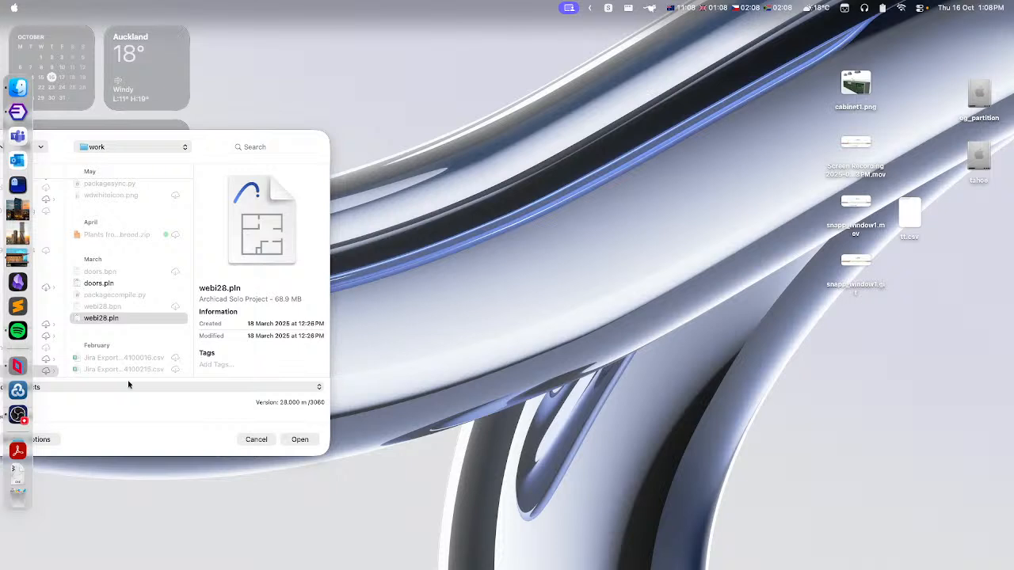
# - Open the webi28.pln project, dismissing the library version warnings and keeping all missing add-on data
pyautogui.click(110, 318)
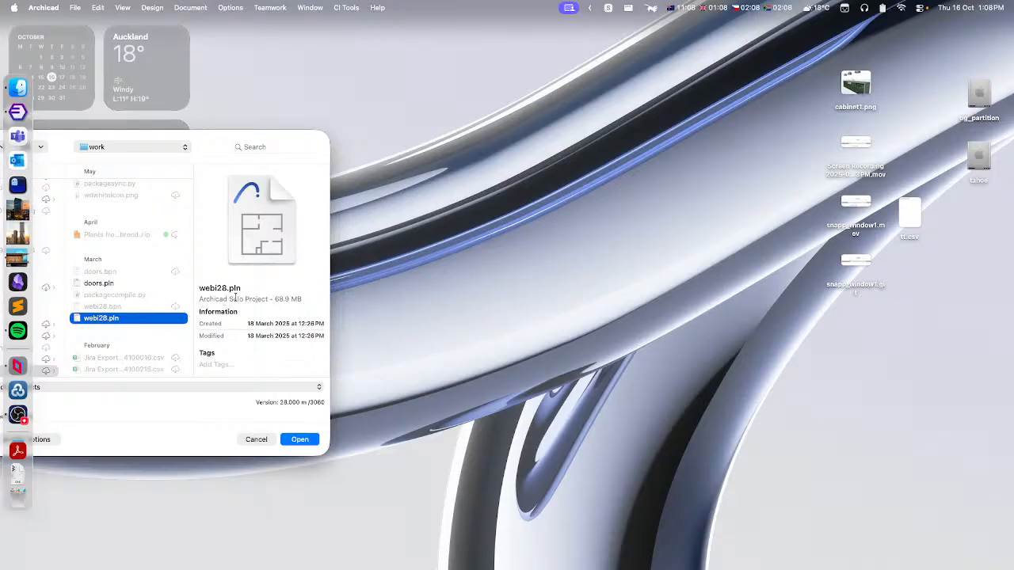
pyautogui.click(300, 439)
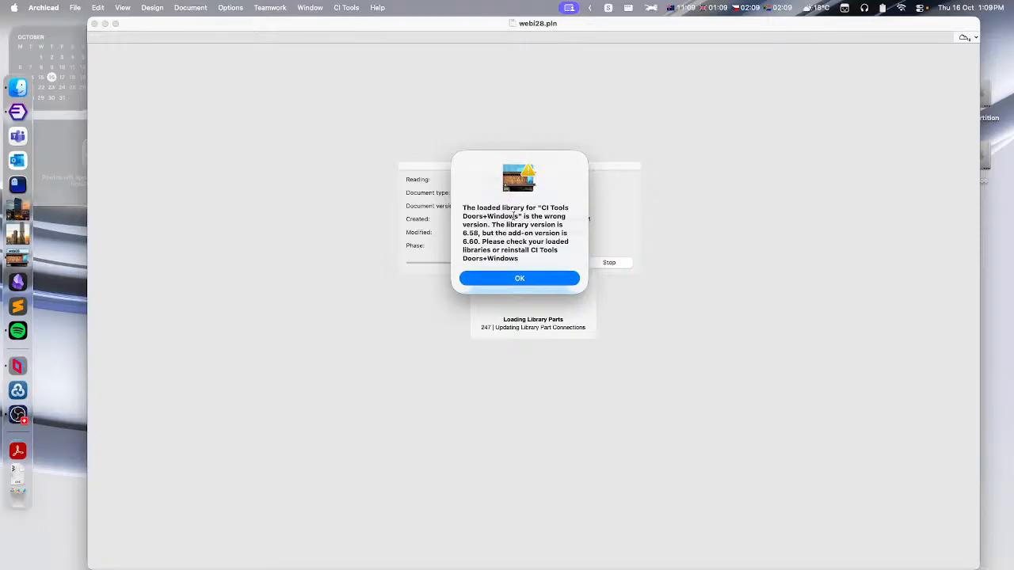
pyautogui.click(521, 280)
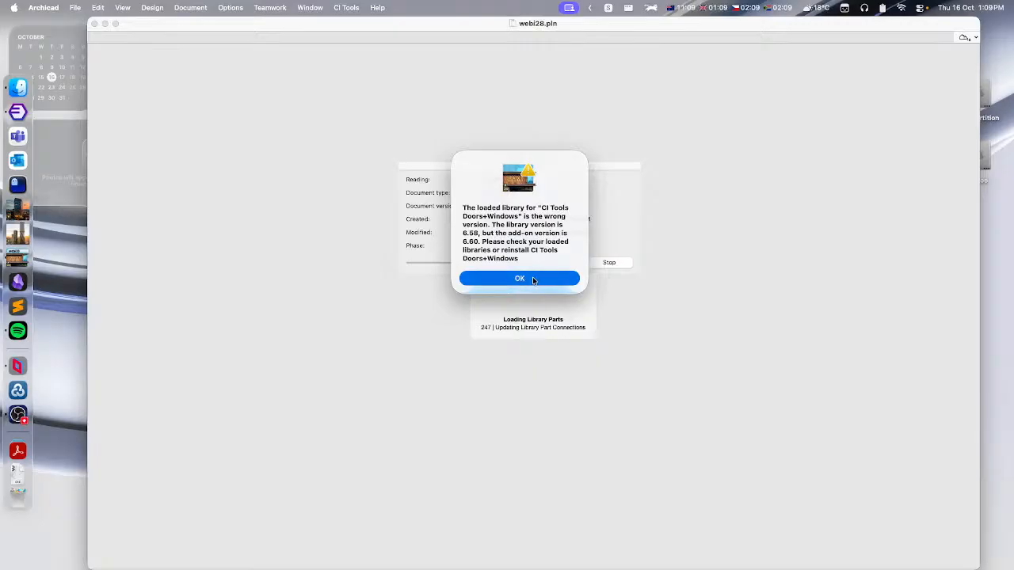
pyautogui.click(533, 279)
pyautogui.click(533, 280)
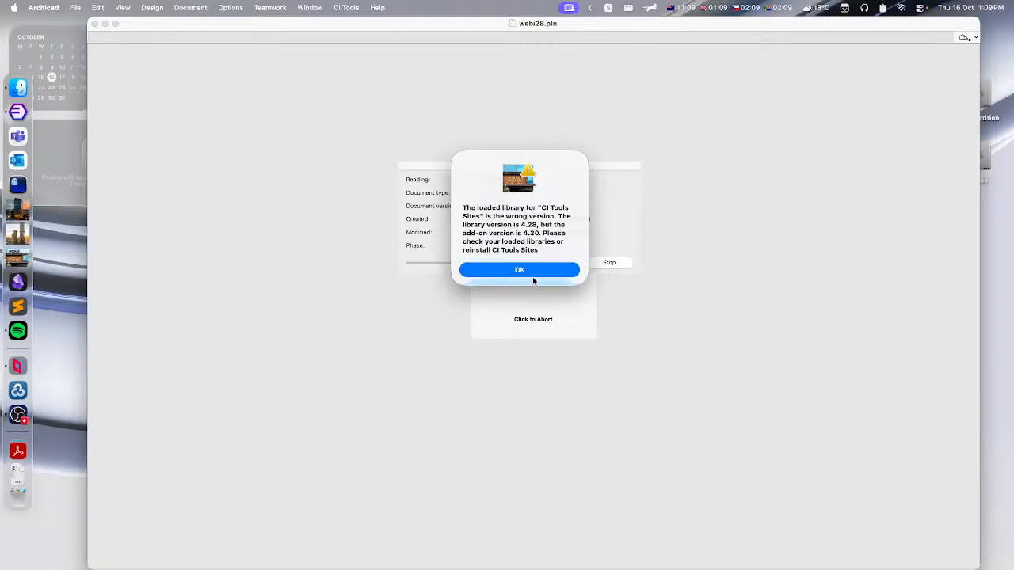
pyautogui.click(534, 271)
pyautogui.click(529, 279)
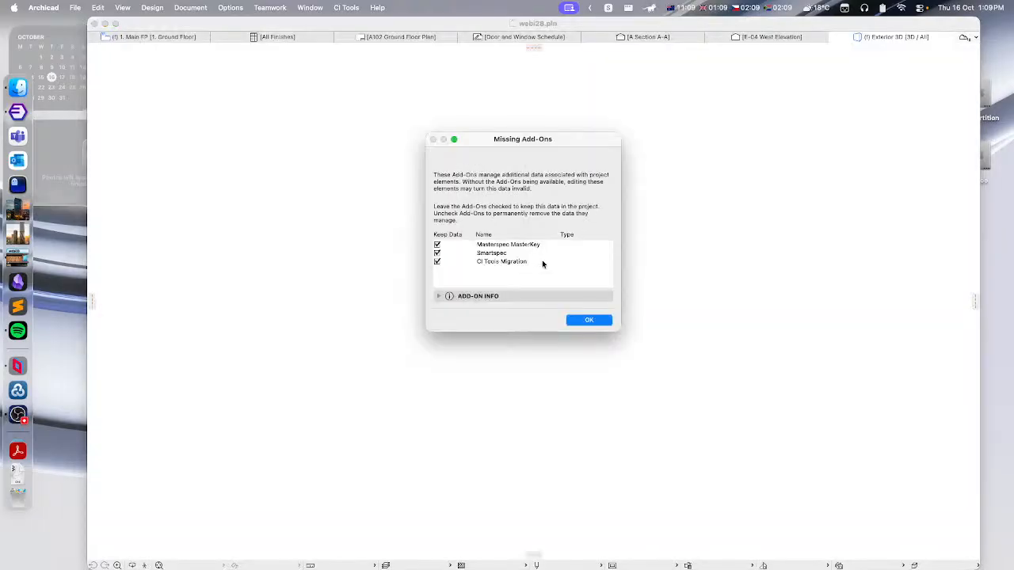
pyautogui.click(588, 320)
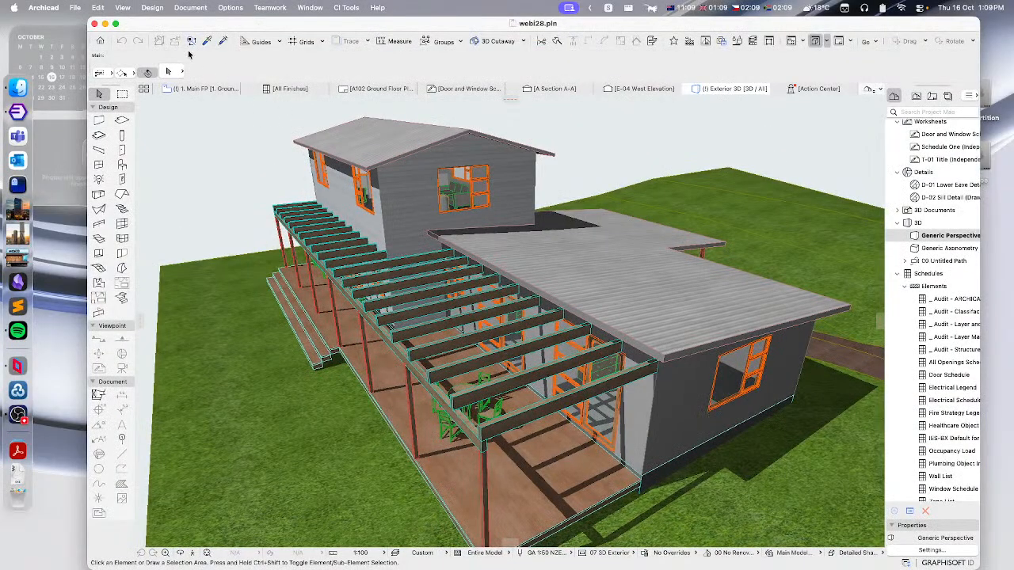
# - Open the Library Manager and remove all Archicad Library Packages from the project
pyautogui.click(75, 7)
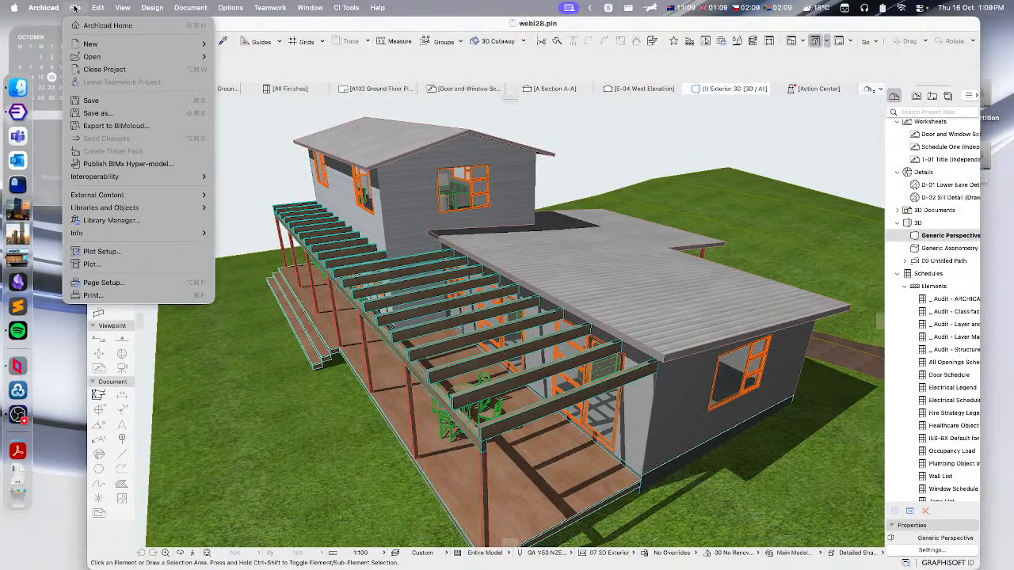
pyautogui.click(128, 221)
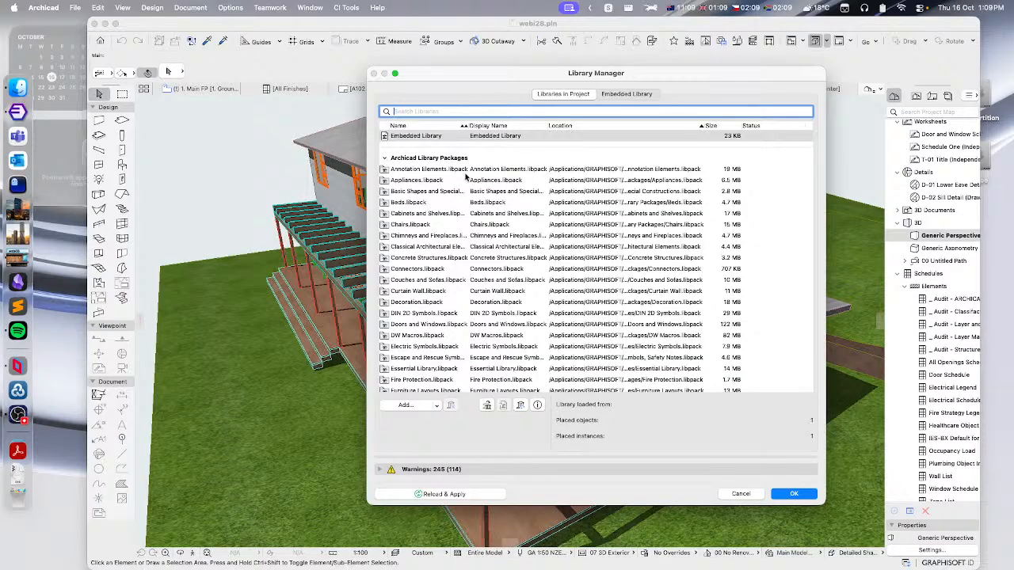
pyautogui.click(414, 170)
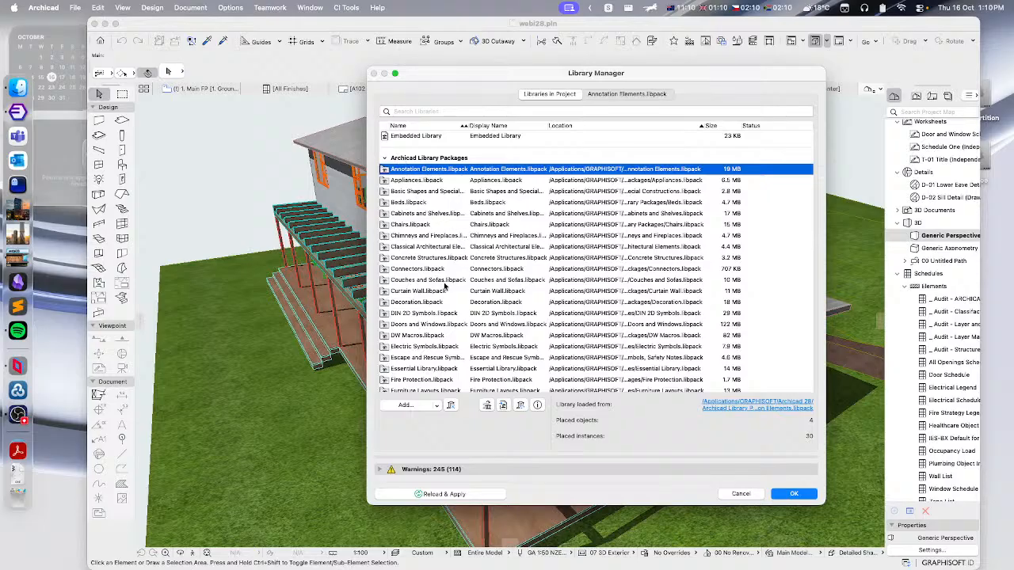
pyautogui.scroll(-10, 451, 284)
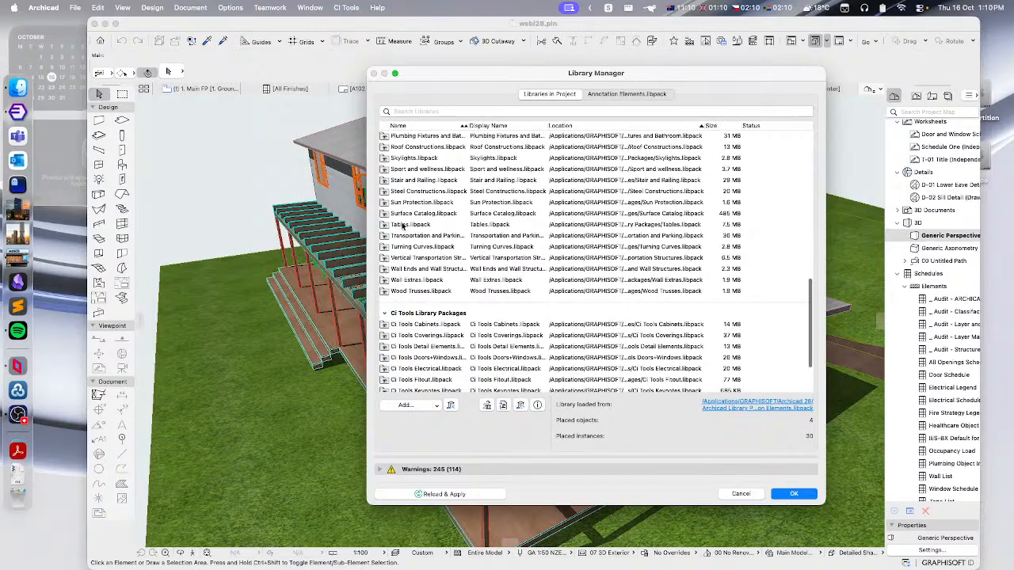
pyautogui.keyDown('shift'); pyautogui.click(426, 293); pyautogui.keyUp('shift')
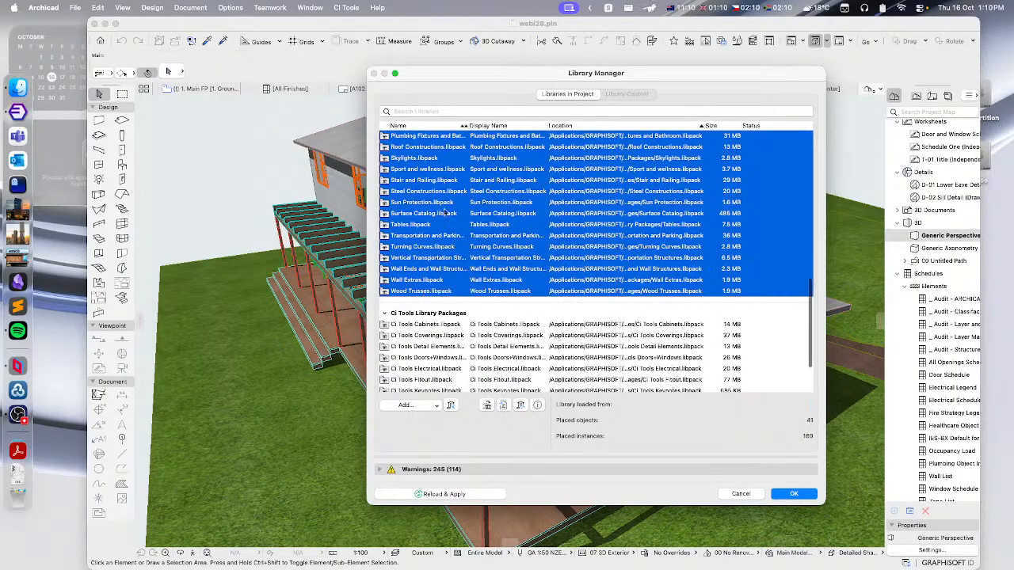
pyautogui.click(450, 406)
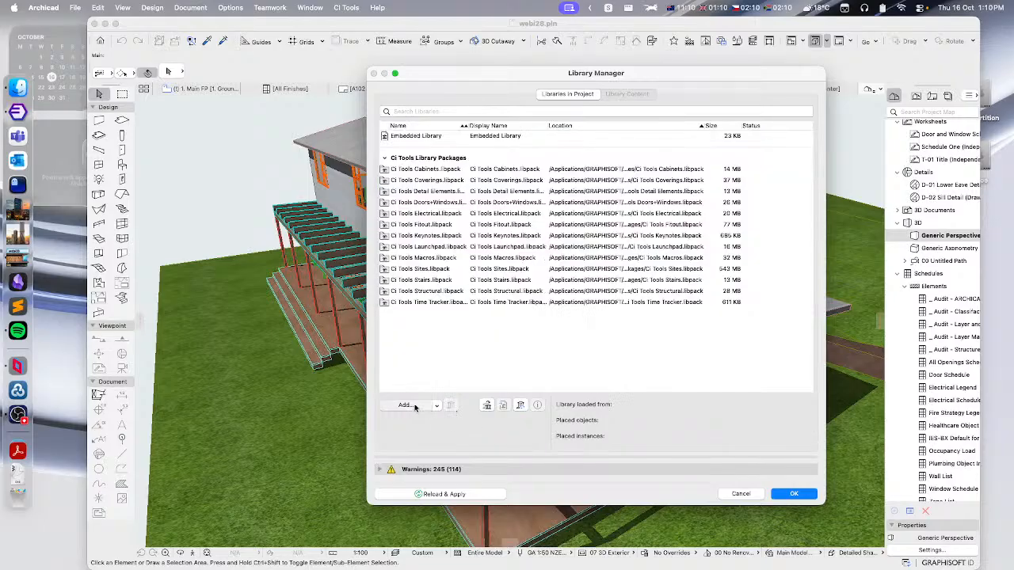
# - Add every library package from the Archicad 29 'Archicad Library Packages' folder in GRAPHISOFT
pyautogui.click(406, 405)
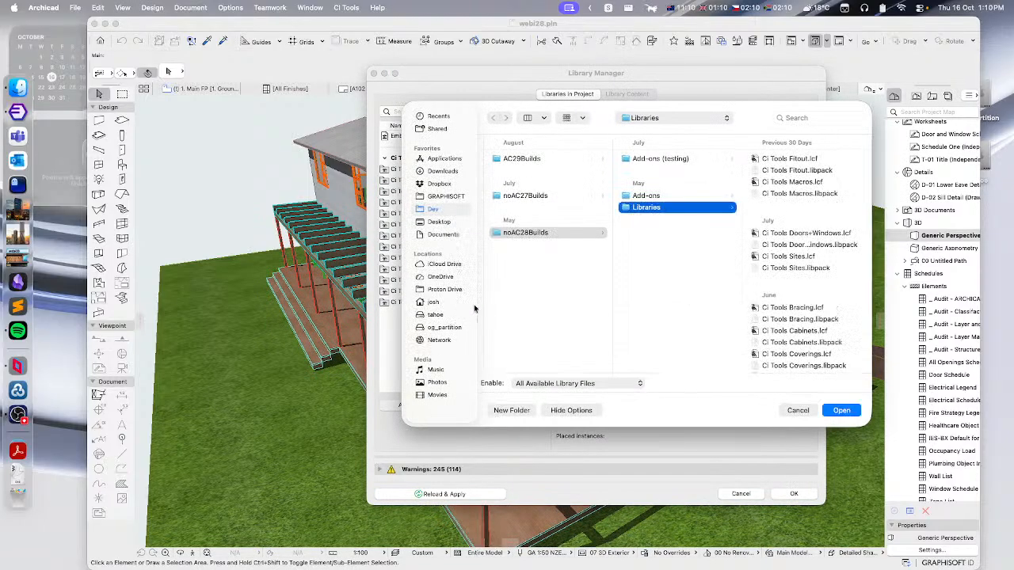
pyautogui.click(436, 160)
pyautogui.click(438, 198)
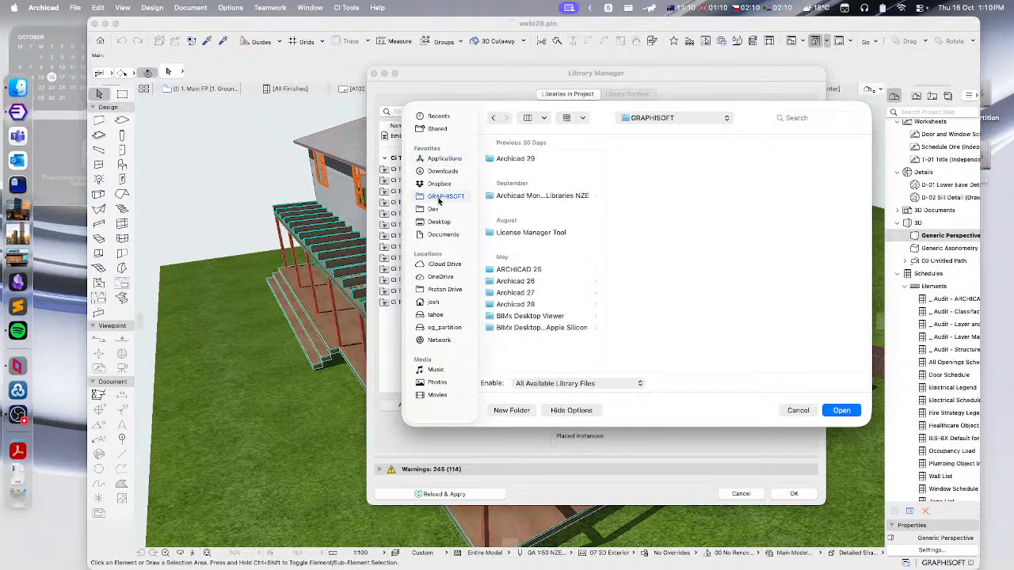
pyautogui.click(536, 161)
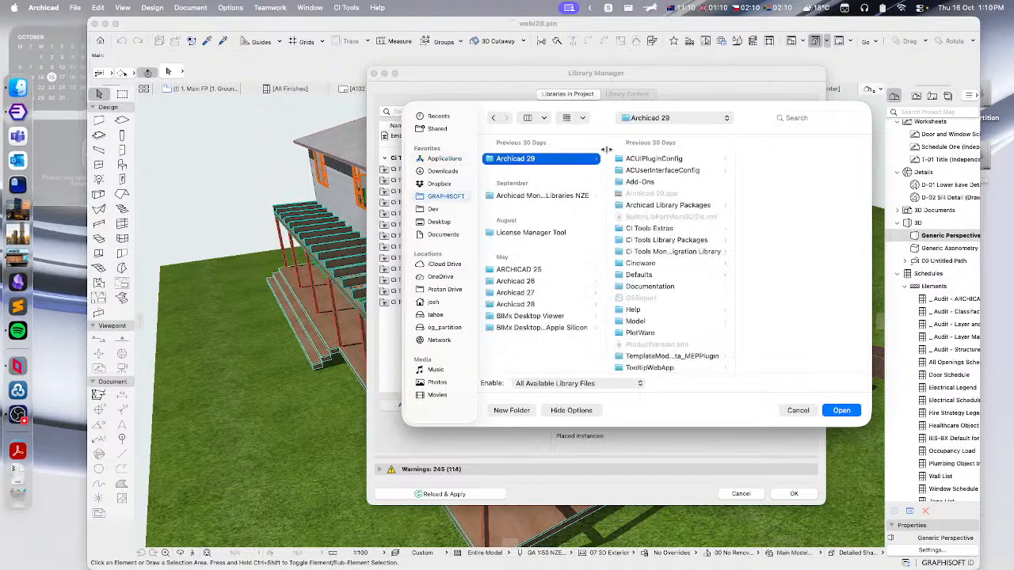
pyautogui.click(657, 208)
pyautogui.click(760, 162)
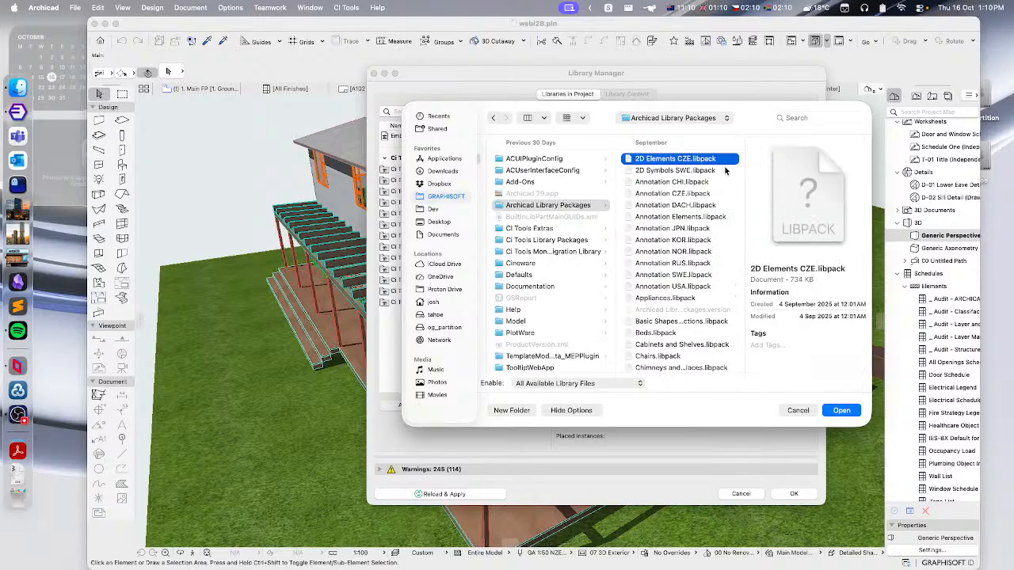
pyautogui.scroll(-15, 725, 170)
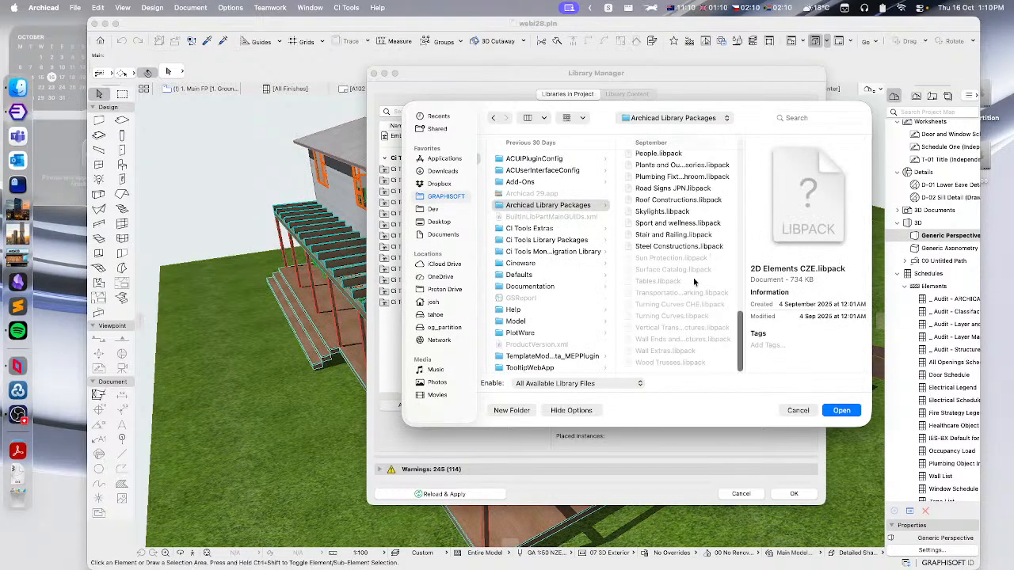
pyautogui.keyDown('shift'); pyautogui.click(670, 362); pyautogui.keyUp('shift')
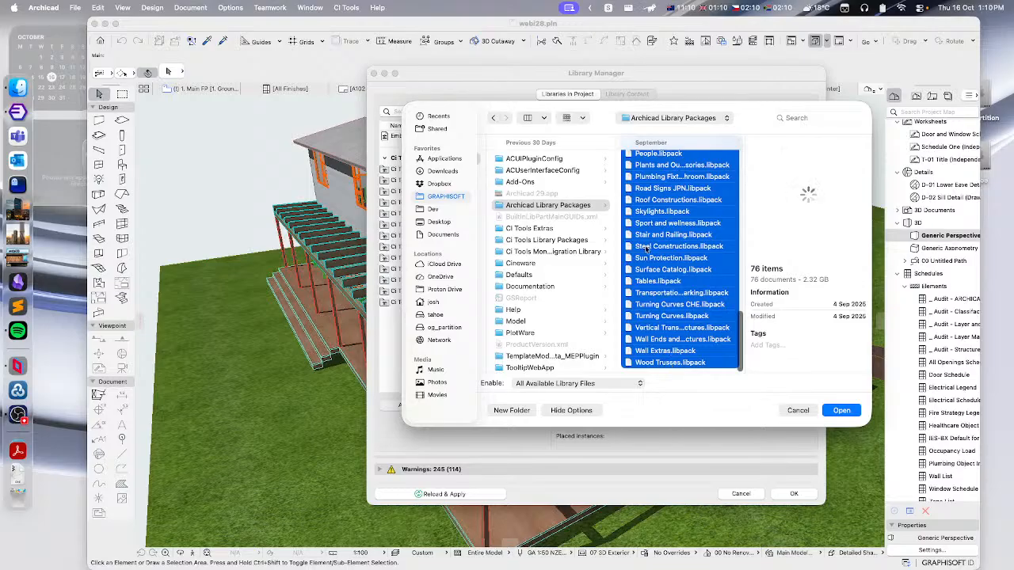
pyautogui.scroll(5, 660, 293)
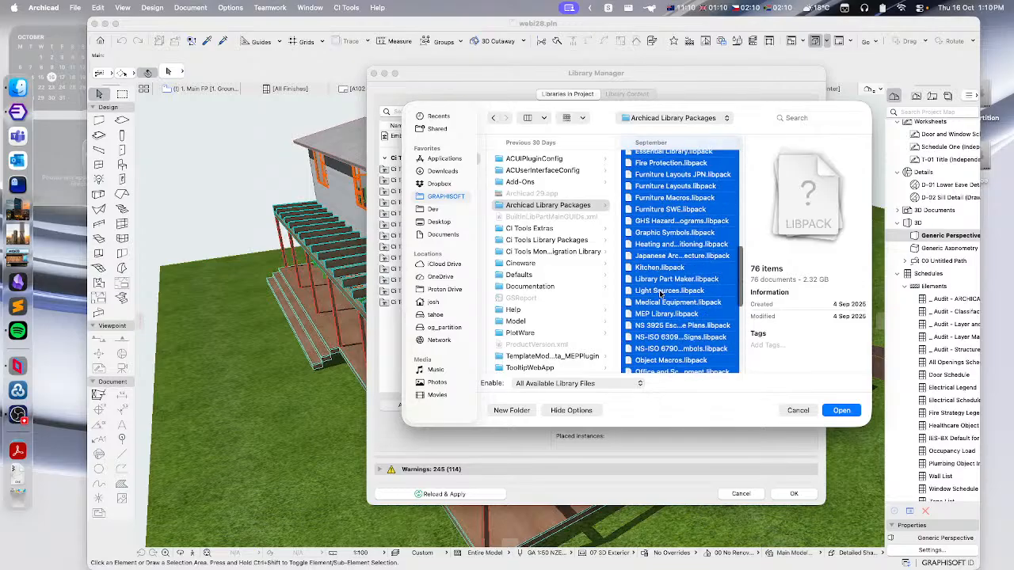
pyautogui.scroll(5, 659, 293)
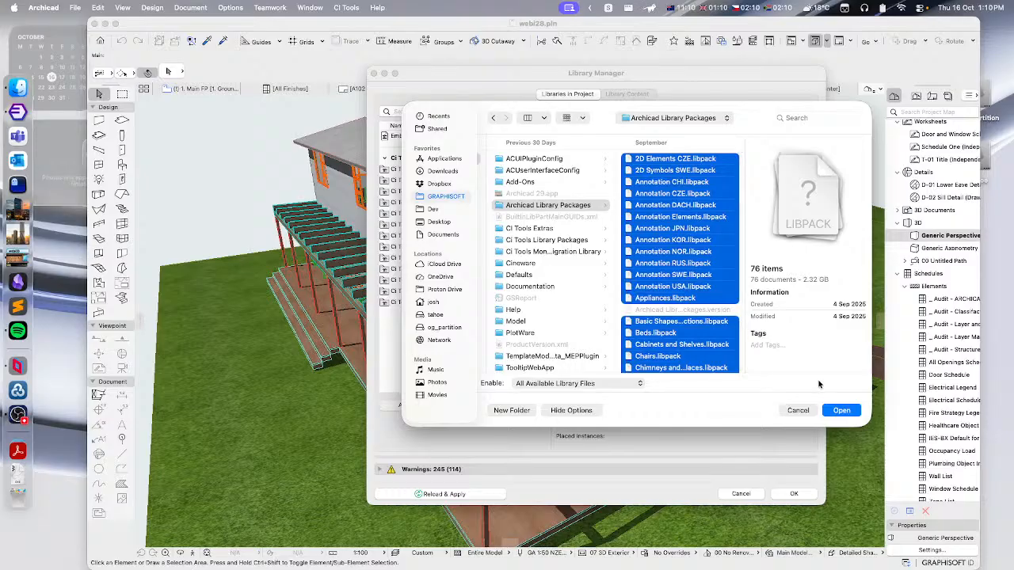
pyautogui.click(842, 410)
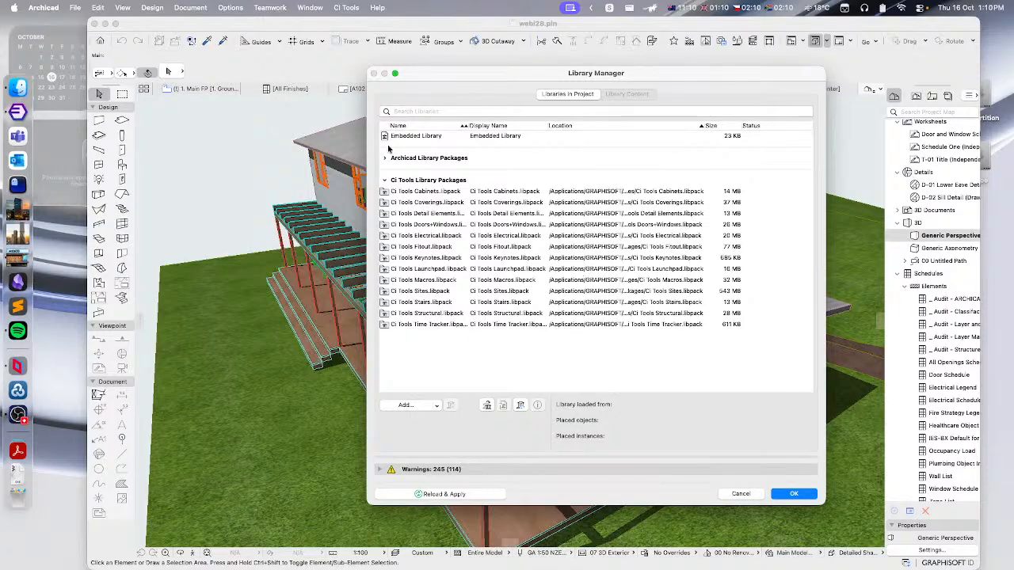
# - Expand the Archicad Library Packages group to review the newly added packages
pyautogui.click(385, 159)
pyautogui.click(418, 170)
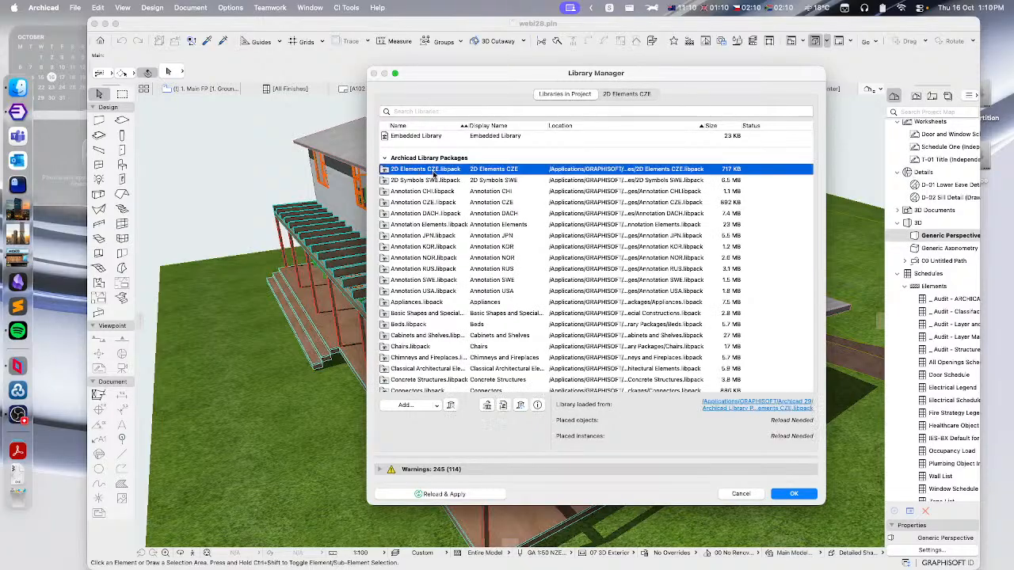
pyautogui.click(426, 225)
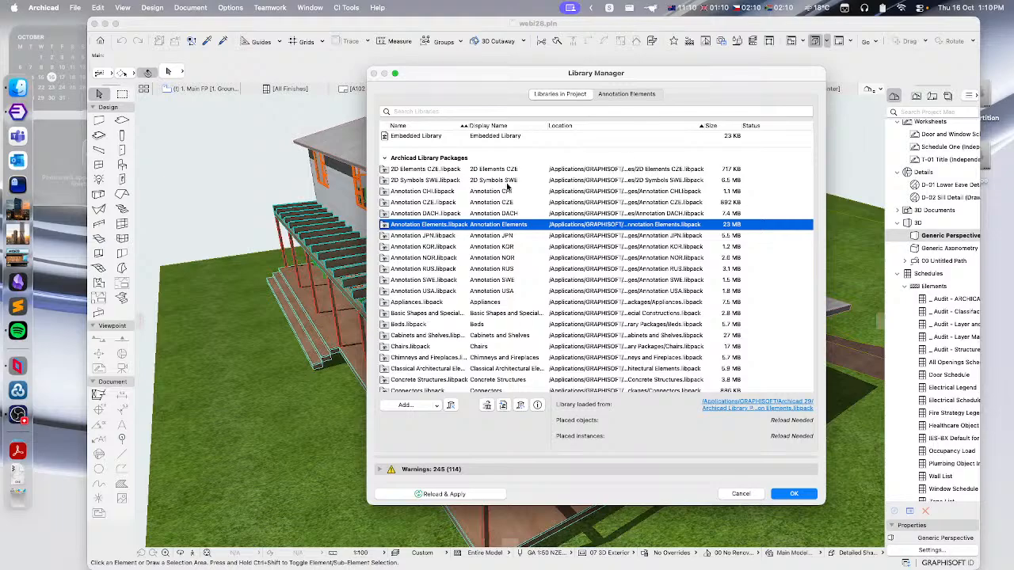
pyautogui.click(385, 159)
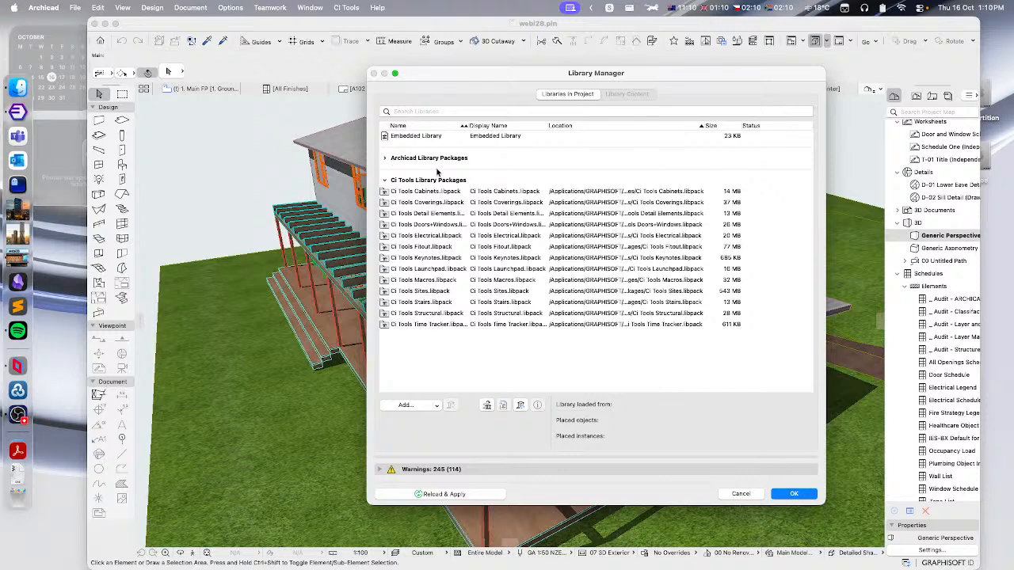
# - Select all CI Tools Library Packages and remove them from the project
pyautogui.click(425, 192)
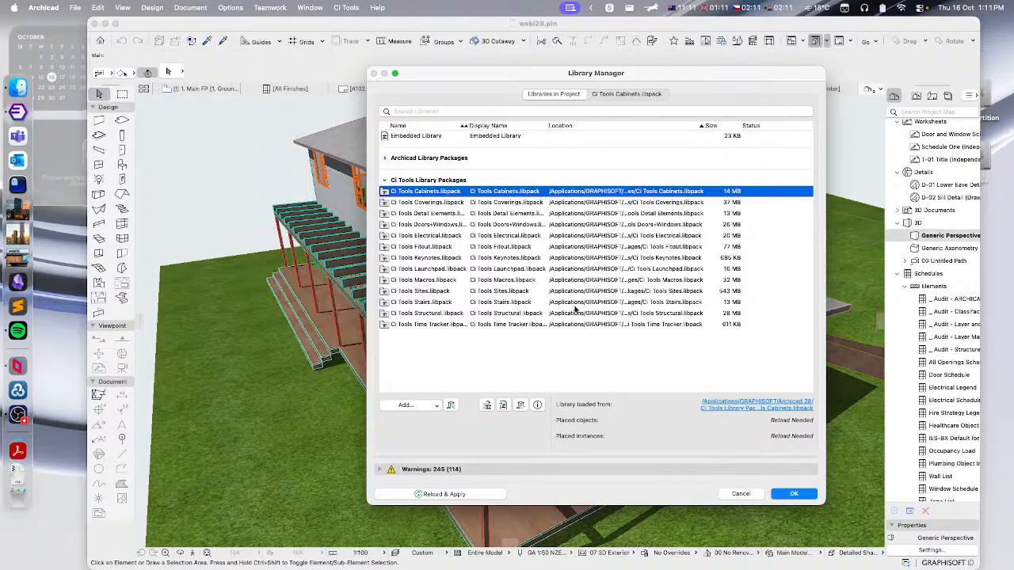
pyautogui.keyDown('shift'); pyautogui.click(481, 324); pyautogui.keyUp('shift')
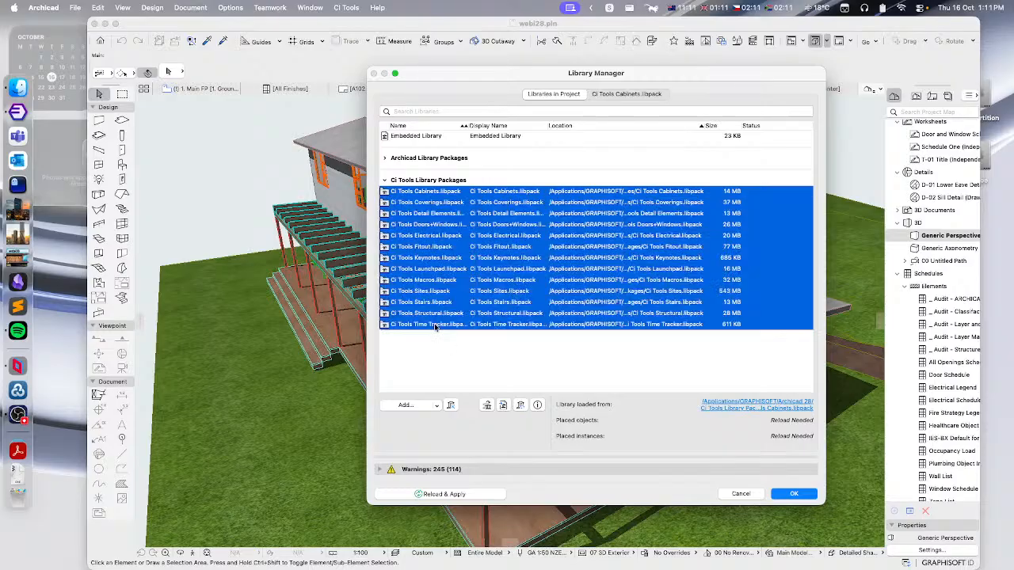
pyautogui.click(450, 406)
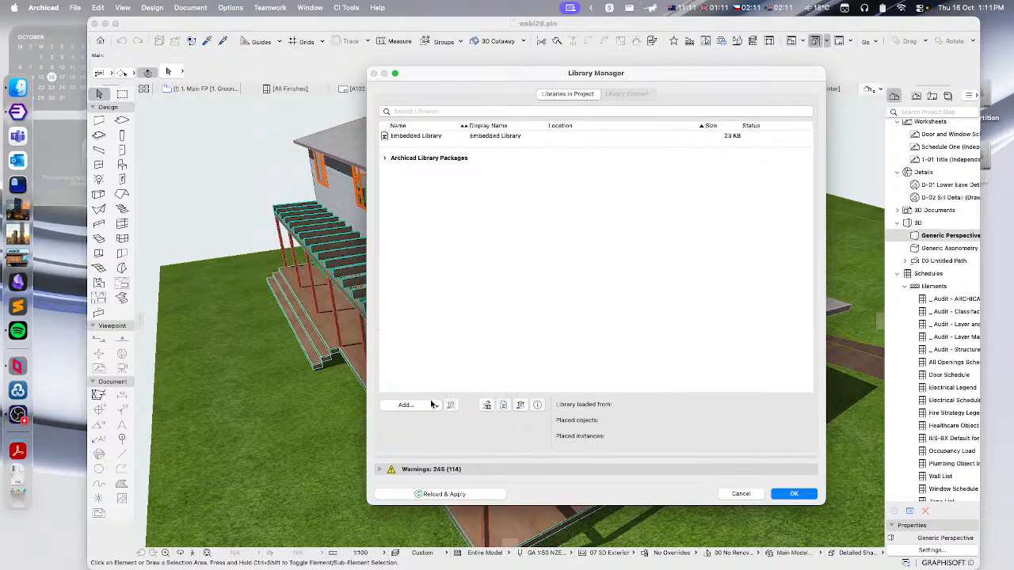
# - Add all packages from the Archicad 29 'Ci Tools Library Packages' folder, apply the changes and close the Learning Center
pyautogui.click(405, 405)
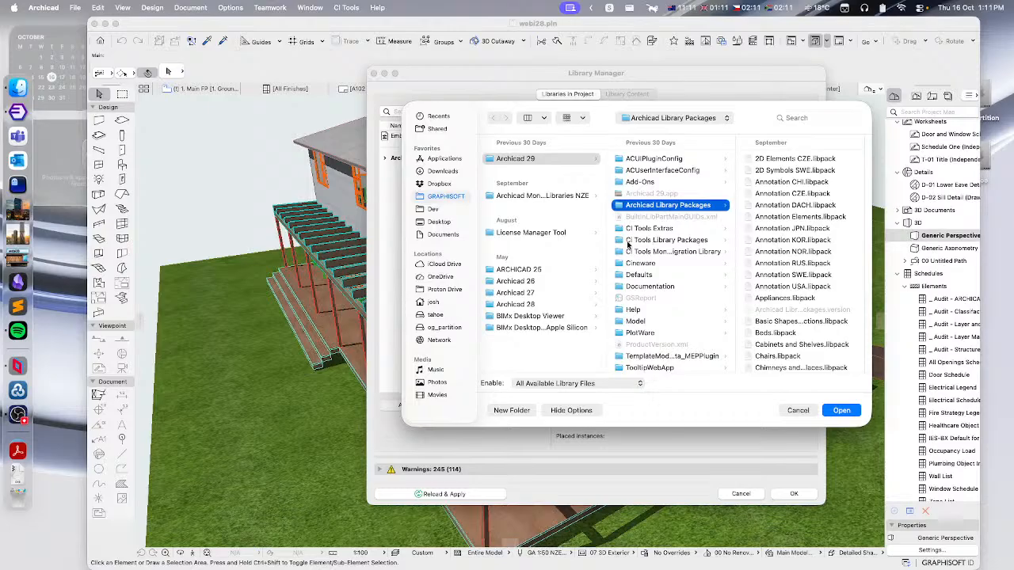
pyautogui.click(641, 240)
pyautogui.click(785, 163)
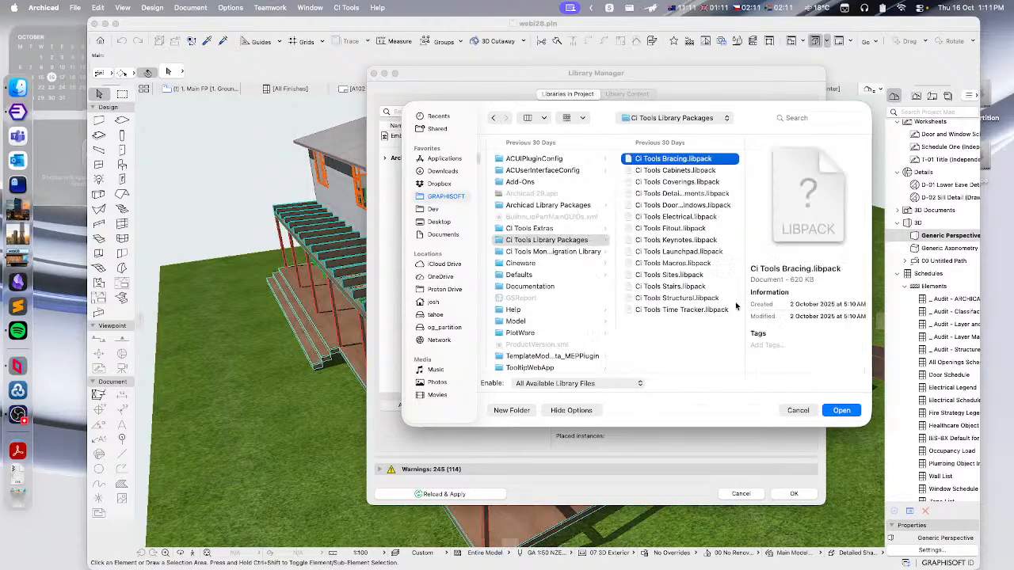
pyautogui.keyDown('shift'); pyautogui.click(665, 309); pyautogui.keyUp('shift')
pyautogui.click(841, 411)
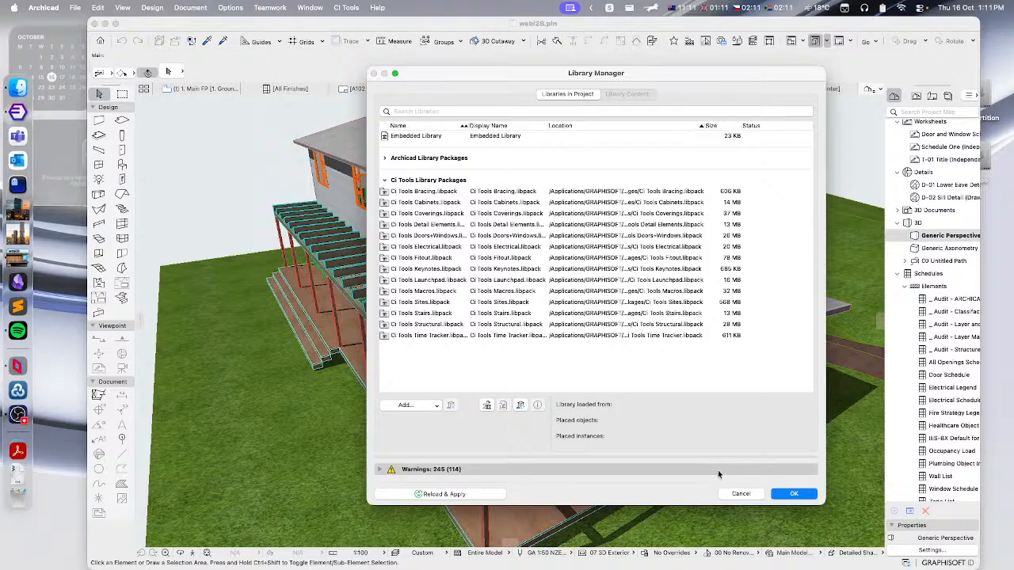
pyautogui.click(794, 494)
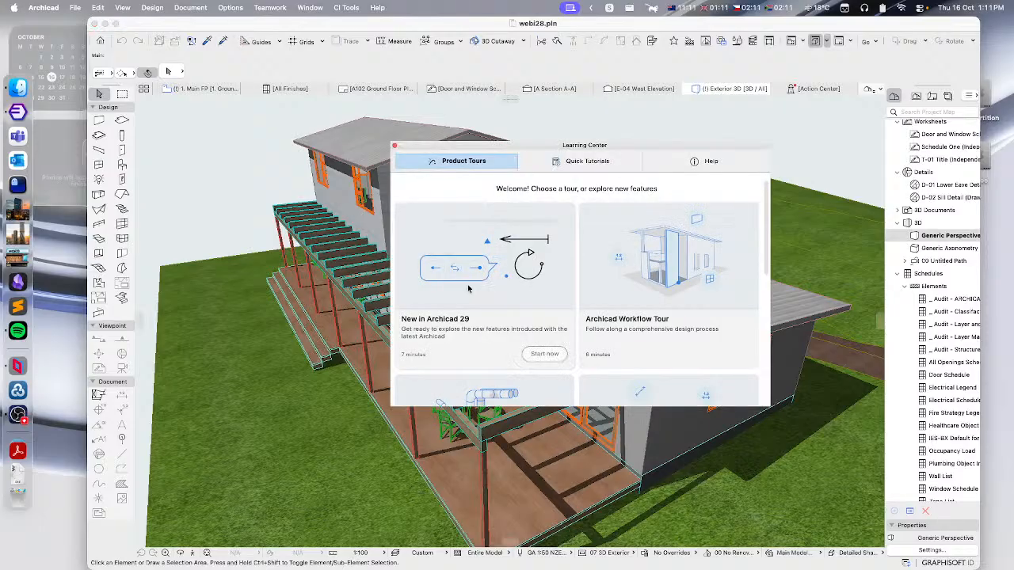
pyautogui.click(394, 146)
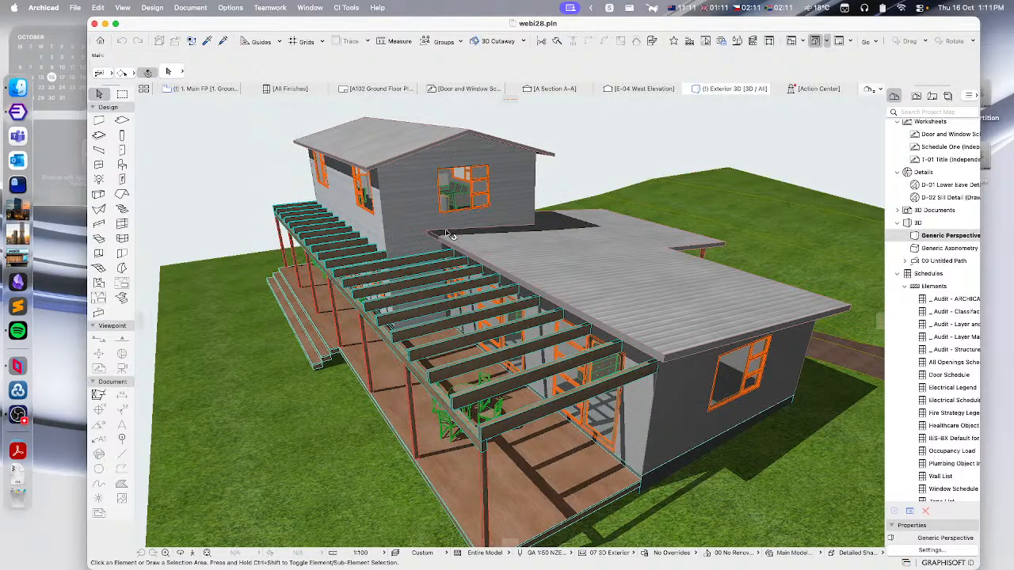
# - Orbit the 3D view and reopen the Library Manager to review the loaded libraries without changes
pyautogui.keyDown('shift'); pyautogui.moveTo(448, 264); pyautogui.dragTo(511, 279, button='middle'); pyautogui.keyUp('shift')
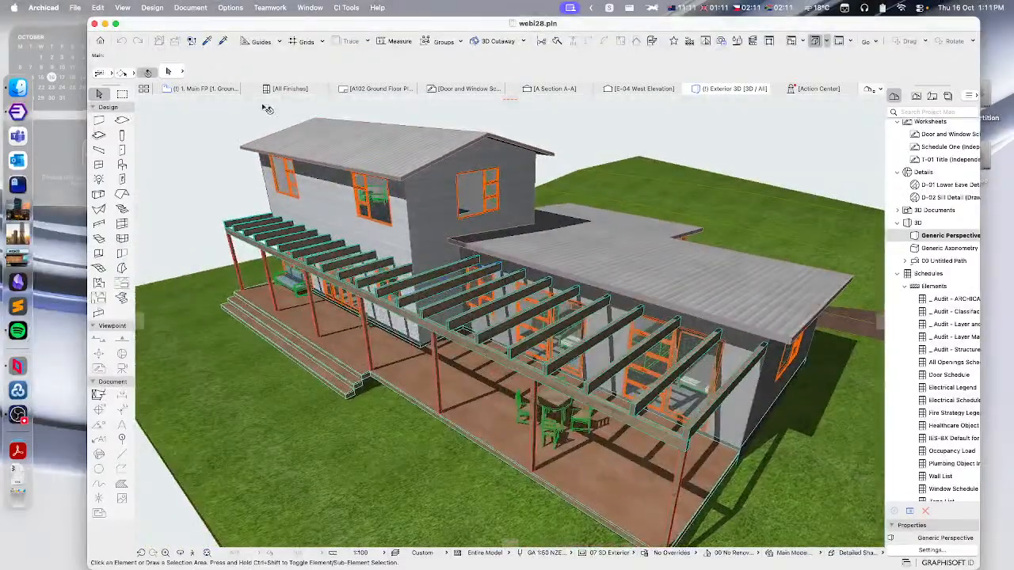
pyautogui.click(75, 7)
pyautogui.click(348, 283)
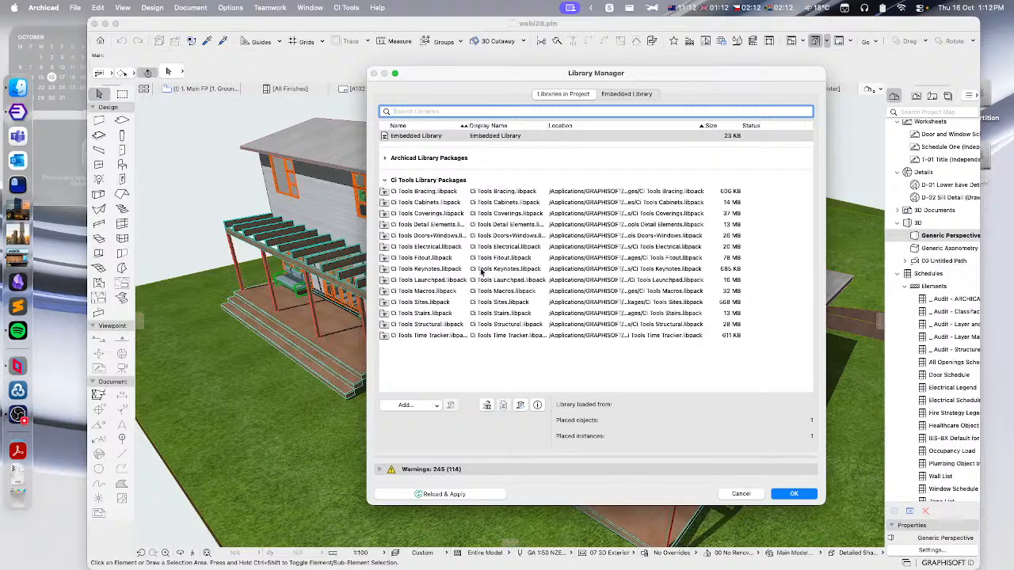
pyautogui.click(742, 494)
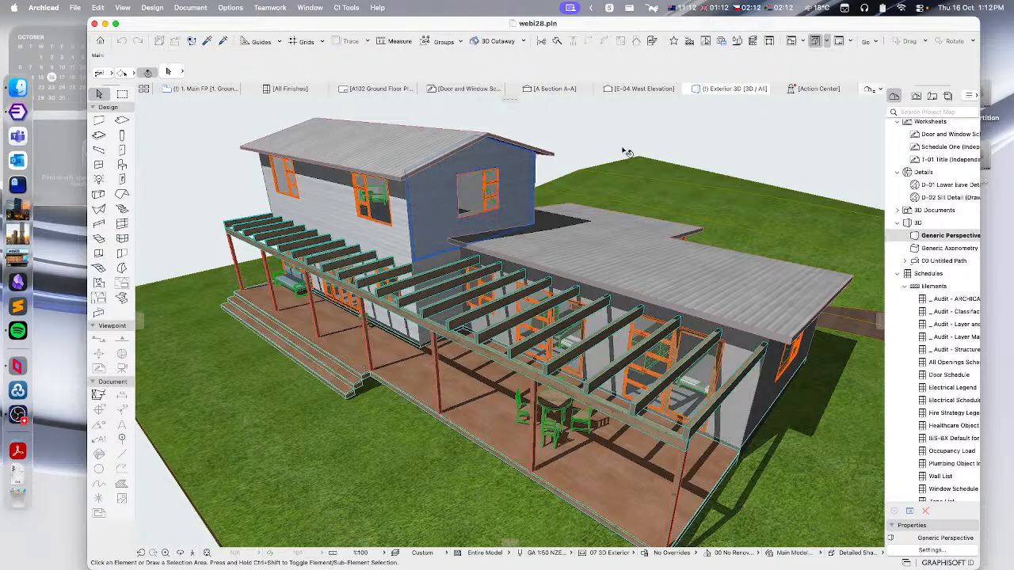
pyautogui.click(1009, 285)
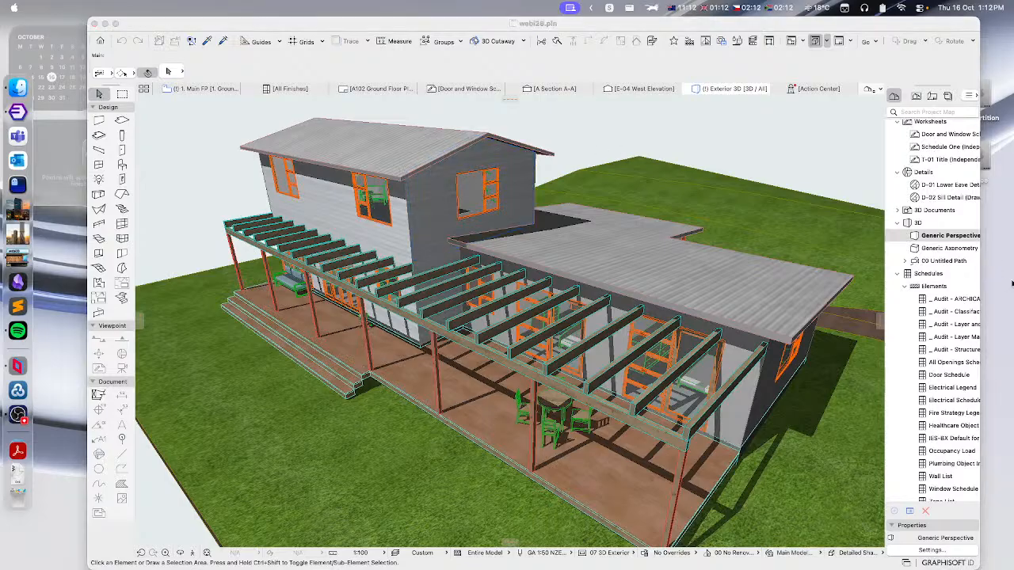
pyautogui.click(704, 30)
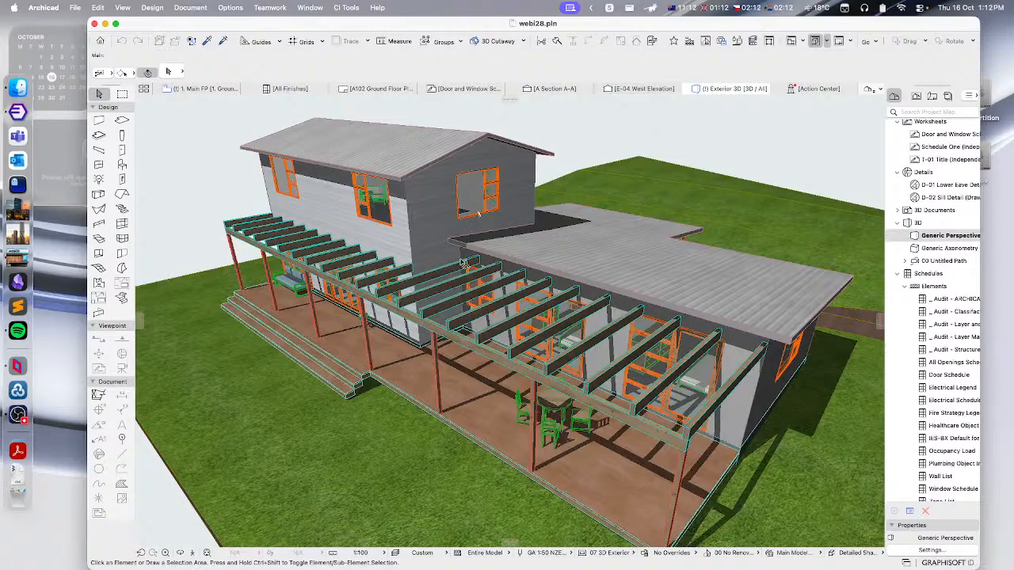
pyautogui.moveTo(459, 264)
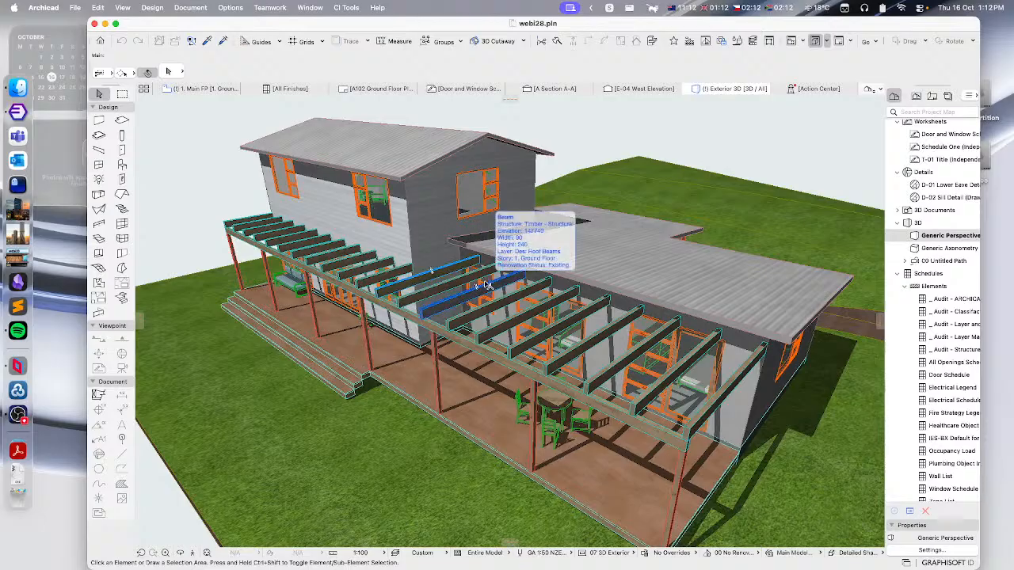
pyautogui.click(78, 9)
pyautogui.moveTo(91, 10)
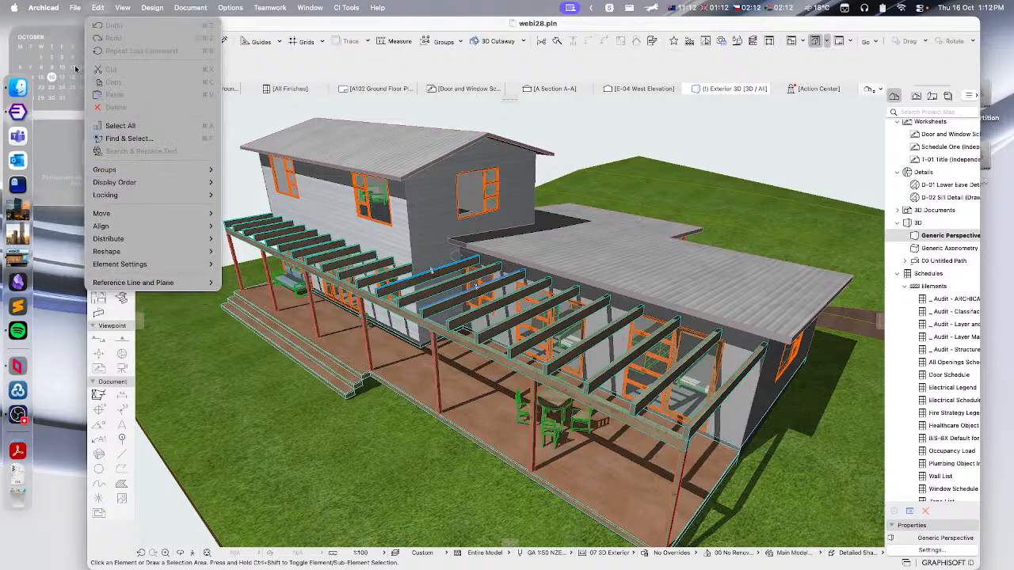
pyautogui.click(75, 9)
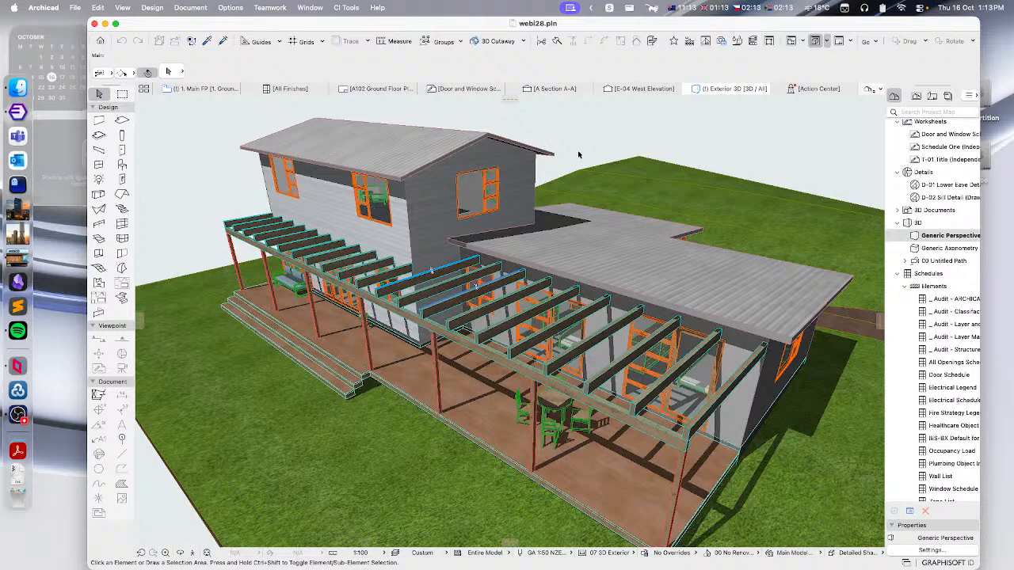
# - Open the project webi27b.pln, discarding unsaved changes to the current project
pyautogui.click(78, 8)
pyautogui.moveTo(81, 46)
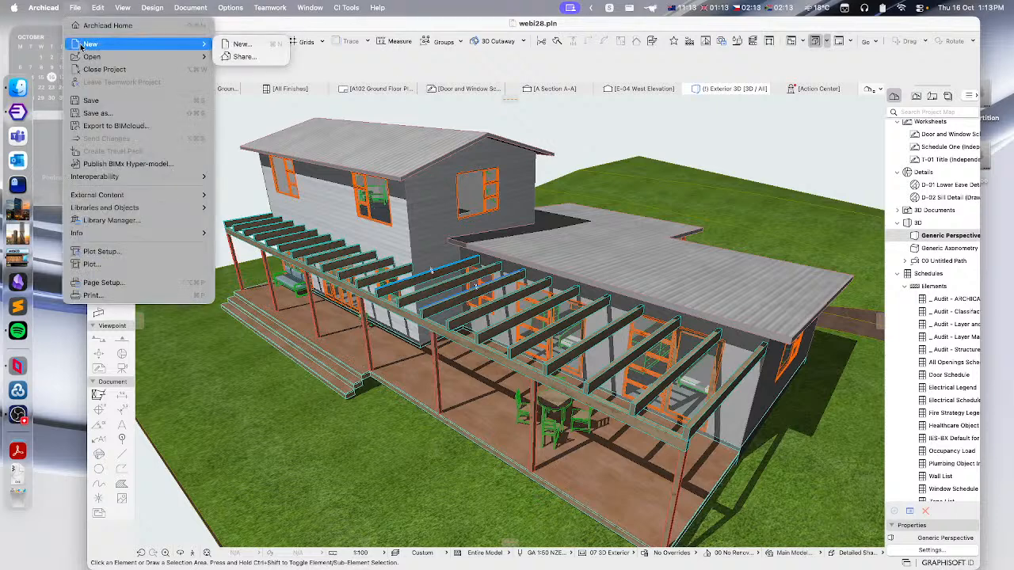
pyautogui.click(270, 54)
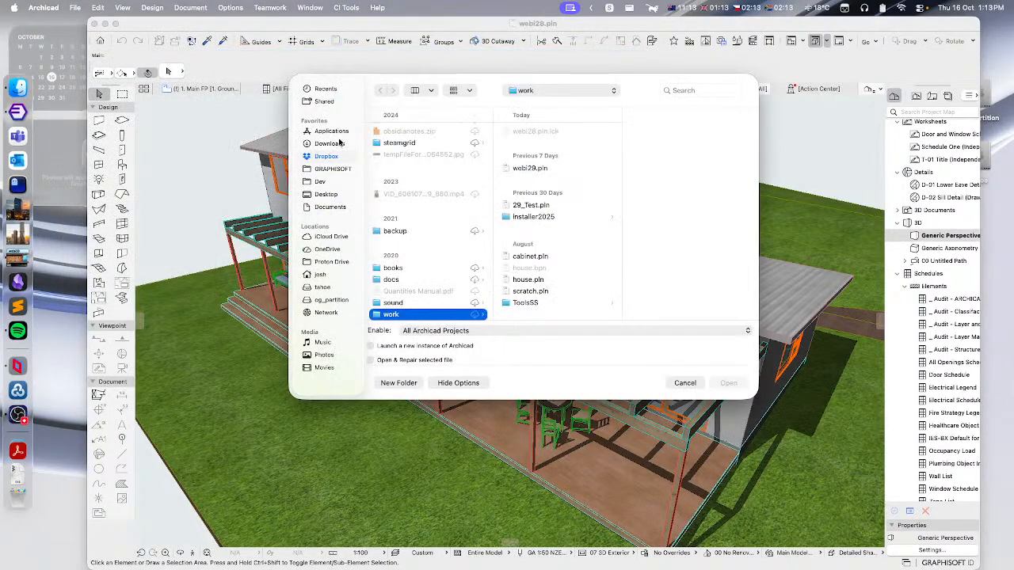
pyautogui.scroll(-5, 562, 212)
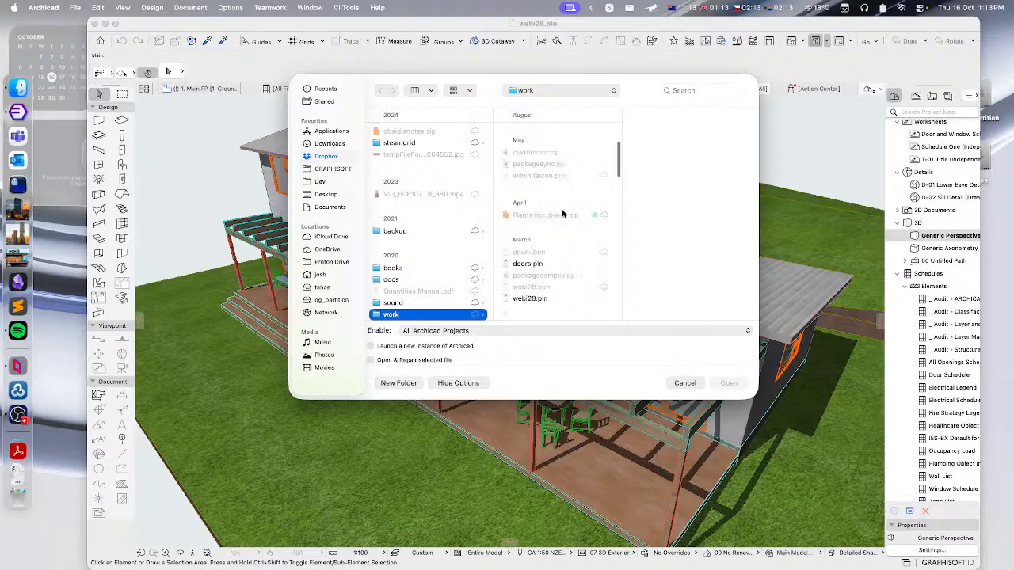
pyautogui.scroll(-10, 562, 213)
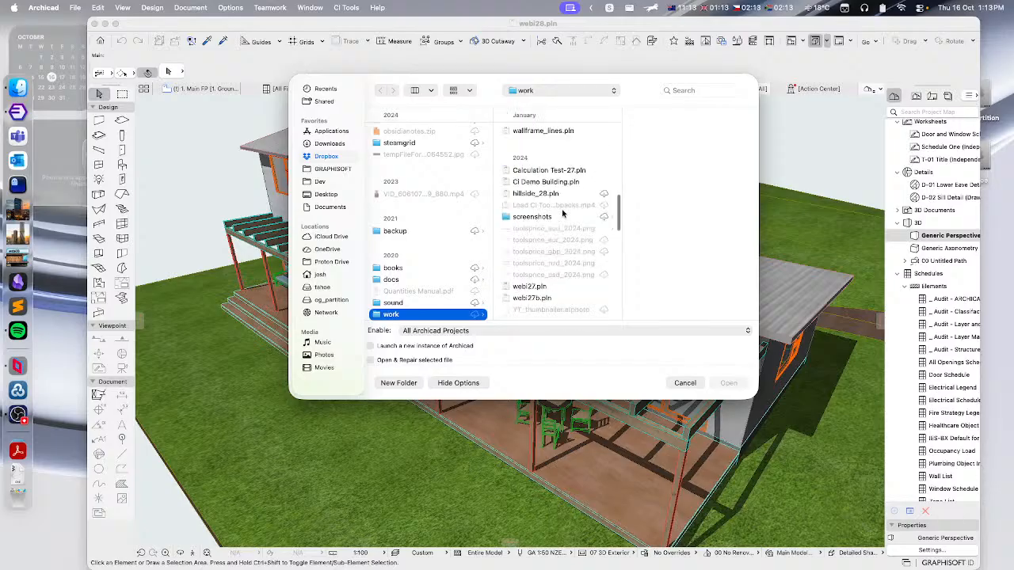
pyautogui.click(533, 297)
pyautogui.click(729, 383)
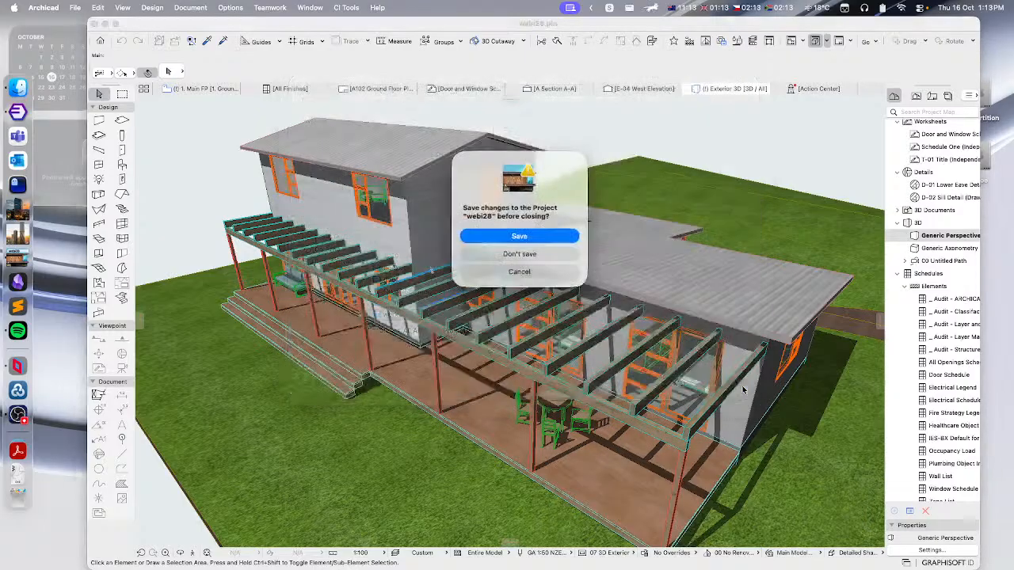
pyautogui.click(516, 254)
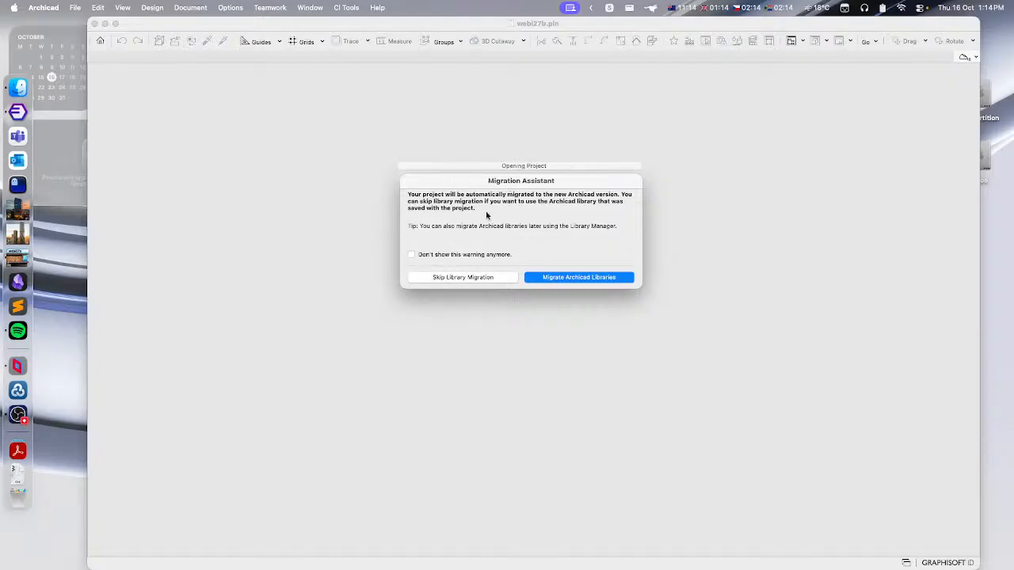
# - Skip the library migration while opening and dismiss each CI Tools library version warning
pyautogui.click(462, 278)
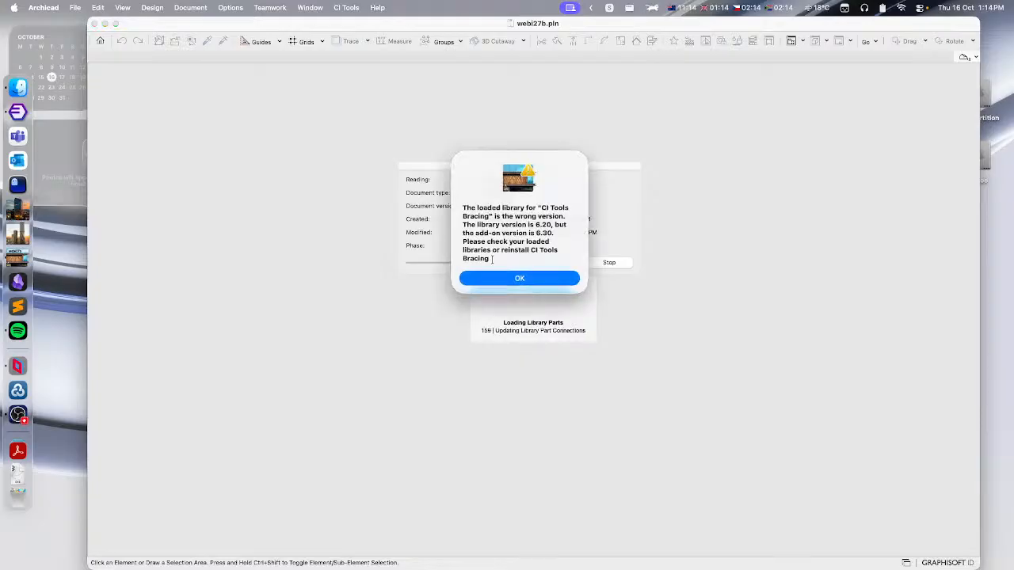
pyautogui.click(536, 278)
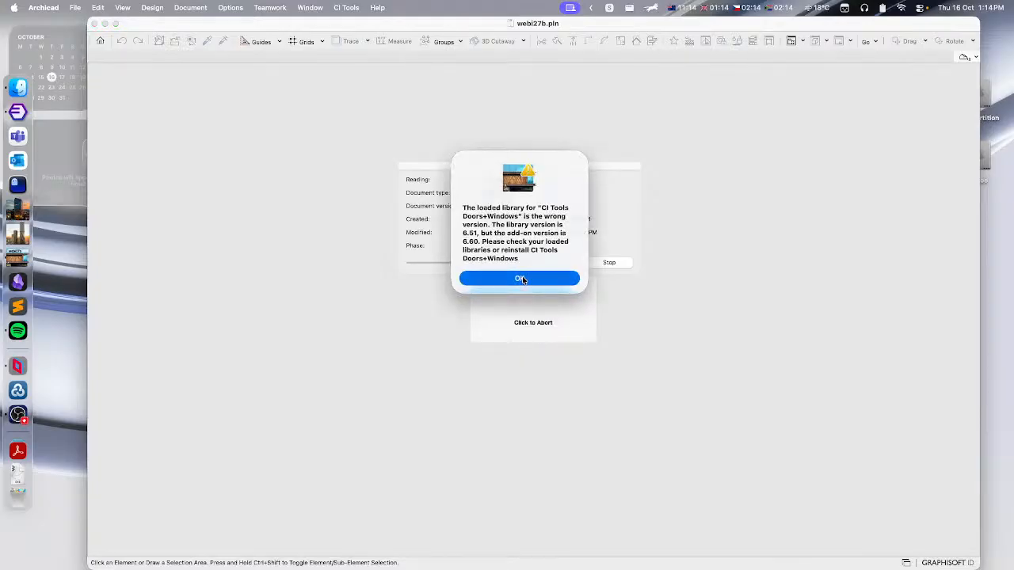
pyautogui.click(506, 279)
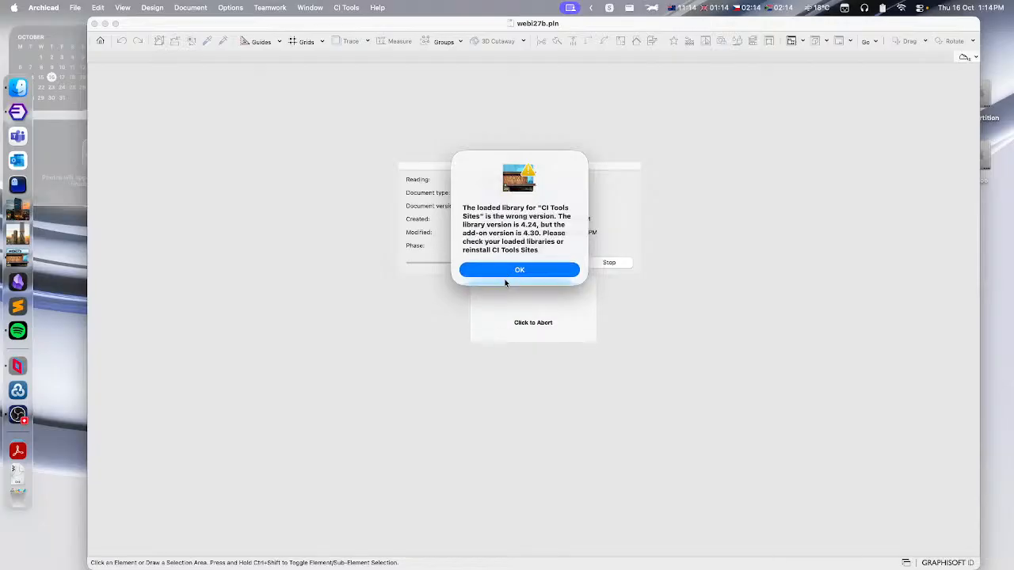
pyautogui.click(515, 272)
pyautogui.click(521, 275)
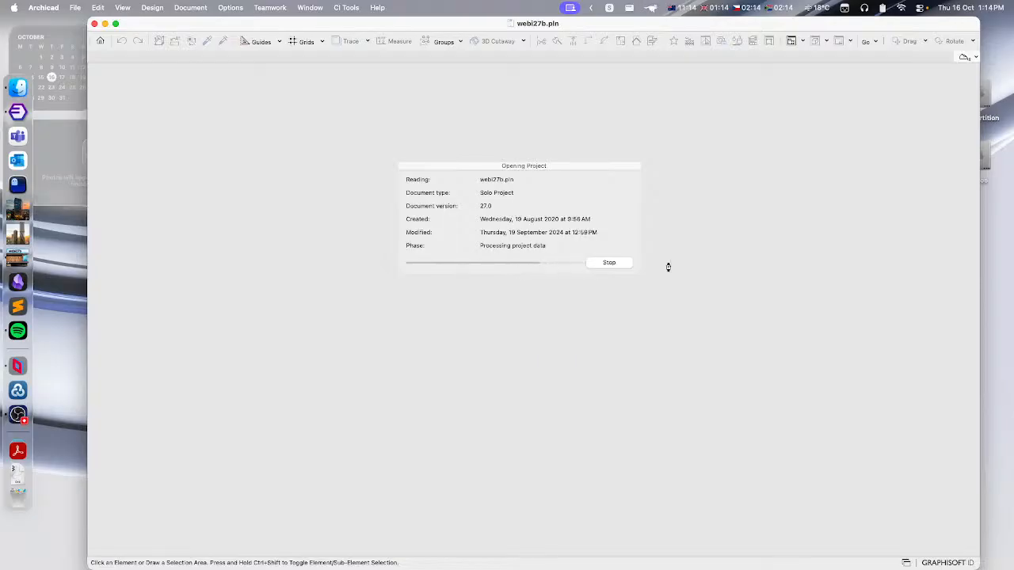
# - Confirm the Missing Add-Ons dialog keeping the data of all listed add-ons
pyautogui.click(998, 283)
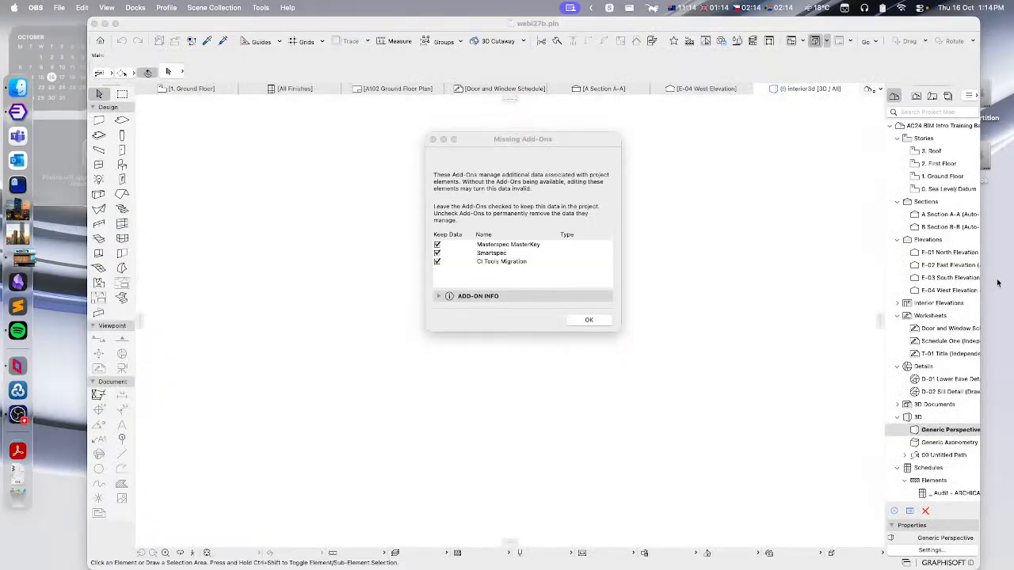
pyautogui.click(432, 300)
pyautogui.click(595, 320)
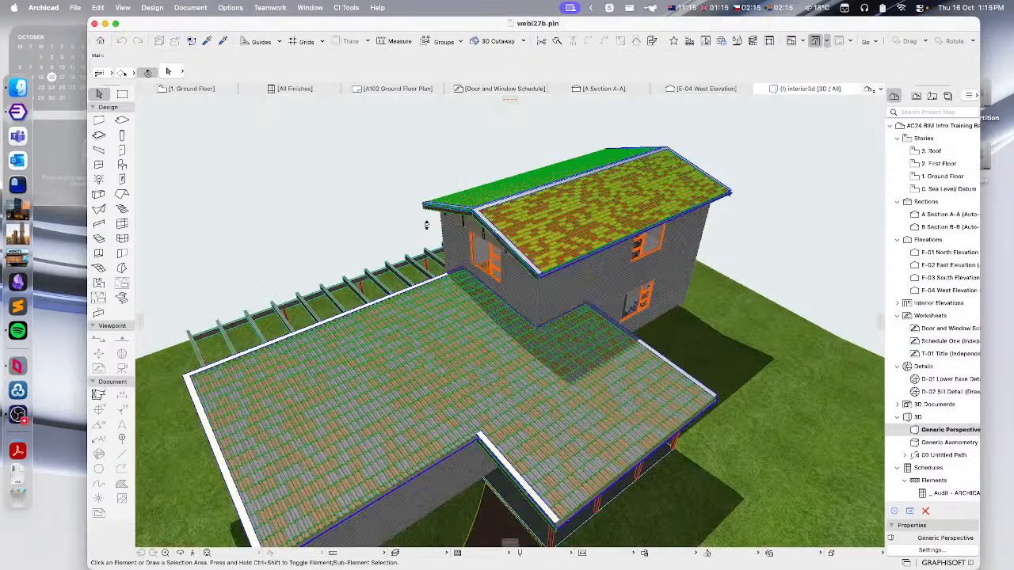
# - Open the Library Manager and select Archicad Library 27 to review its loaded location
pyautogui.keyDown('shift'); pyautogui.moveTo(355, 257); pyautogui.dragTo(592, 255, button='middle'); pyautogui.keyUp('shift')
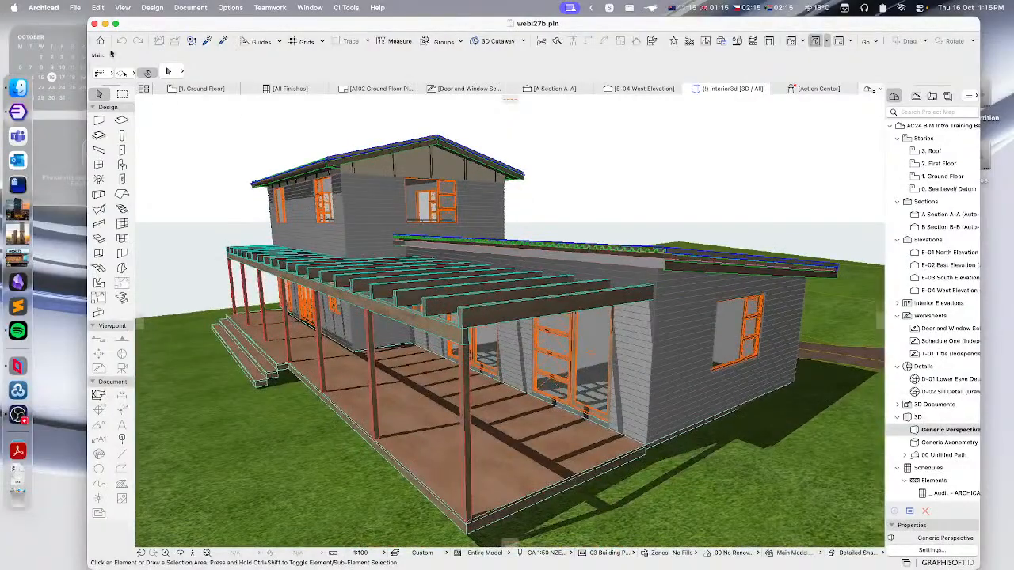
pyautogui.click(75, 7)
pyautogui.click(112, 220)
pyautogui.click(76, 7)
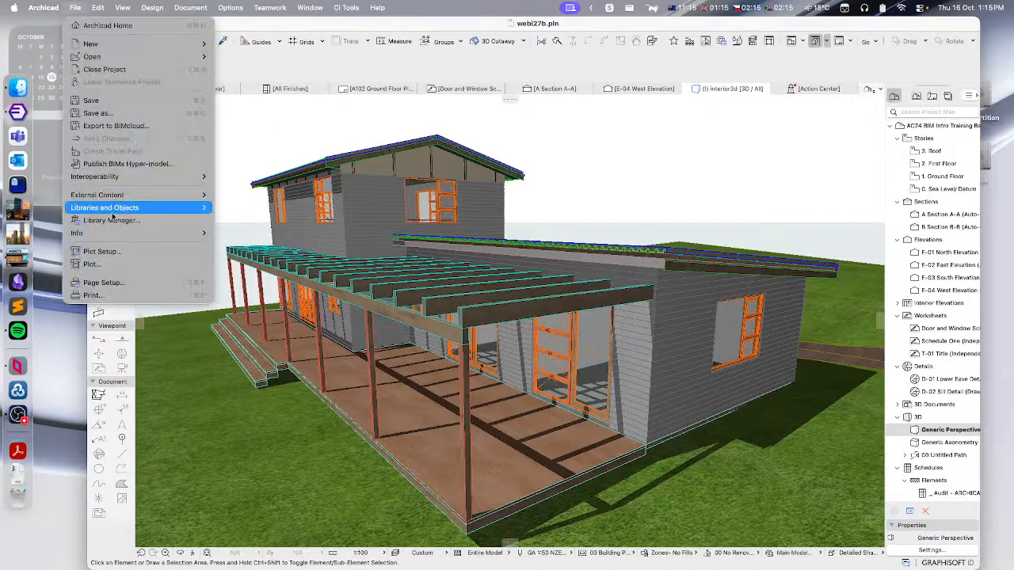
pyautogui.click(103, 221)
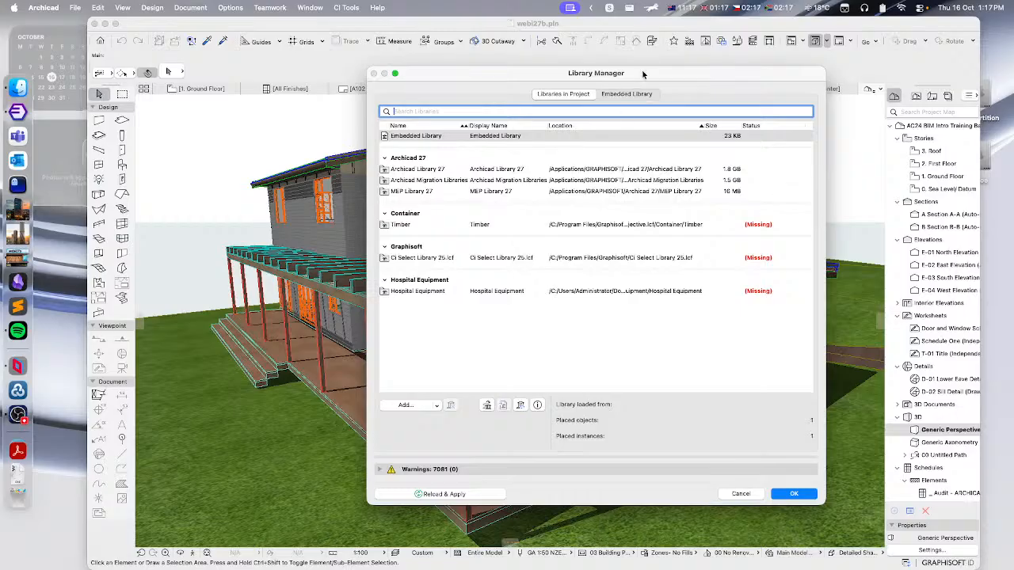
pyautogui.moveTo(643, 76); pyautogui.dragTo(620, 73)
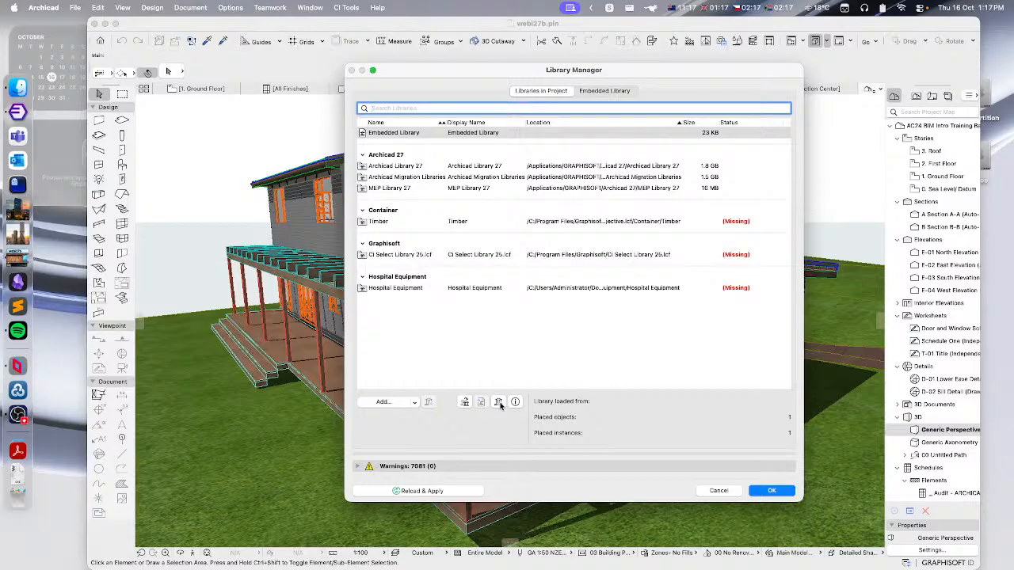
pyautogui.click(490, 370)
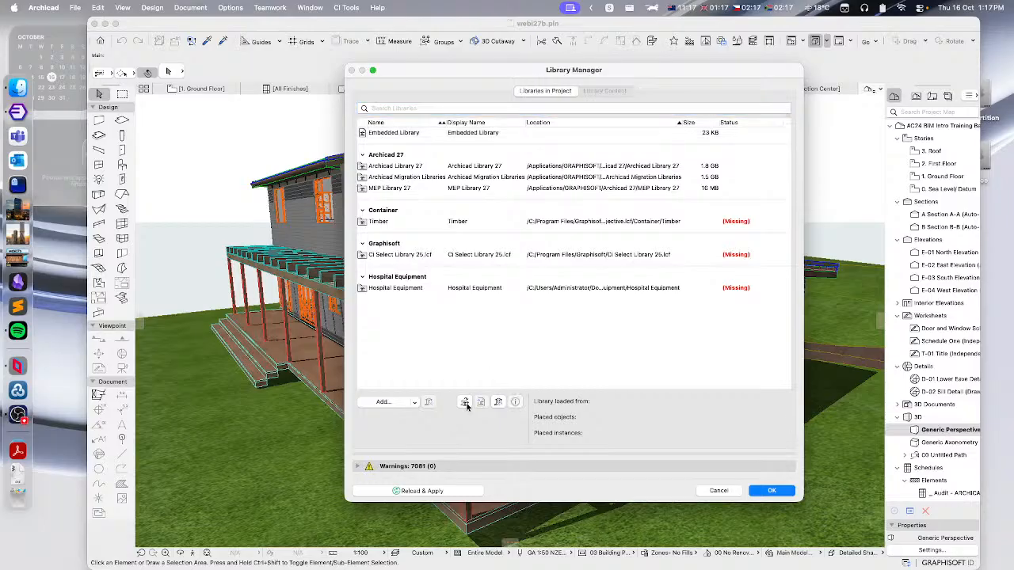
pyautogui.click(417, 165)
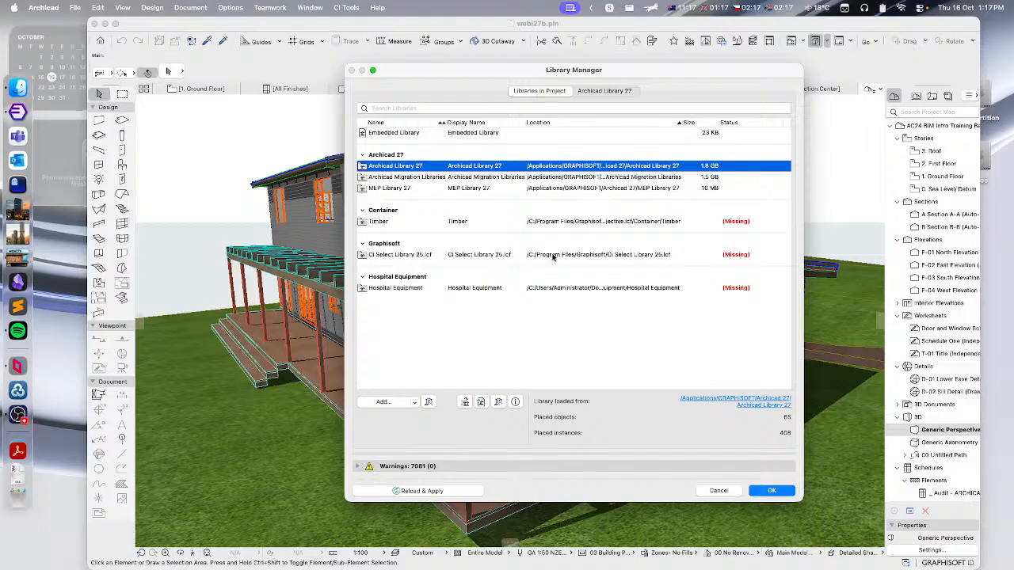
# - Browse the GRAPHISOFT folder in Finder to inspect the Archicad Monolith Migration Libraries NZE folder, then return
pyautogui.click(20, 89)
pyautogui.click(109, 288)
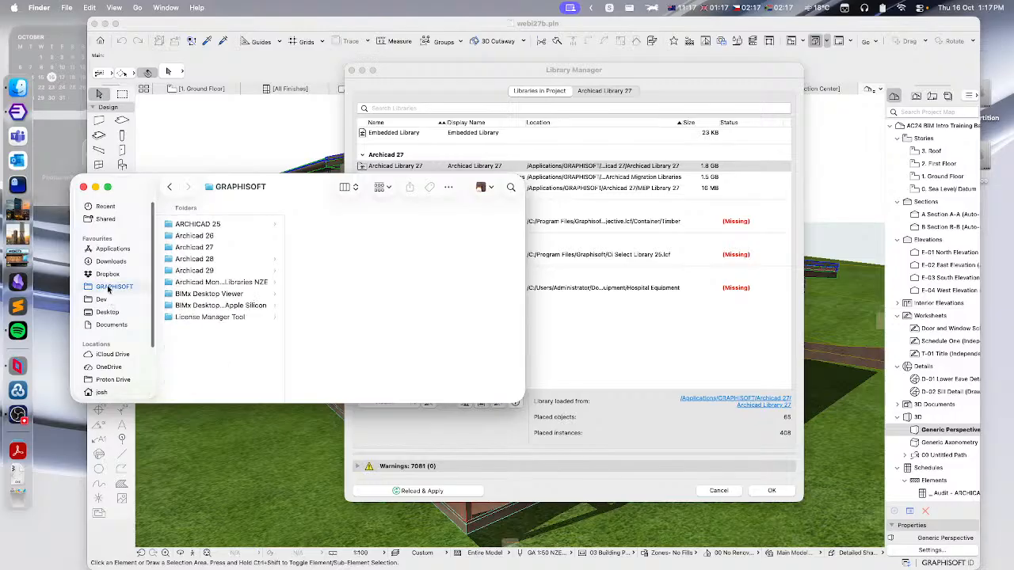
pyautogui.click(218, 284)
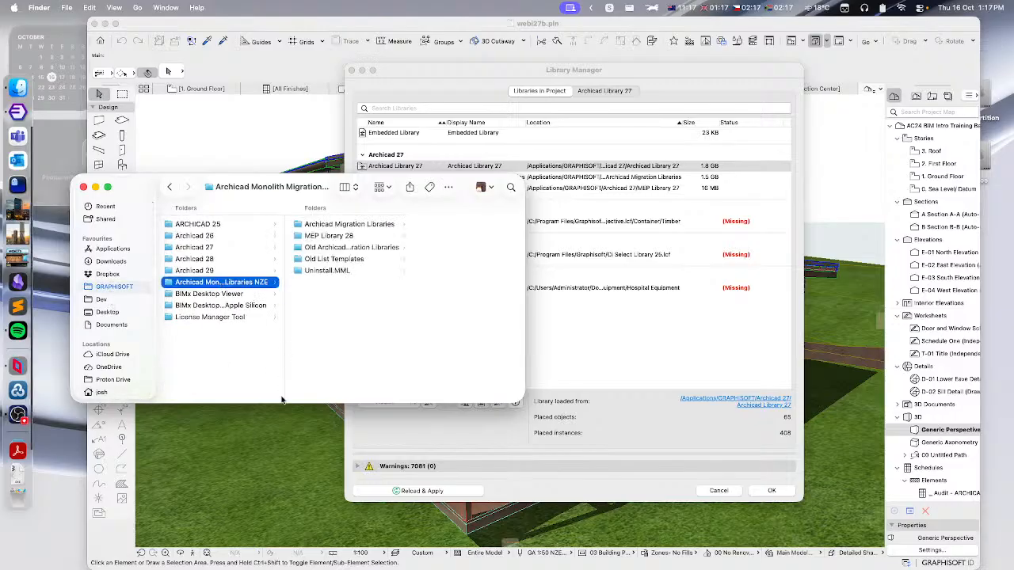
pyautogui.moveTo(281, 400); pyautogui.dragTo(350, 386)
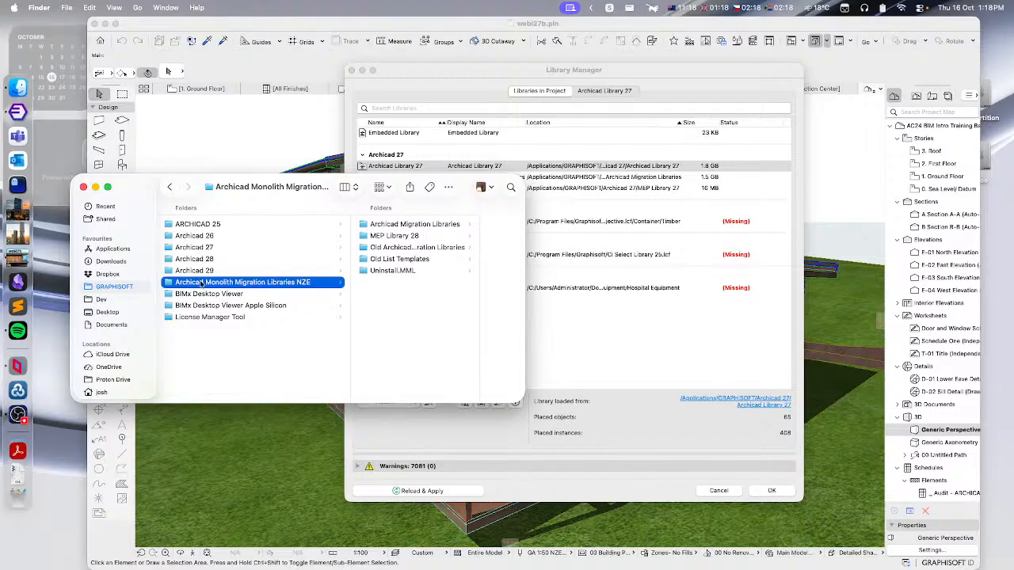
pyautogui.click(84, 188)
pyautogui.click(521, 77)
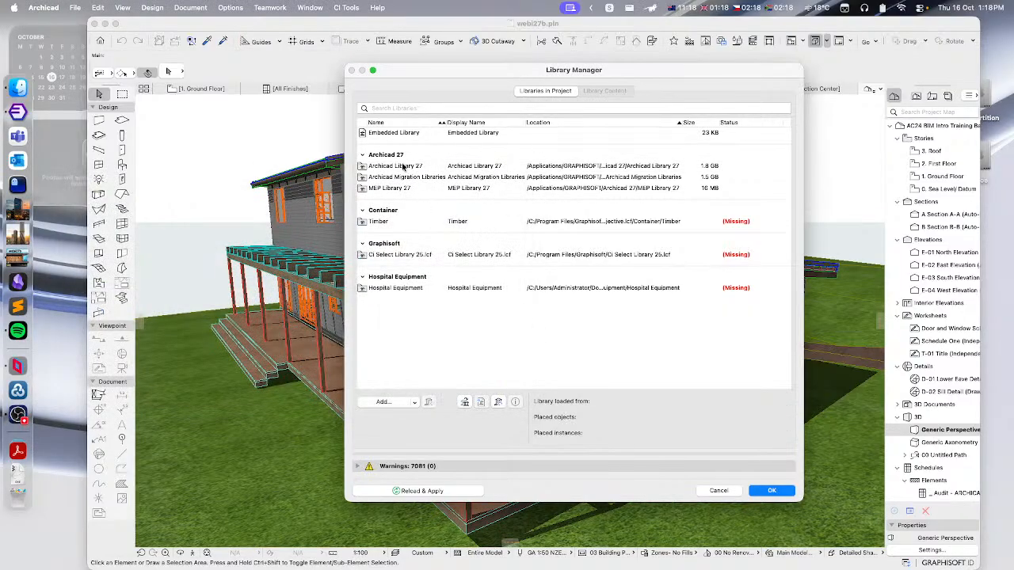
# - Migrate Archicad Library 27 to the Archicad Monolith Migration Libraries
pyautogui.click(427, 167)
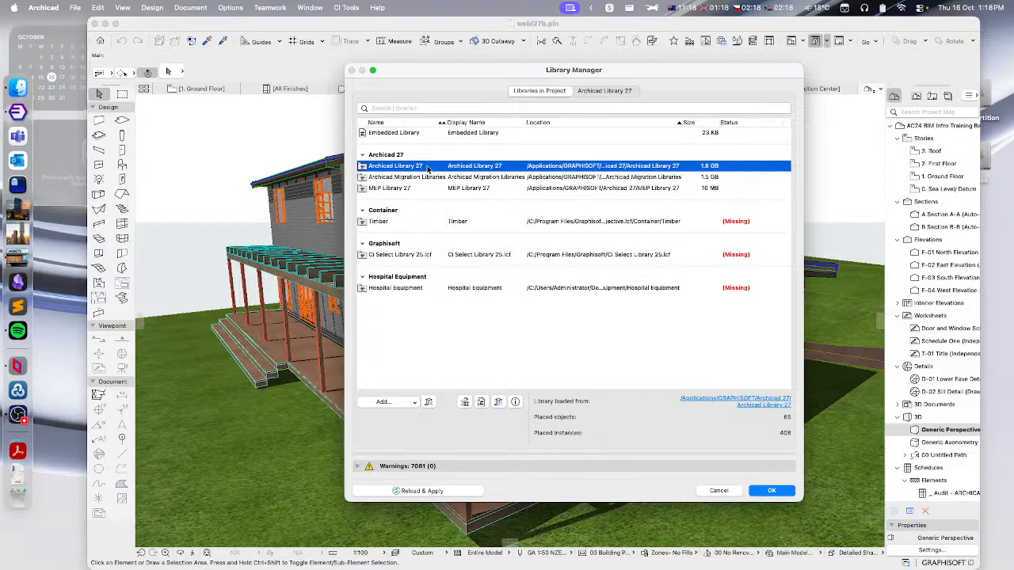
pyautogui.click(465, 402)
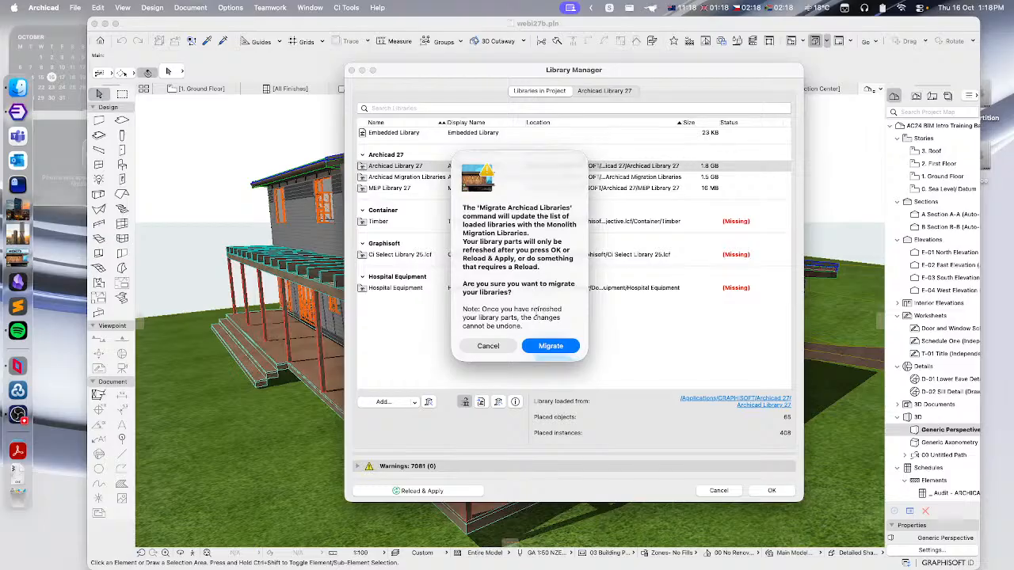
pyautogui.click(558, 347)
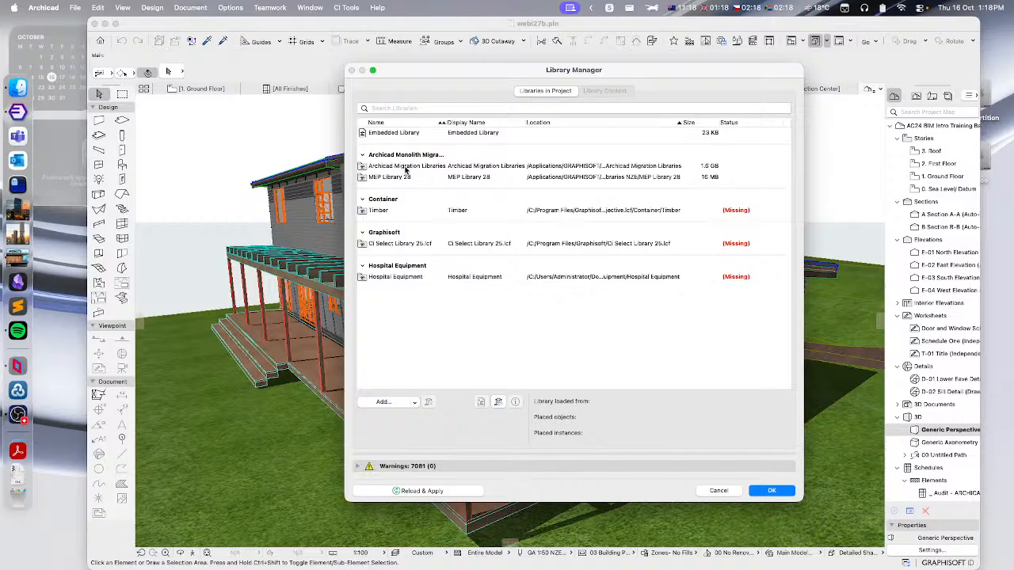
# - Add the CI Tools Monolith Migration Library folder from Archicad 29 and confirm the Library Manager
pyautogui.click(597, 168)
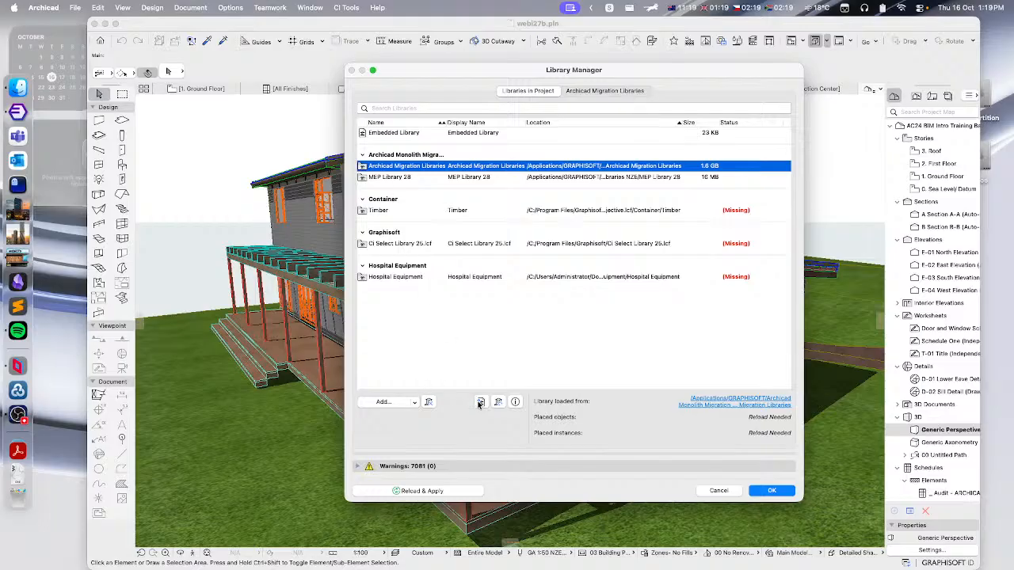
pyautogui.click(382, 402)
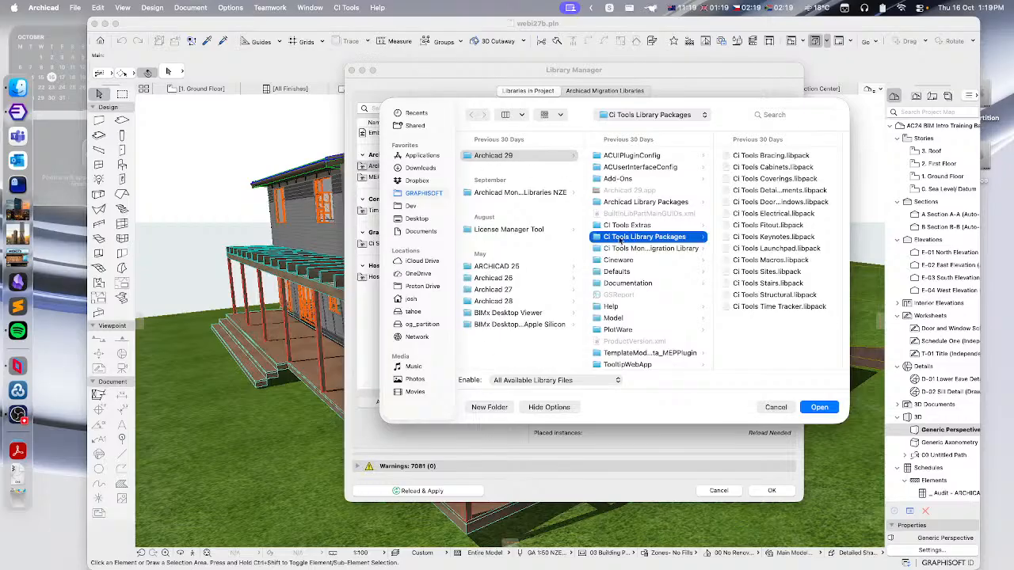
pyautogui.click(623, 249)
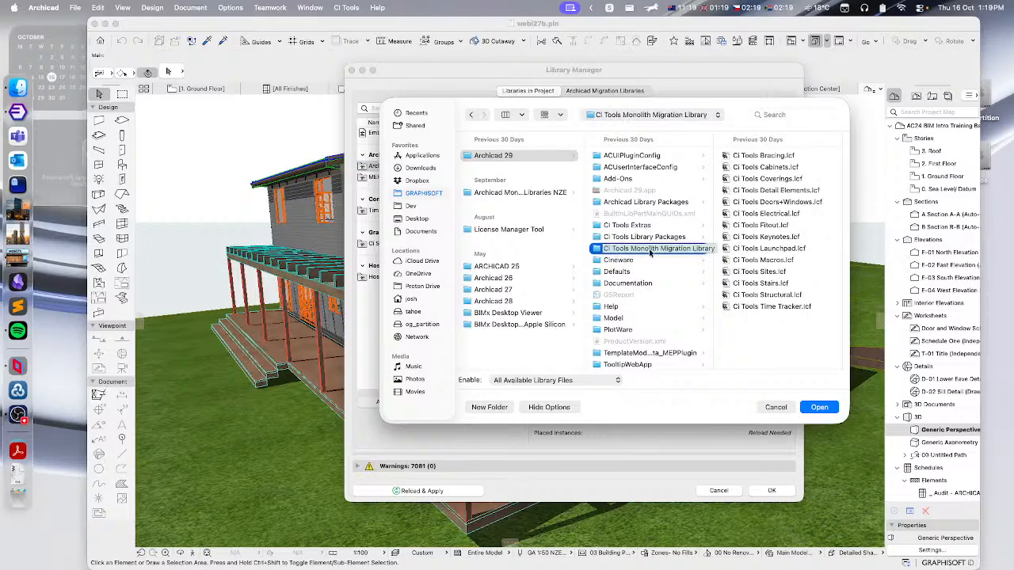
pyautogui.click(820, 407)
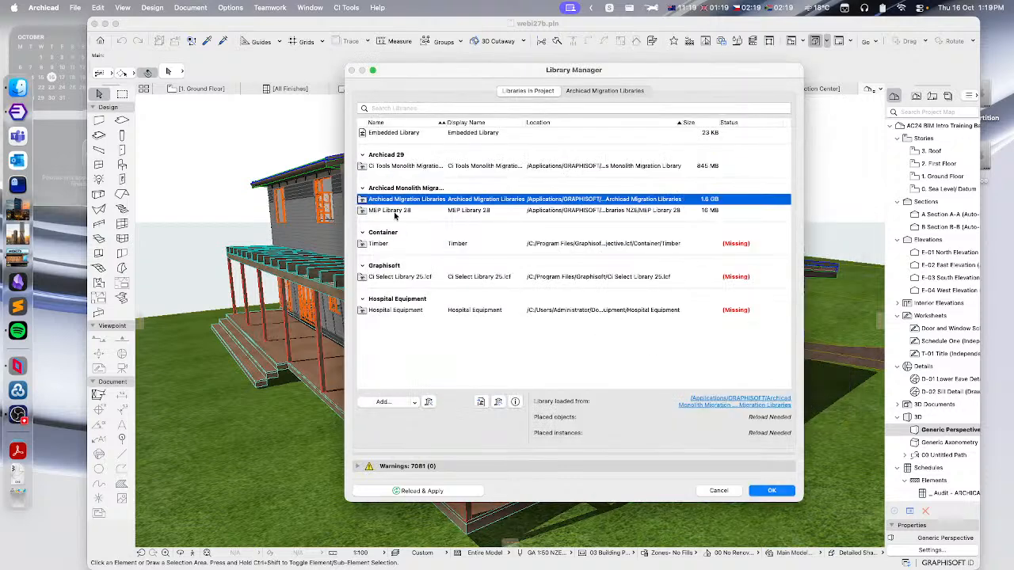
pyautogui.click(775, 490)
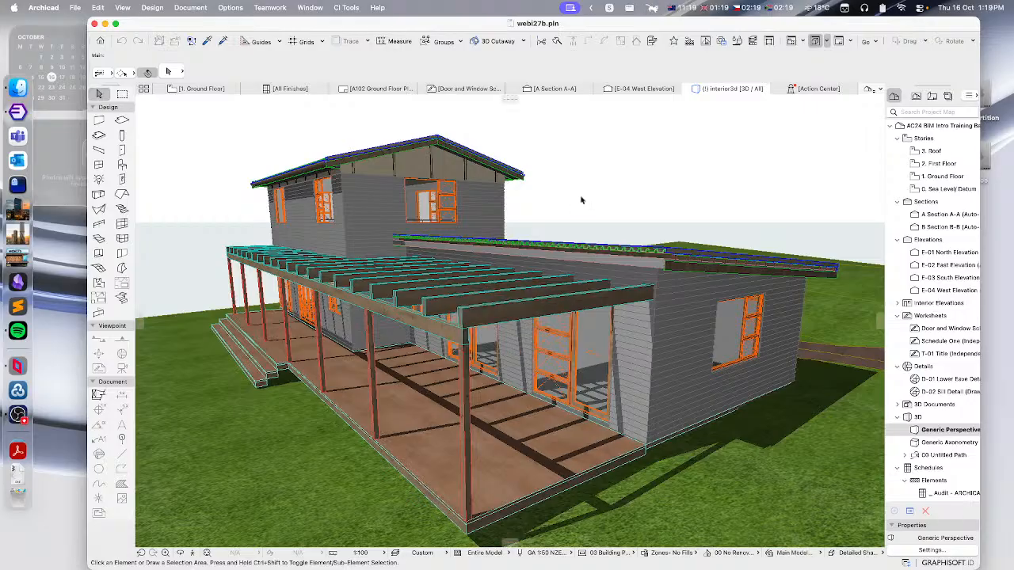
pyautogui.keyDown('shift'); pyautogui.moveTo(583, 212); pyautogui.dragTo(542, 284, button='middle'); pyautogui.keyUp('shift')
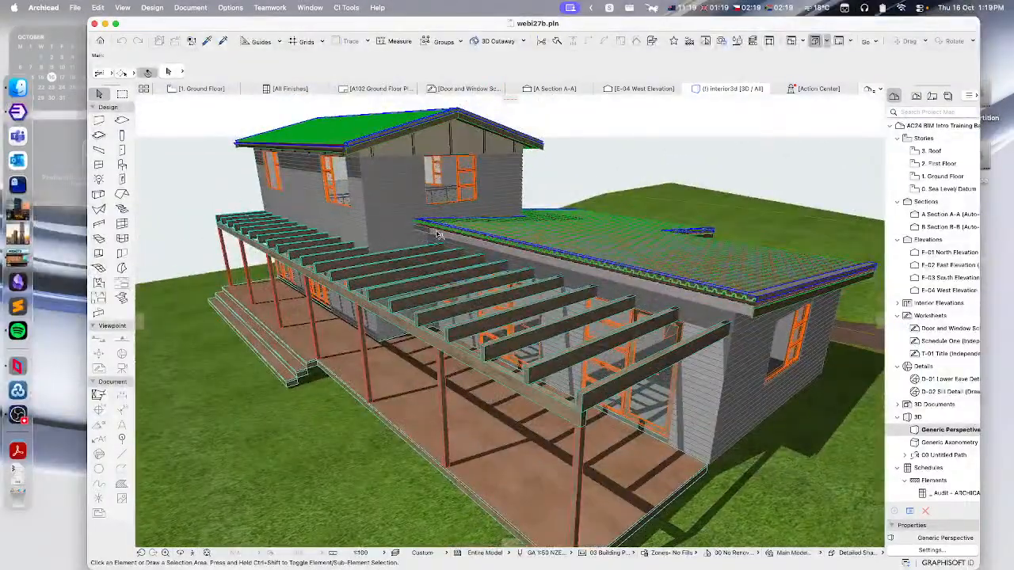
# - Examine the 3D model and the 1. Main FP floor plan, inspecting the kitchen fittings object
pyautogui.keyDown('shift'); pyautogui.moveTo(428, 318); pyautogui.dragTo(629, 267, button='middle'); pyautogui.keyUp('shift')
pyautogui.keyDown('shift'); pyautogui.moveTo(354, 324); pyautogui.dragTo(781, 416, button='middle'); pyautogui.keyUp('shift')
pyautogui.click(916, 95)
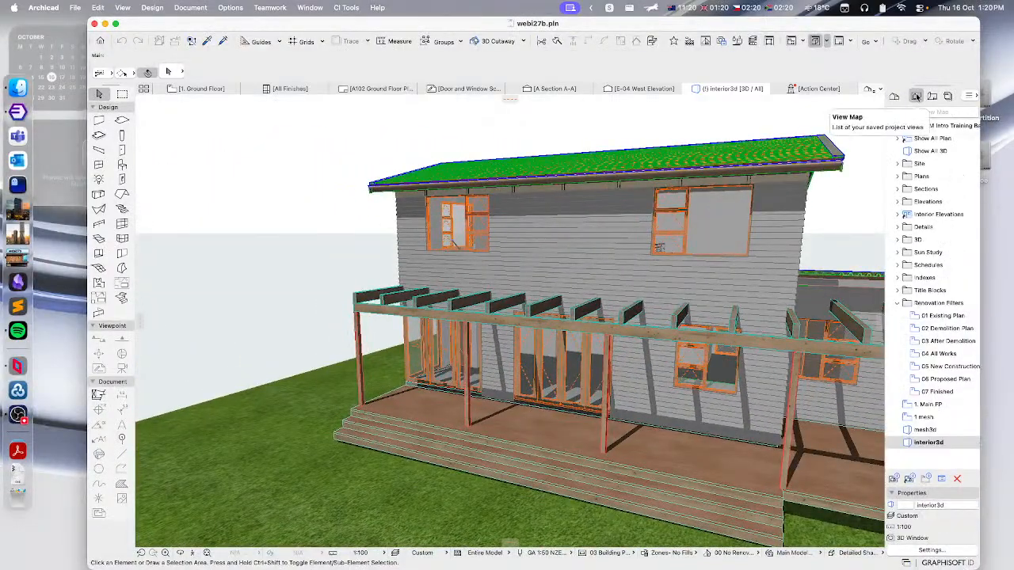
pyautogui.click(929, 405)
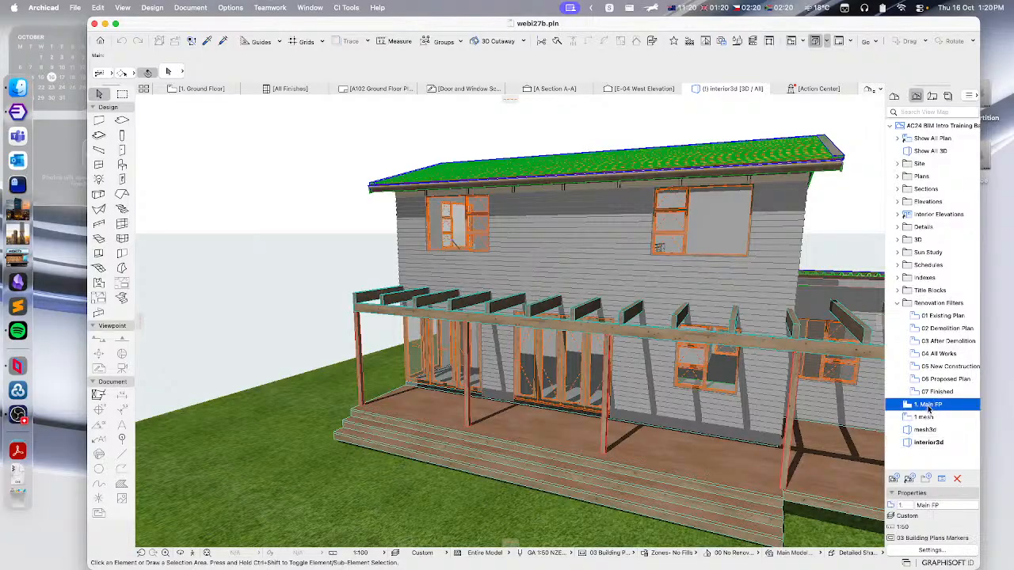
pyautogui.doubleClick(929, 406)
pyautogui.scroll(8, 585, 320)
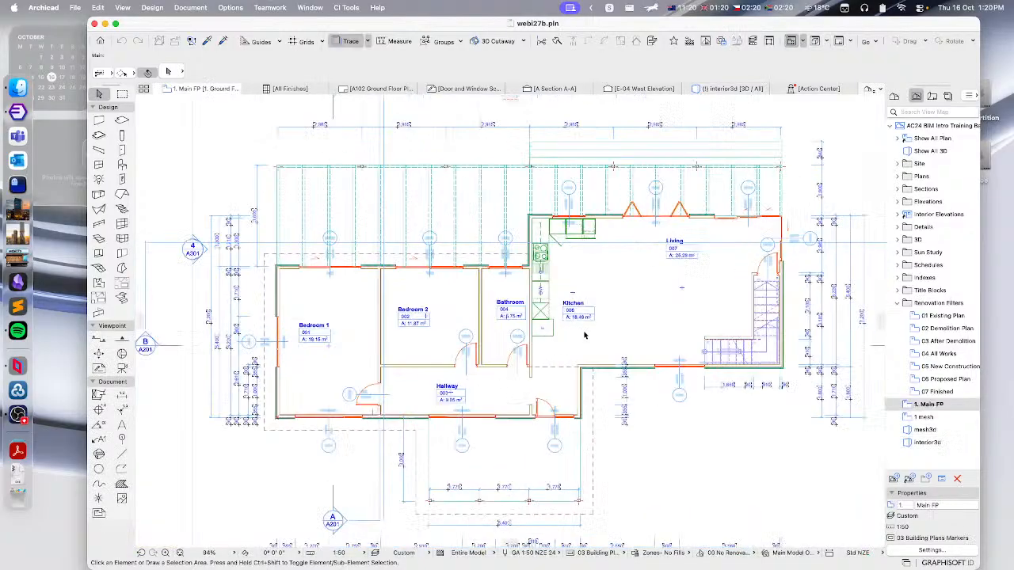
pyautogui.scroll(1, 585, 320)
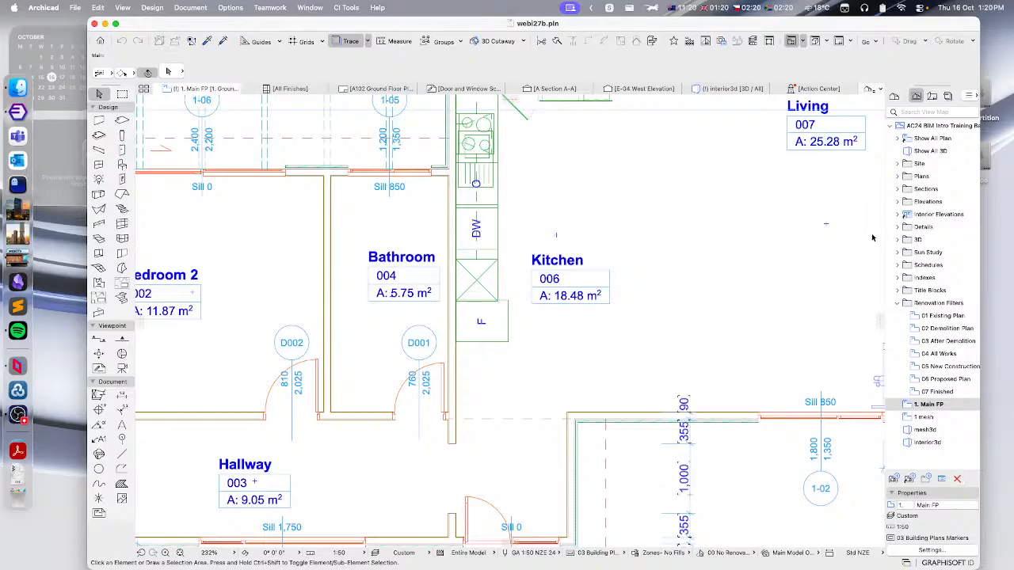
pyautogui.scroll(-3, 527, 285)
pyautogui.click(511, 200)
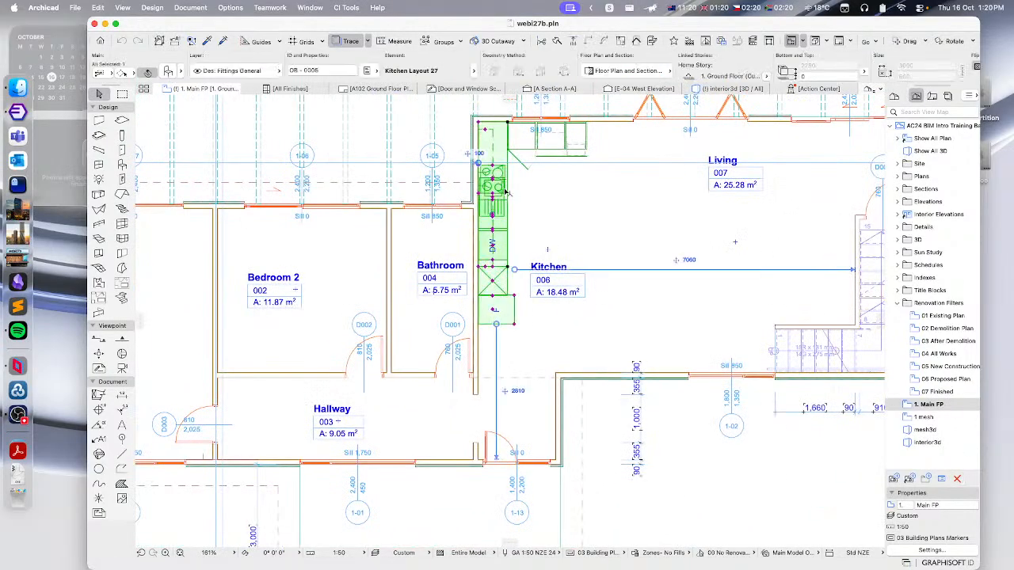
pyautogui.scroll(3, 555, 301)
pyautogui.scroll(-3, 585, 315)
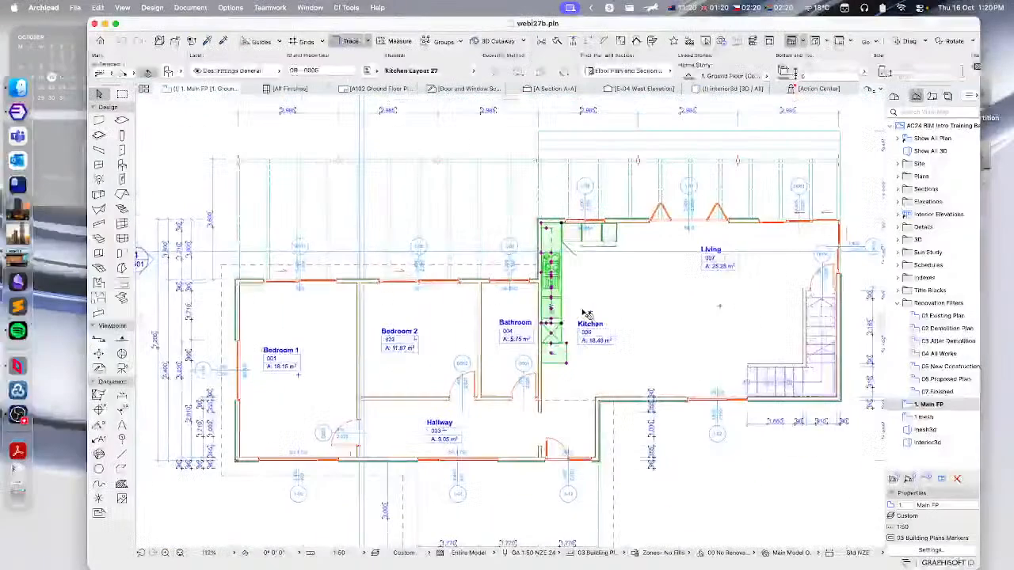
pyautogui.click(197, 132)
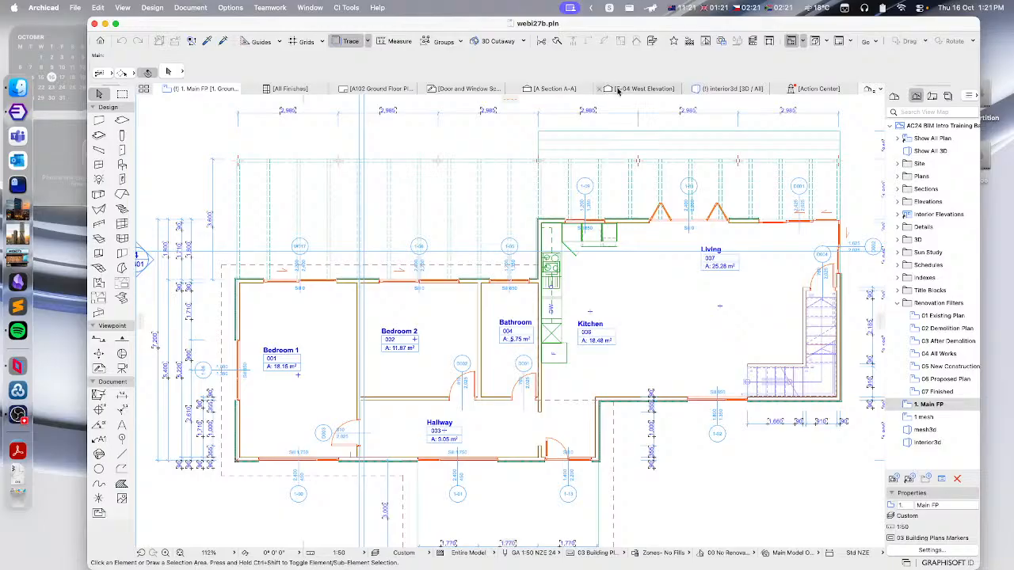
# - Reopen webi27b.pln without saving changes, skipping the library migration
pyautogui.click(75, 7)
pyautogui.moveTo(93, 56)
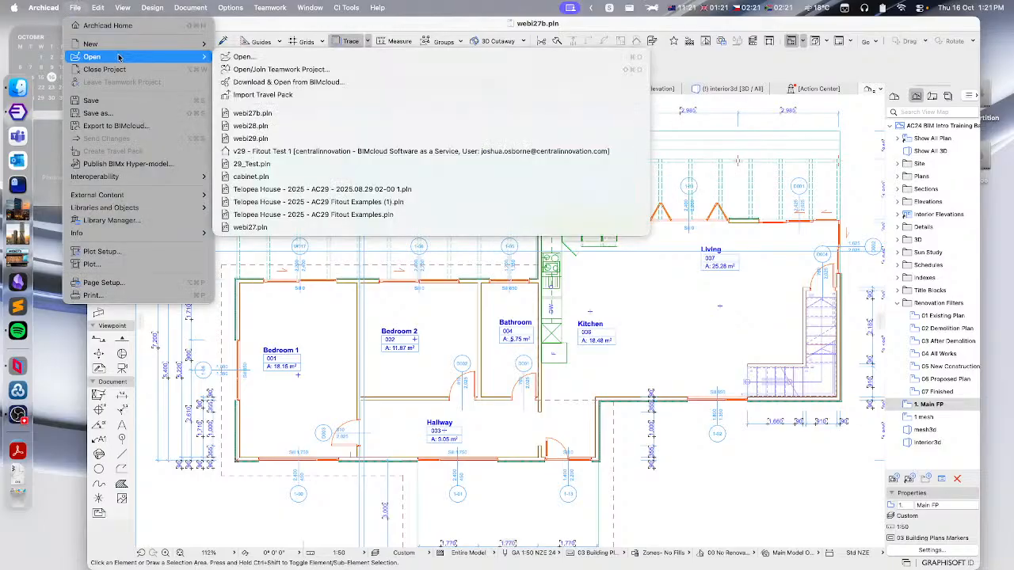
pyautogui.click(261, 114)
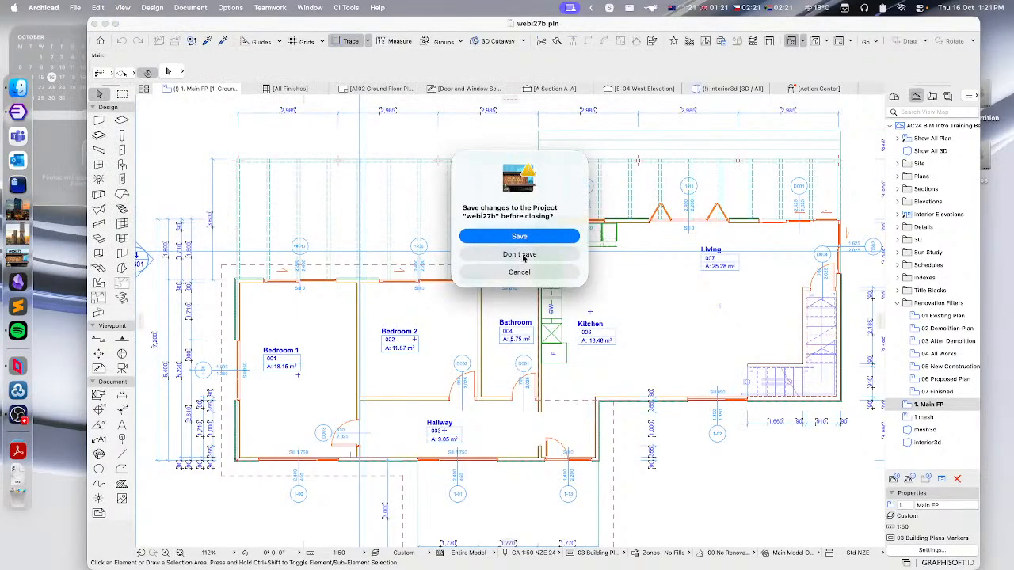
pyautogui.click(517, 253)
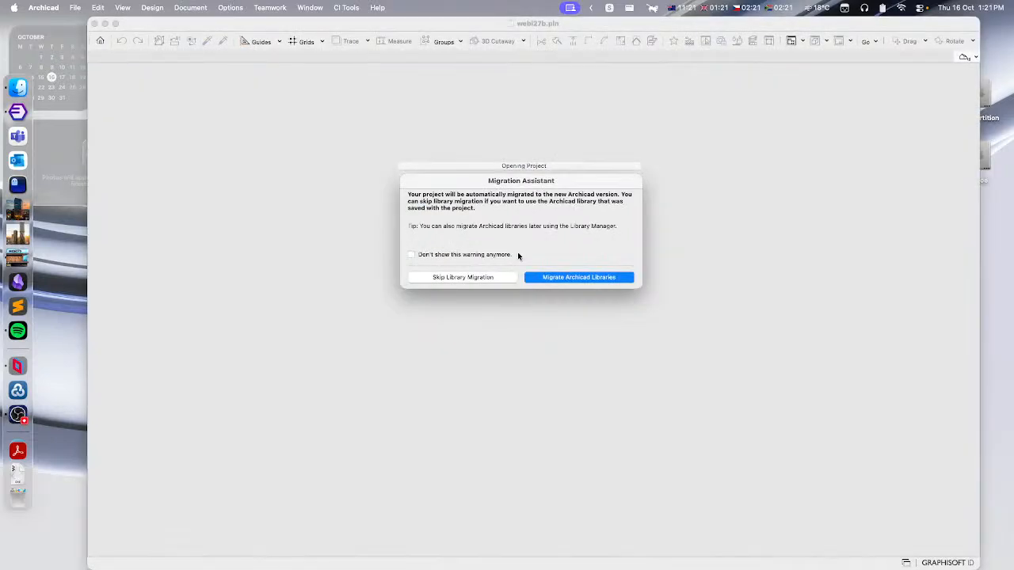
pyautogui.click(454, 278)
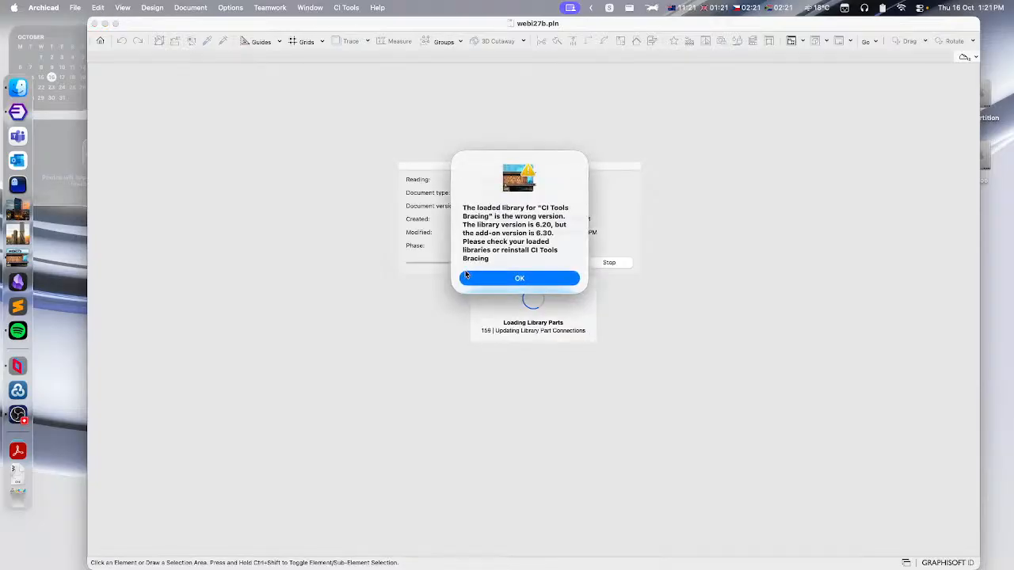
# - Dismiss the CI Tools library version warnings and keep the data of the missing add-ons
pyautogui.click(531, 281)
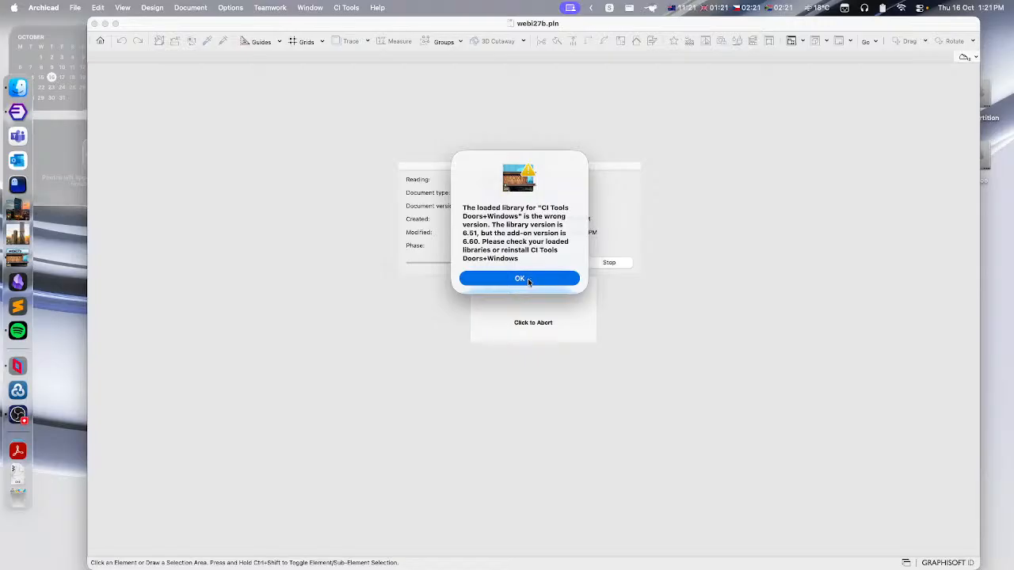
pyautogui.click(528, 278)
pyautogui.click(529, 277)
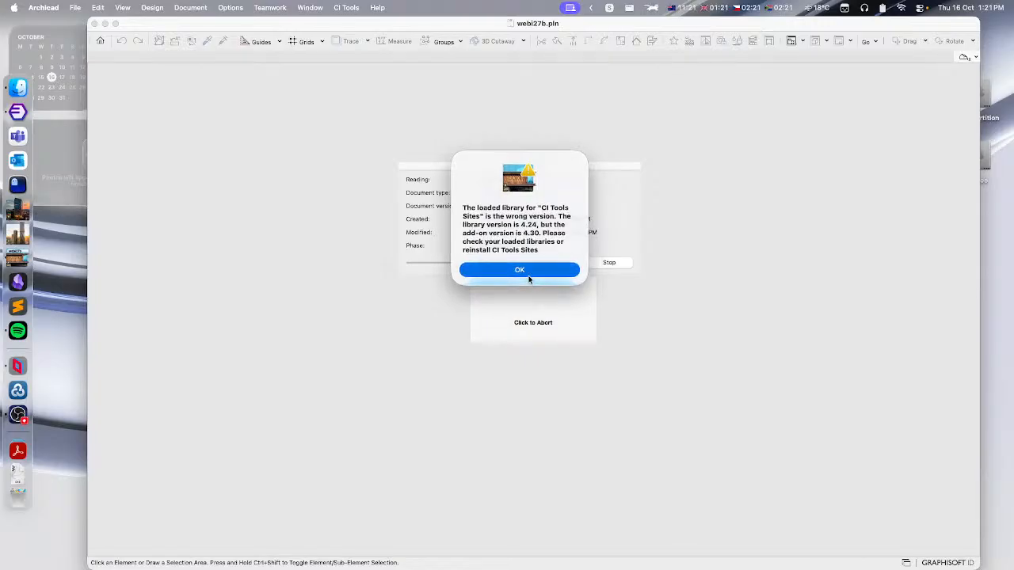
pyautogui.click(528, 277)
pyautogui.click(529, 277)
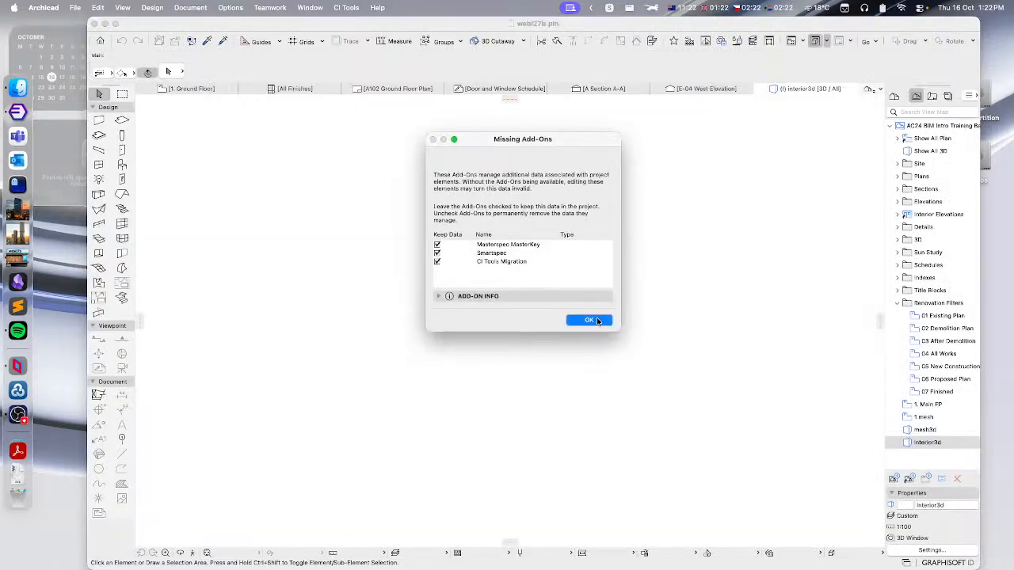
pyautogui.click(596, 320)
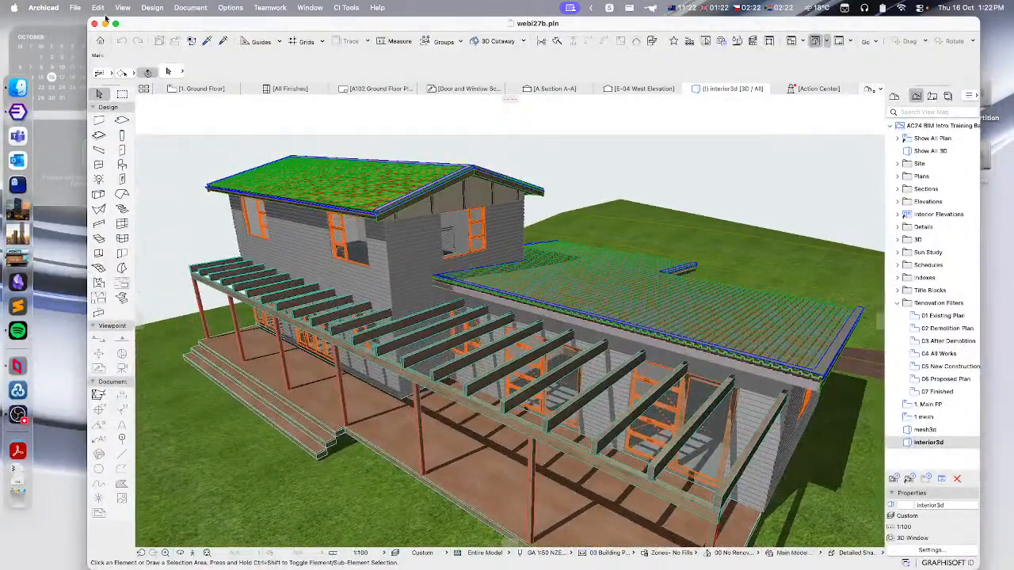
# - Open the Library Manager and add all libpack files from Archicad 29's Archicad Library Packages folder
pyautogui.click(70, 10)
pyautogui.click(107, 220)
pyautogui.click(75, 7)
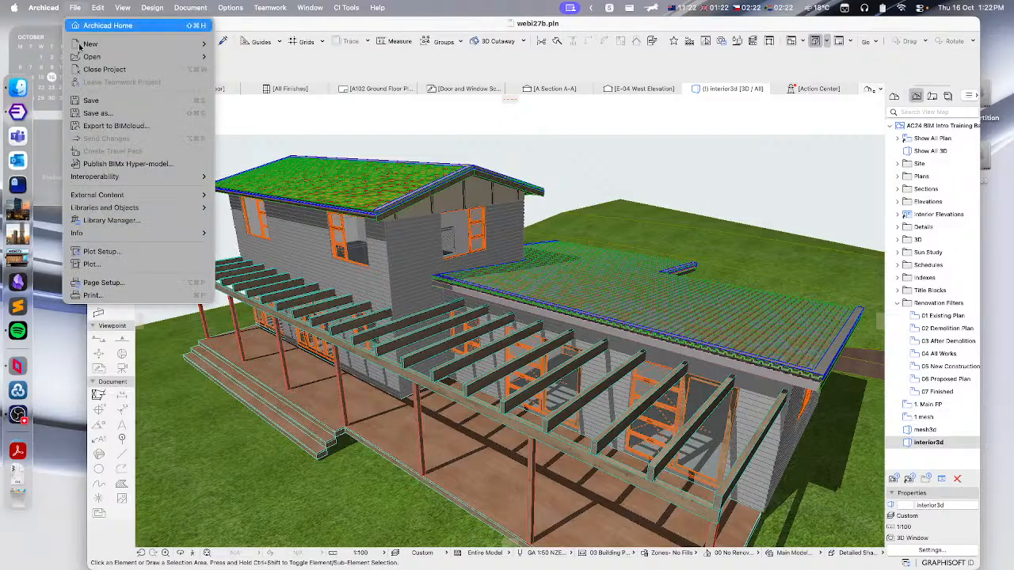
pyautogui.click(120, 222)
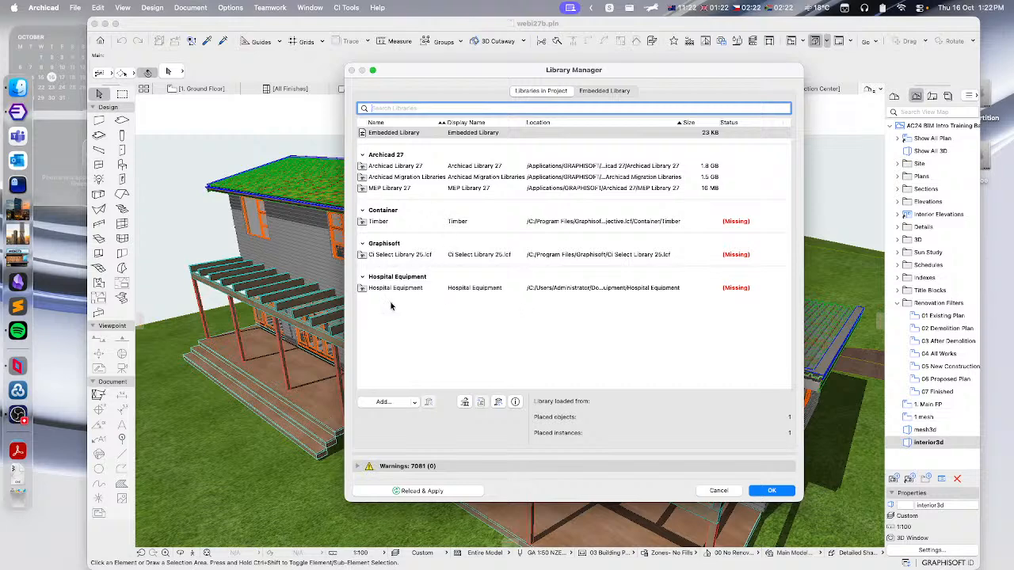
pyautogui.click(383, 403)
pyautogui.click(499, 156)
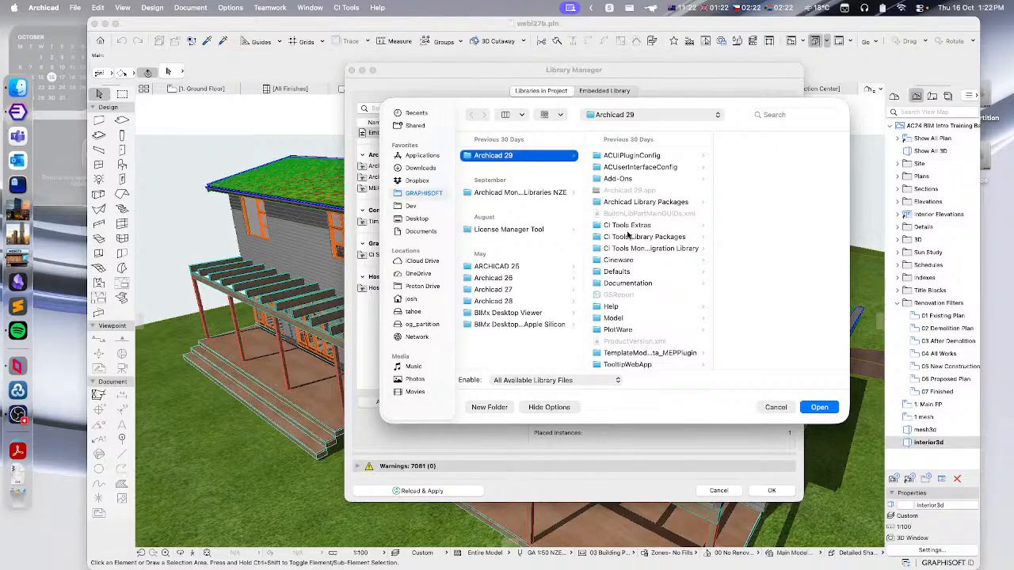
pyautogui.click(631, 203)
pyautogui.press('Right')
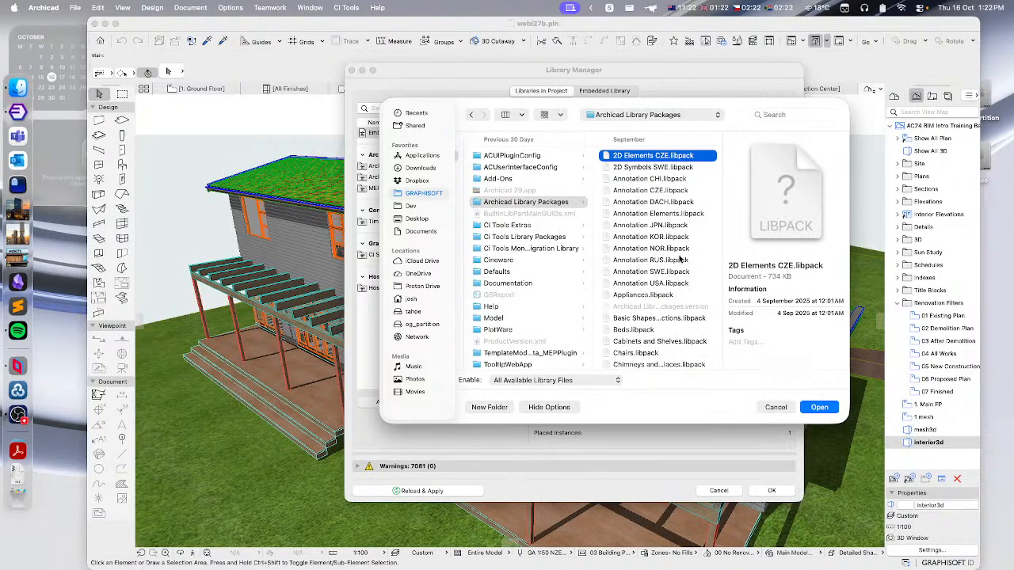
pyautogui.scroll(-5, 667, 255)
pyautogui.scroll(-5, 667, 255)
pyautogui.keyDown('shift'); pyautogui.click(638, 360); pyautogui.keyUp('shift')
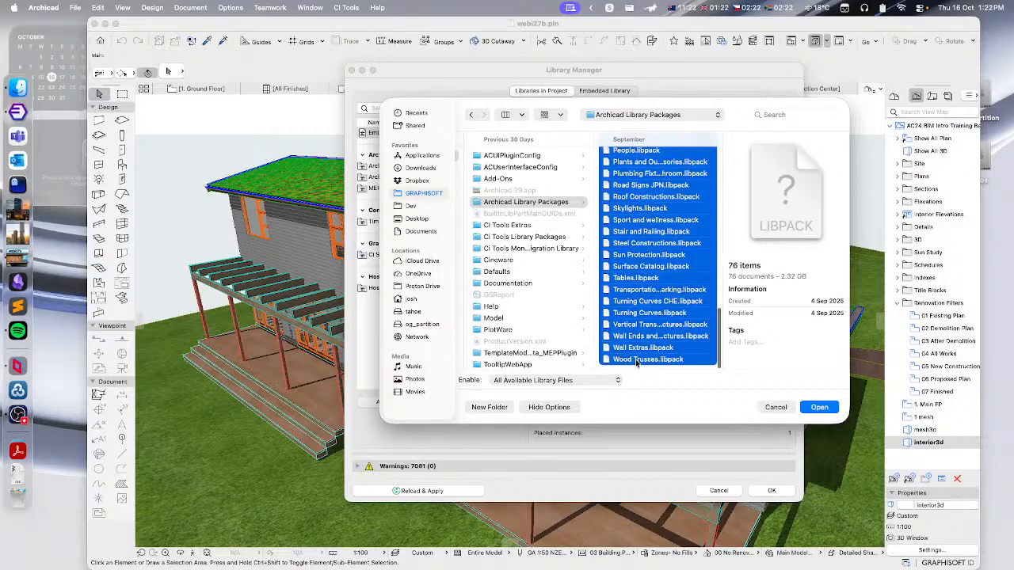
pyautogui.click(825, 407)
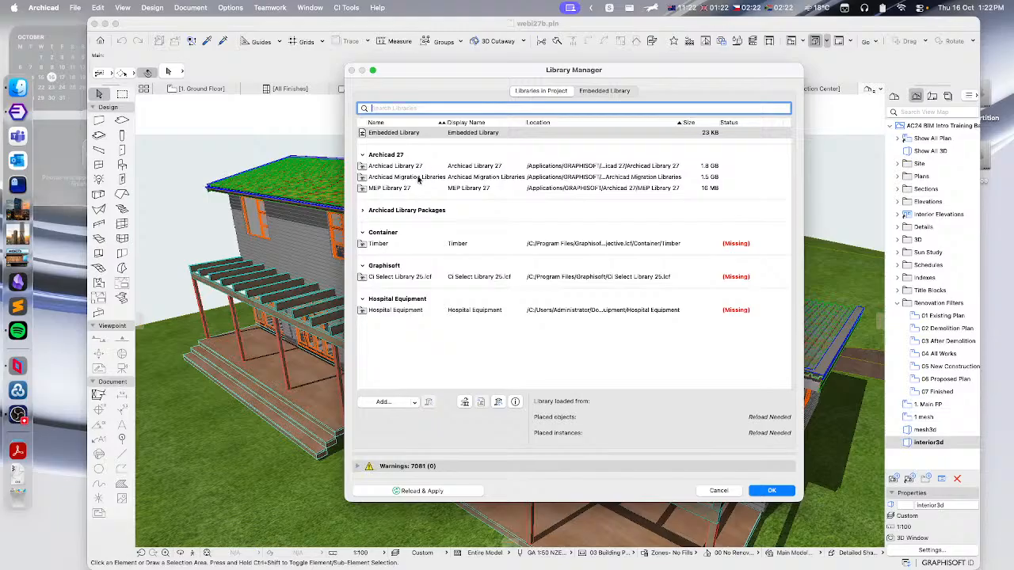
# - Add all libpack files from Archicad 29's CI Tools Library Packages folder and confirm the Library Manager
pyautogui.click(385, 402)
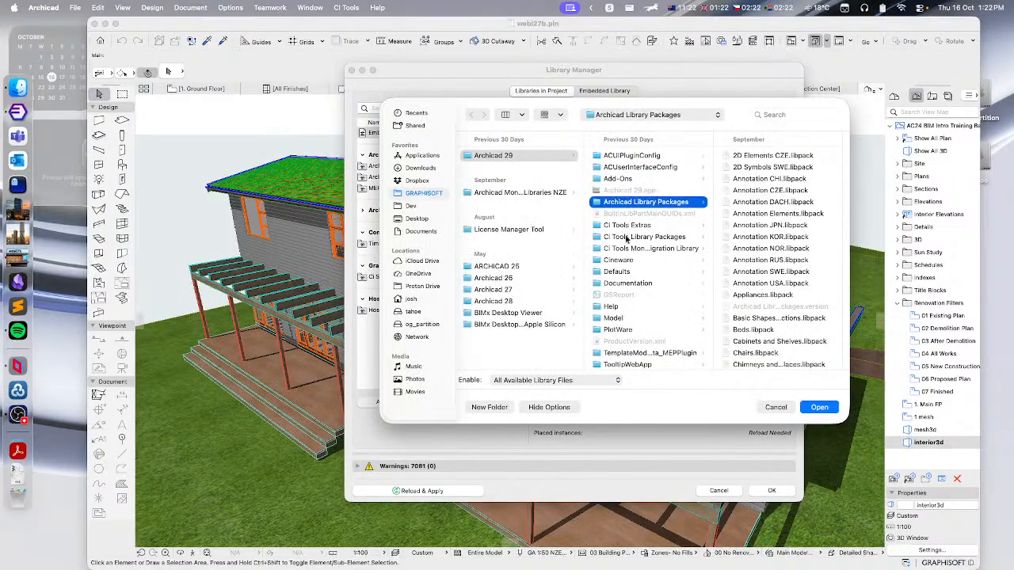
pyautogui.click(629, 237)
pyautogui.click(754, 156)
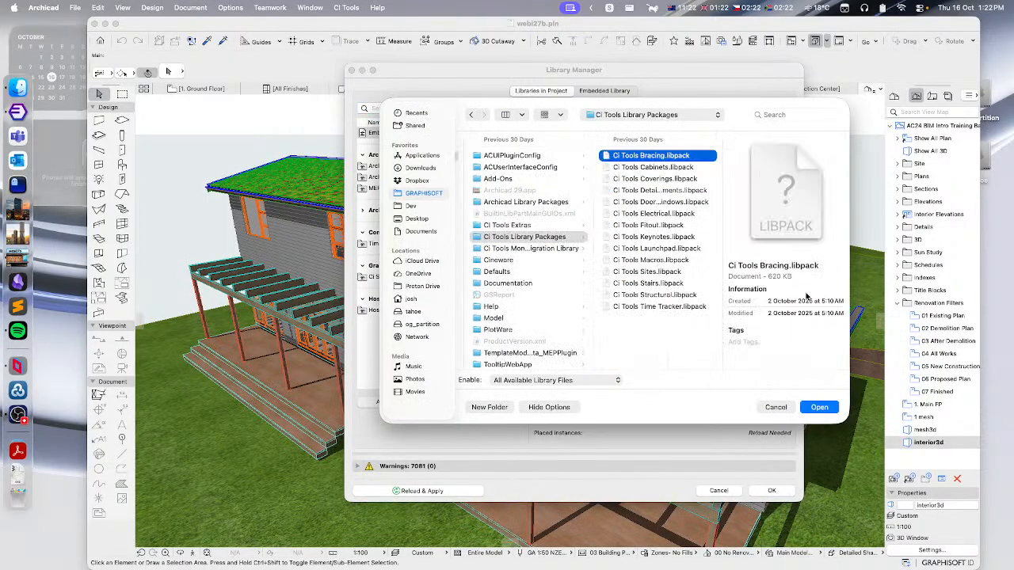
pyautogui.keyDown('shift'); pyautogui.click(649, 307); pyautogui.keyUp('shift')
pyautogui.click(816, 407)
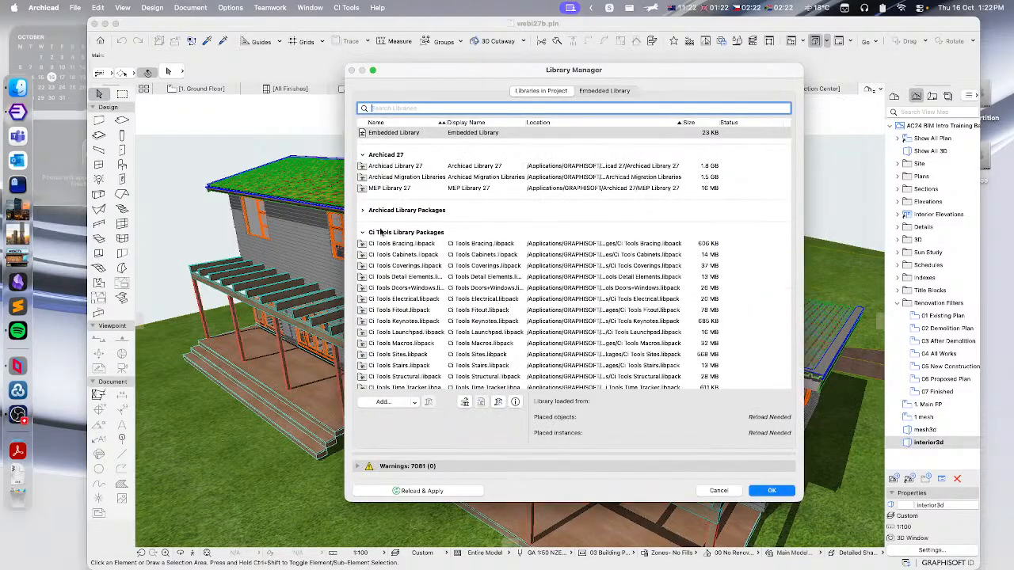
pyautogui.click(363, 233)
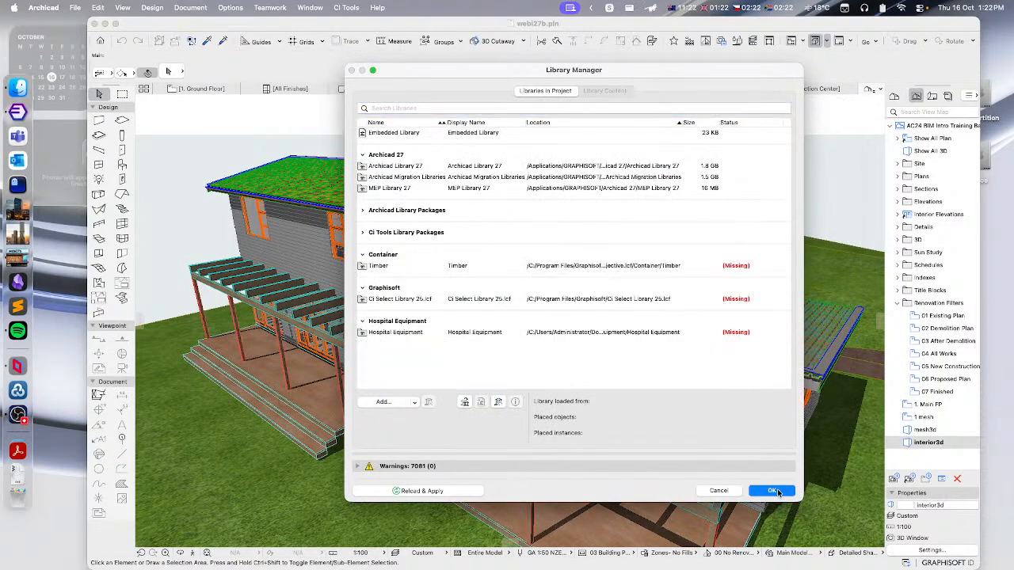
pyautogui.click(772, 491)
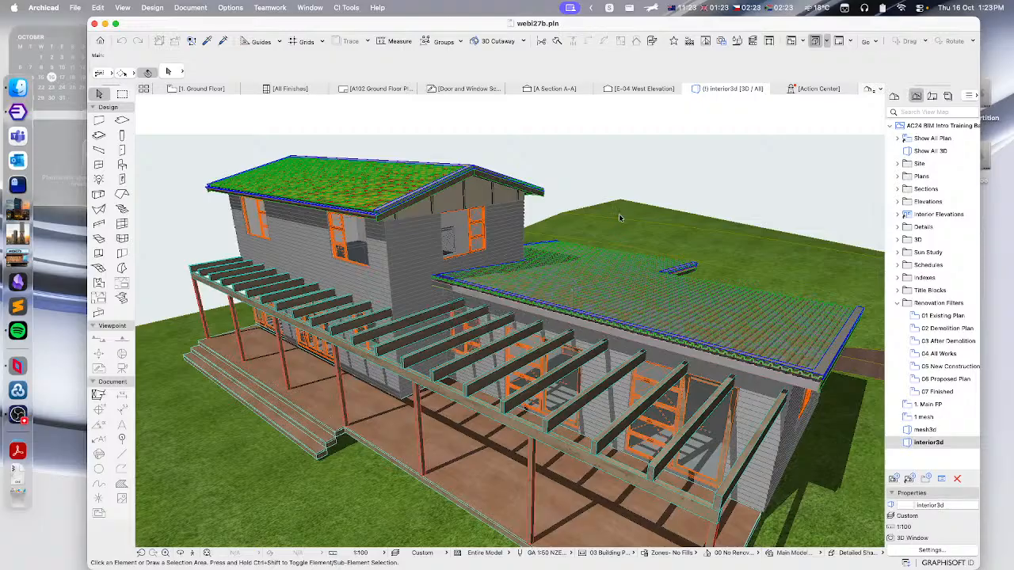
# - Reopen the Library Manager to review the loaded libraries, then close it
pyautogui.moveTo(620, 217)
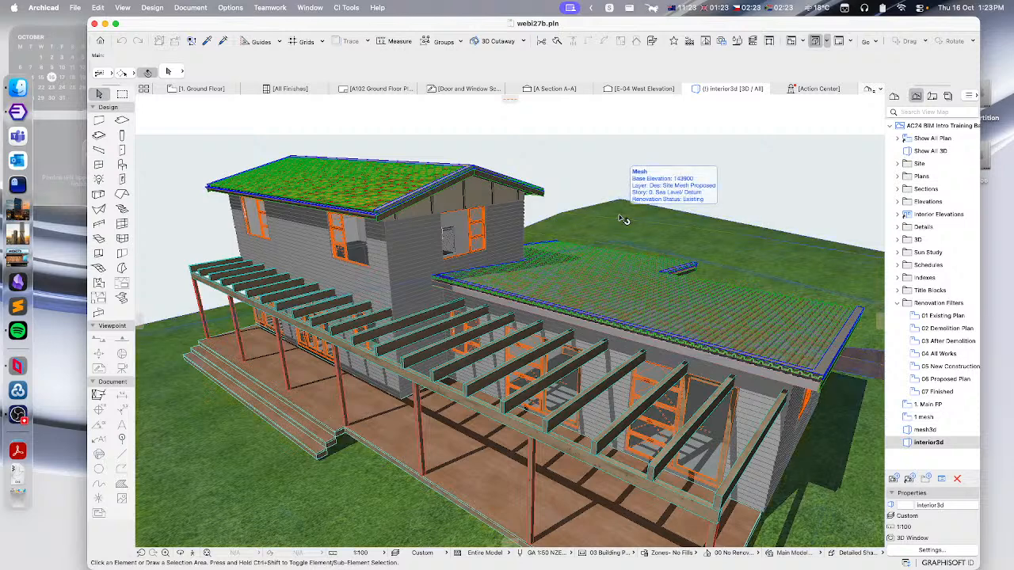
pyautogui.click(74, 7)
pyautogui.click(119, 223)
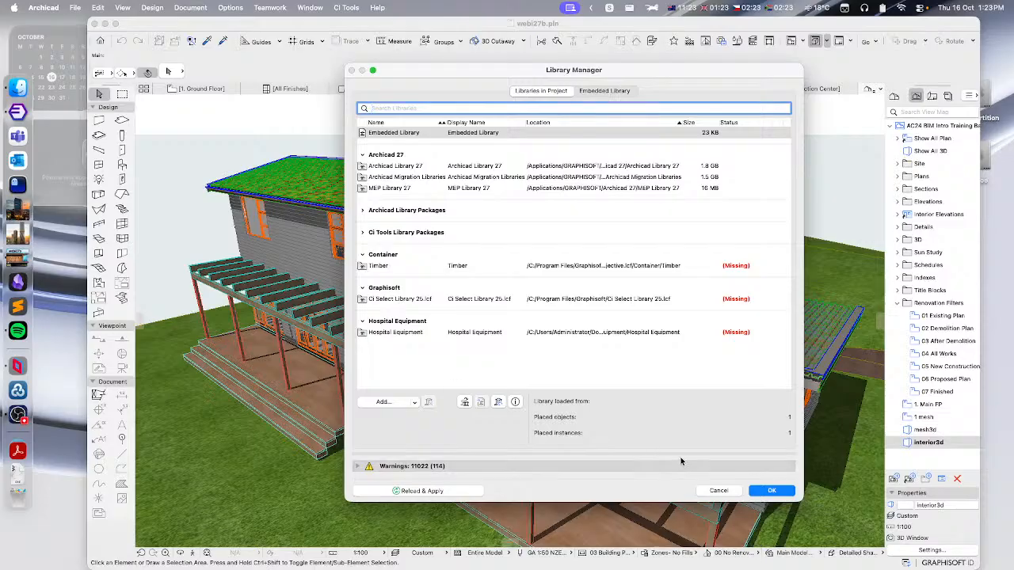
pyautogui.click(717, 491)
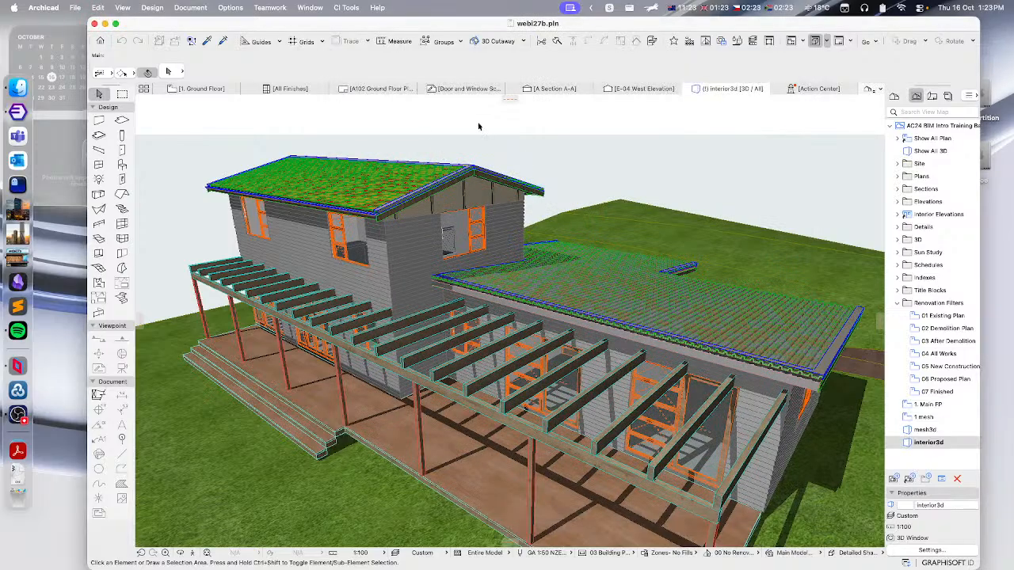
# - Check the CI Tools menu and review the 3D model and the 1. Main FP floor plan
pyautogui.click(350, 9)
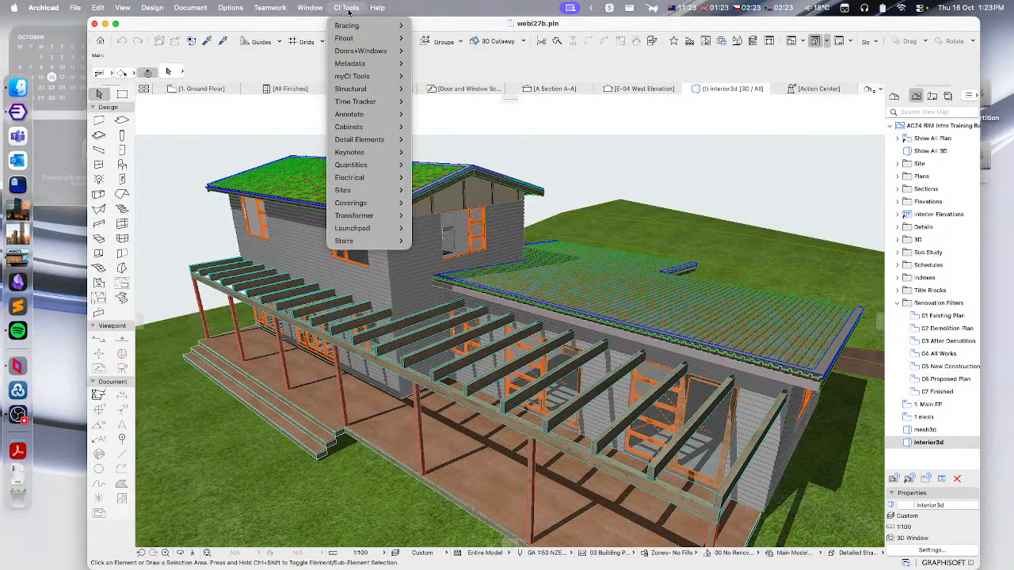
pyautogui.click(350, 9)
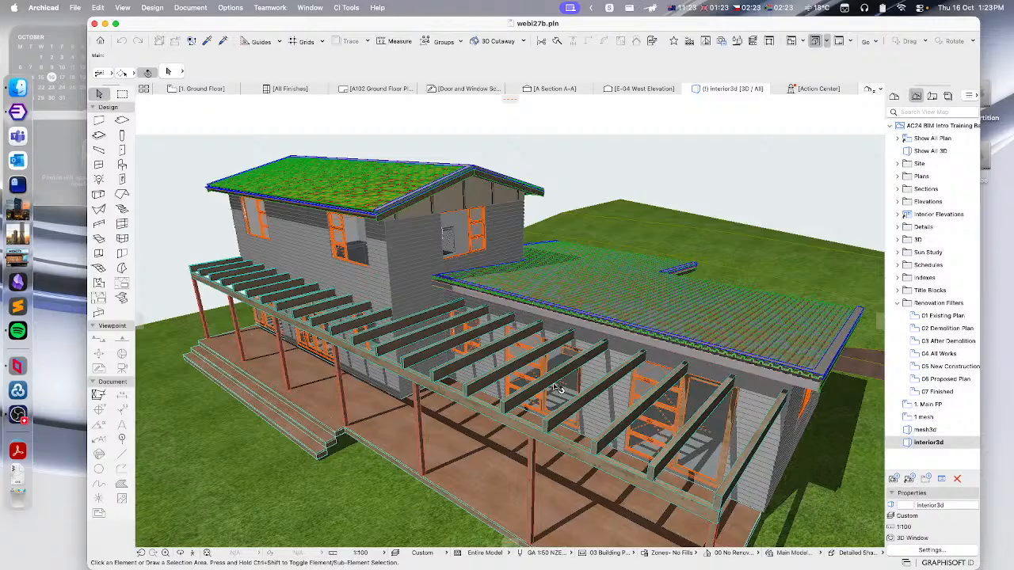
pyautogui.keyDown('shift'); pyautogui.moveTo(607, 416); pyautogui.dragTo(550, 365, button='middle'); pyautogui.keyUp('shift')
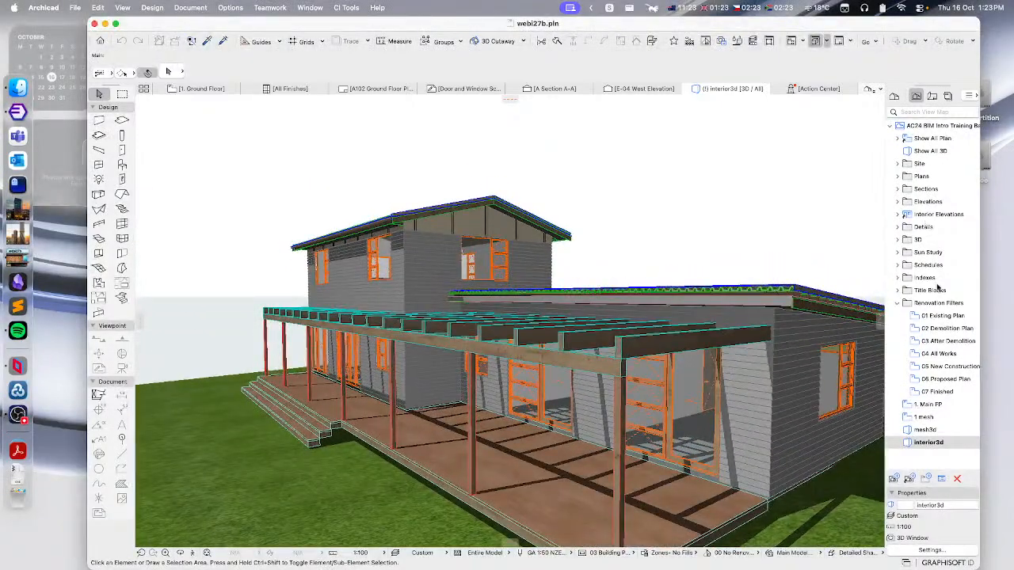
pyautogui.doubleClick(924, 404)
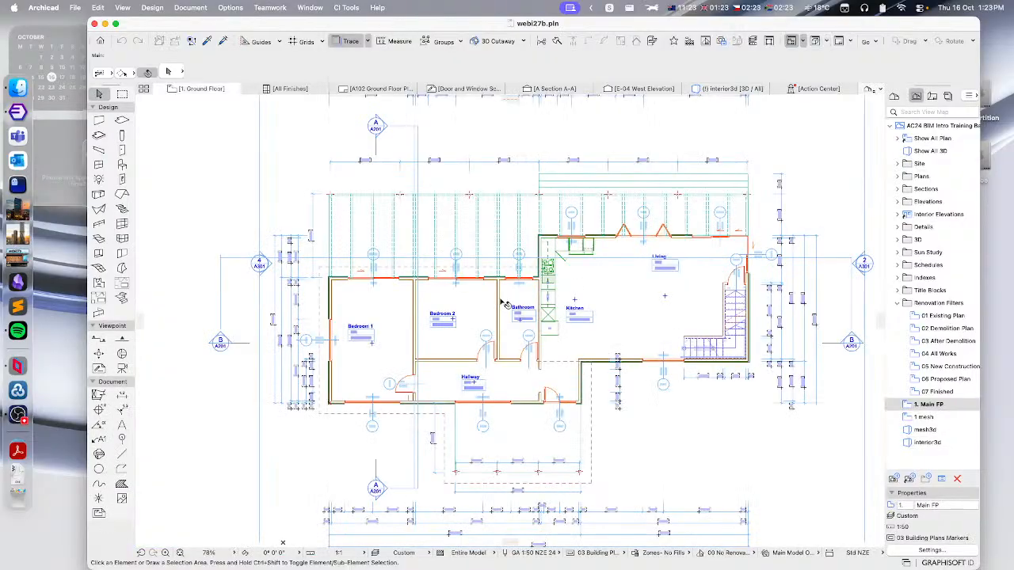
pyautogui.scroll(5, 547, 289)
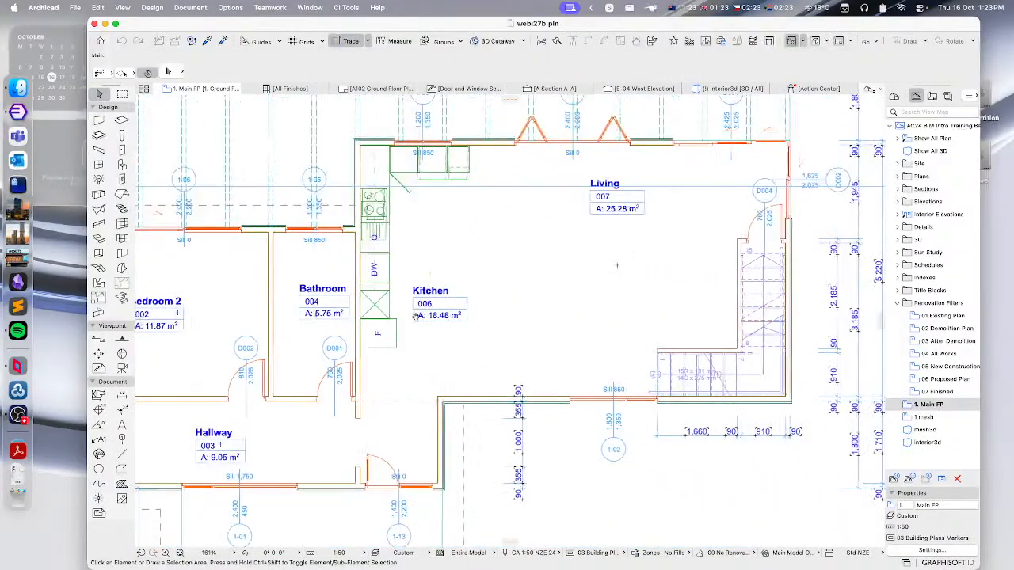
pyautogui.scroll(3, 428, 250)
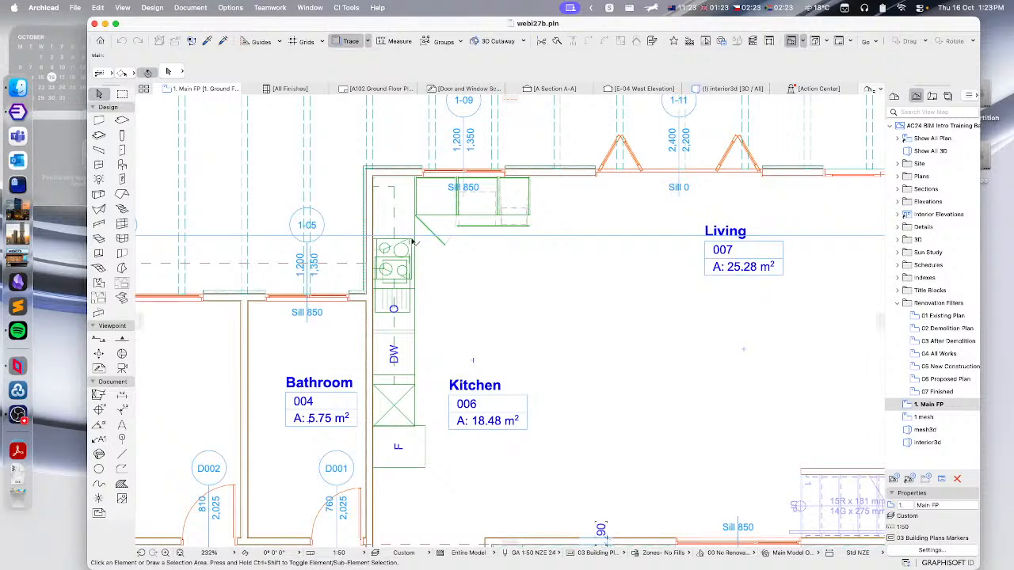
# - Select the kitchen layout object and inspect its library part in Object Selection Settings, then cancel
pyautogui.click(412, 242)
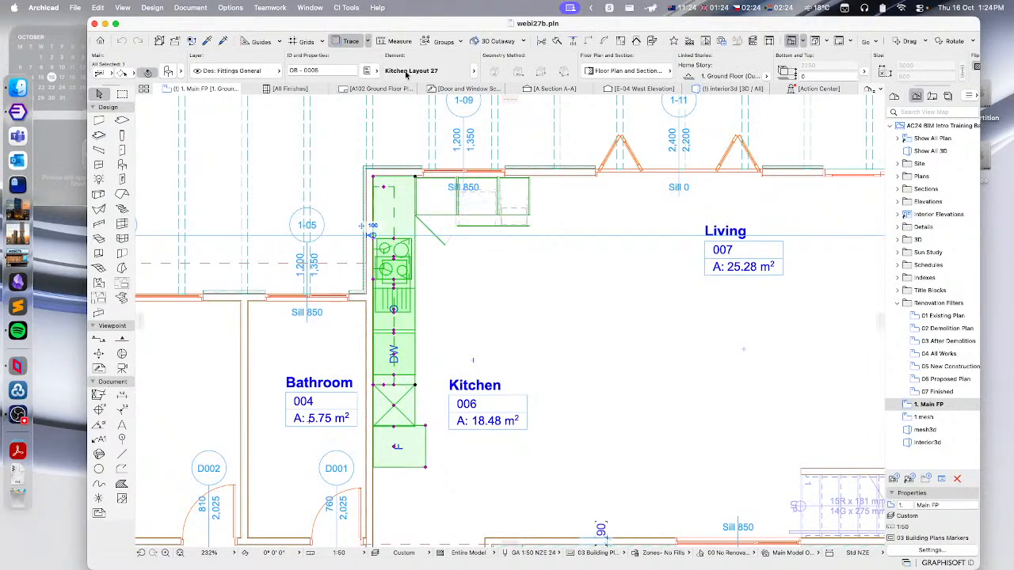
pyautogui.click(168, 70)
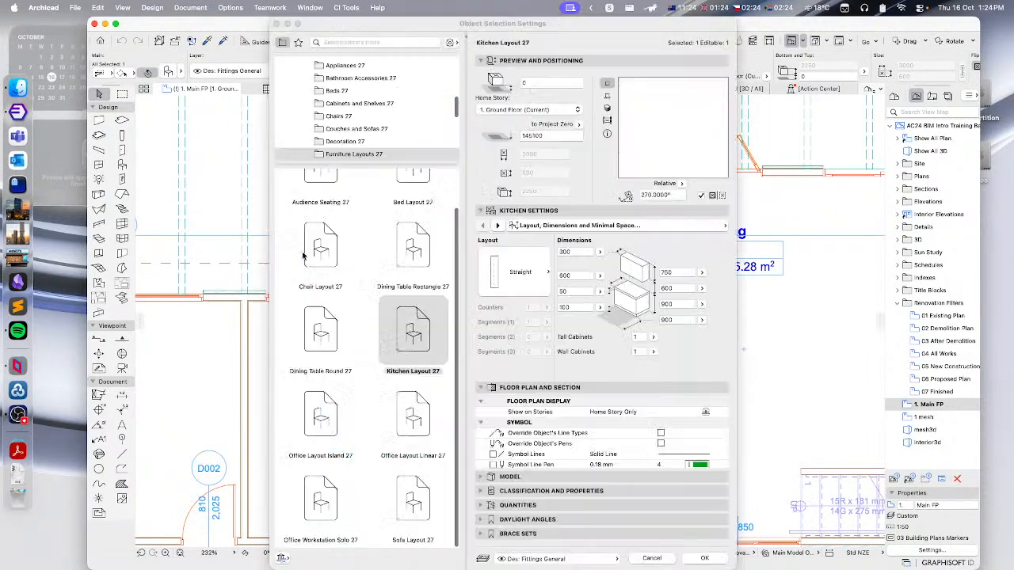
pyautogui.scroll(5, 353, 277)
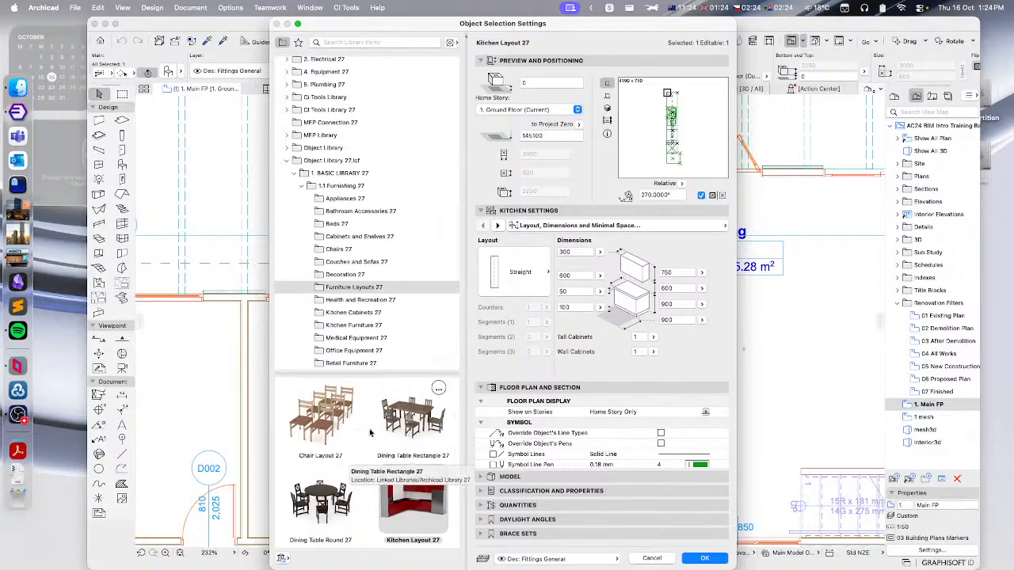
pyautogui.click(653, 559)
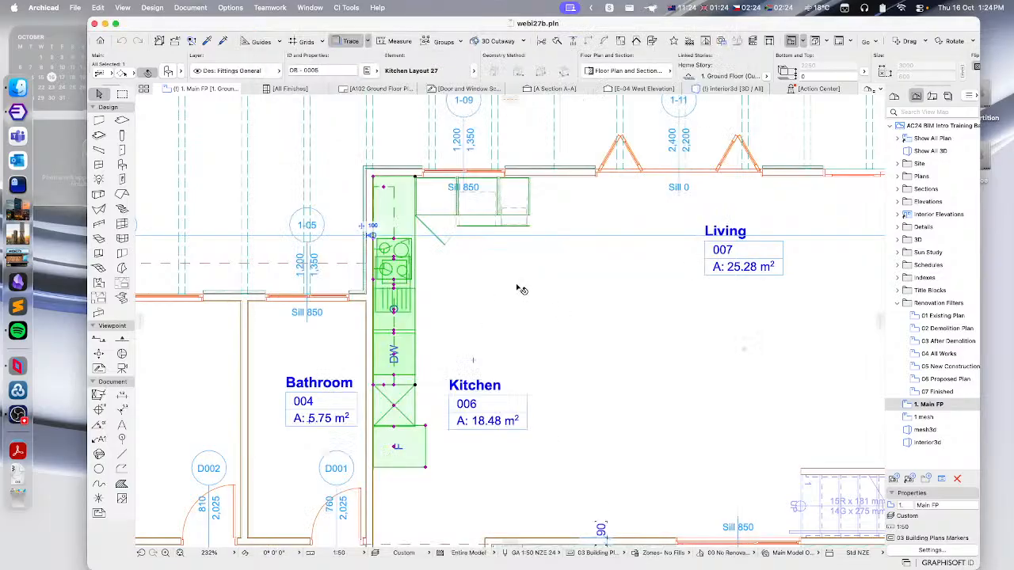
# - Run CI Tools' Migrate Library Parts on all library parts in the project and acknowledge the prompts
pyautogui.scroll(-5, 521, 287)
pyautogui.click(393, 119)
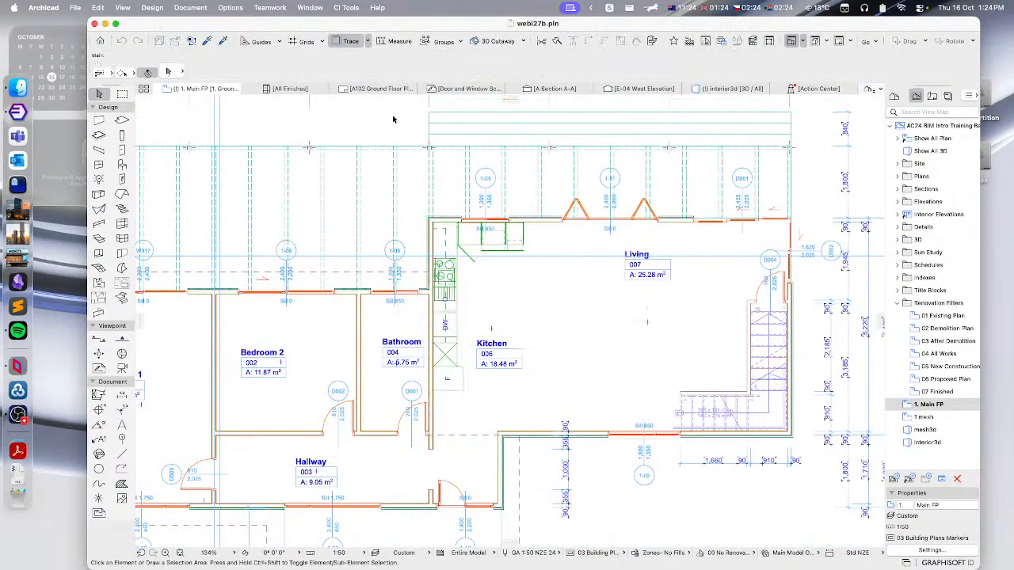
pyautogui.click(345, 8)
pyautogui.moveTo(358, 228)
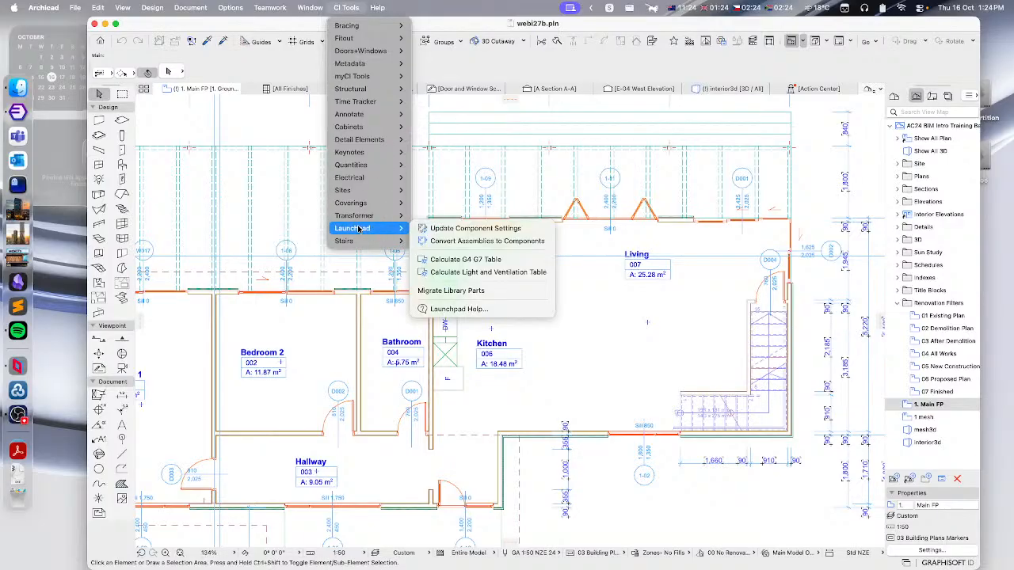
pyautogui.click(487, 291)
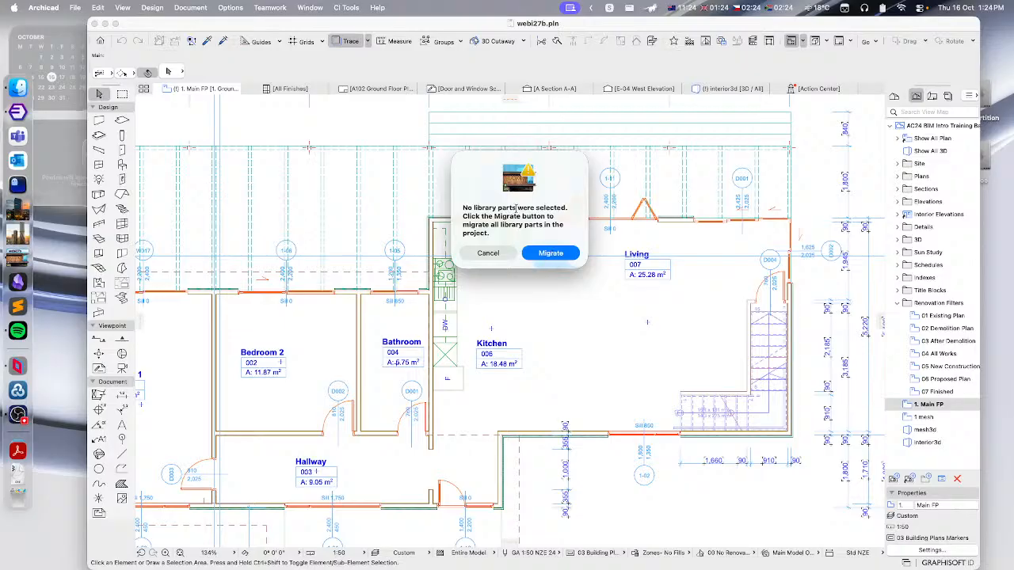
pyautogui.click(544, 255)
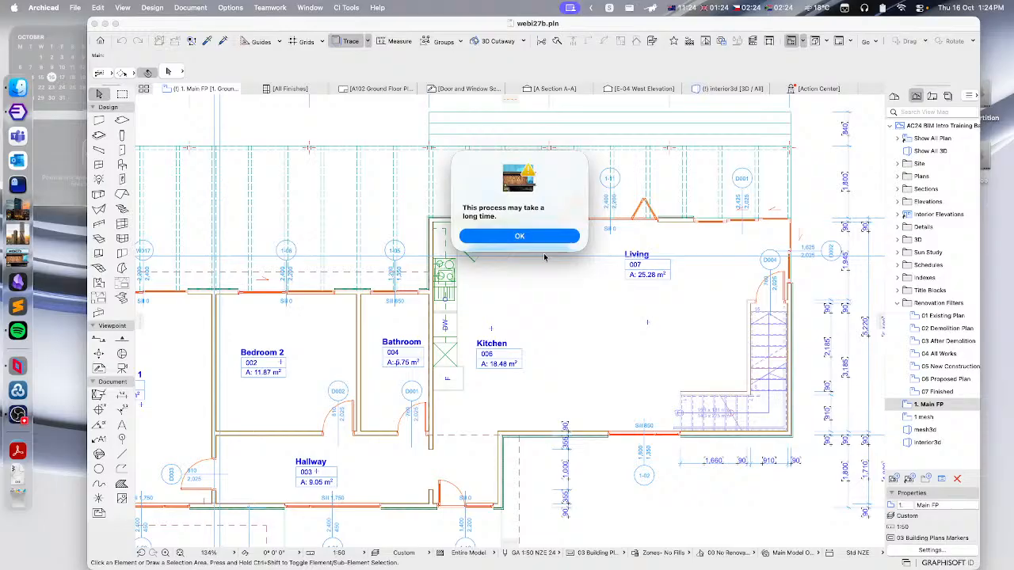
pyautogui.click(503, 235)
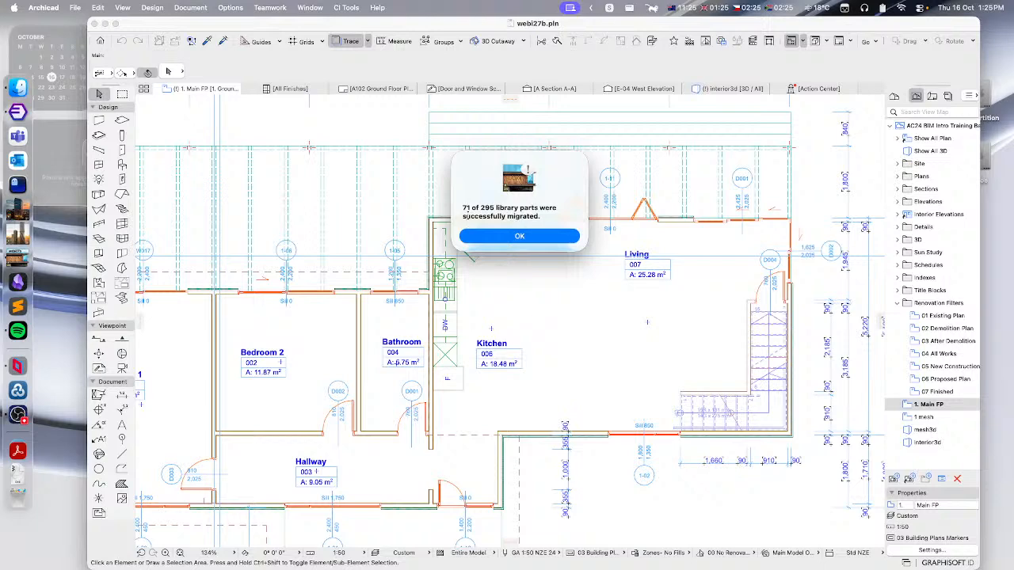
pyautogui.click(497, 239)
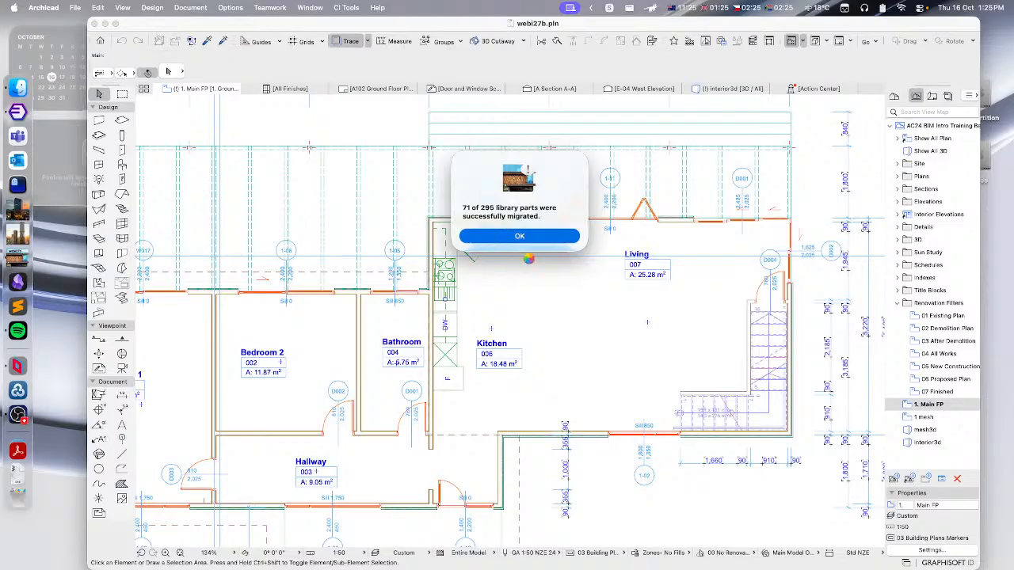
# - Select the kitchen layout again and check which library folder its part now loads from, then cancel
pyautogui.scroll(4, 461, 265)
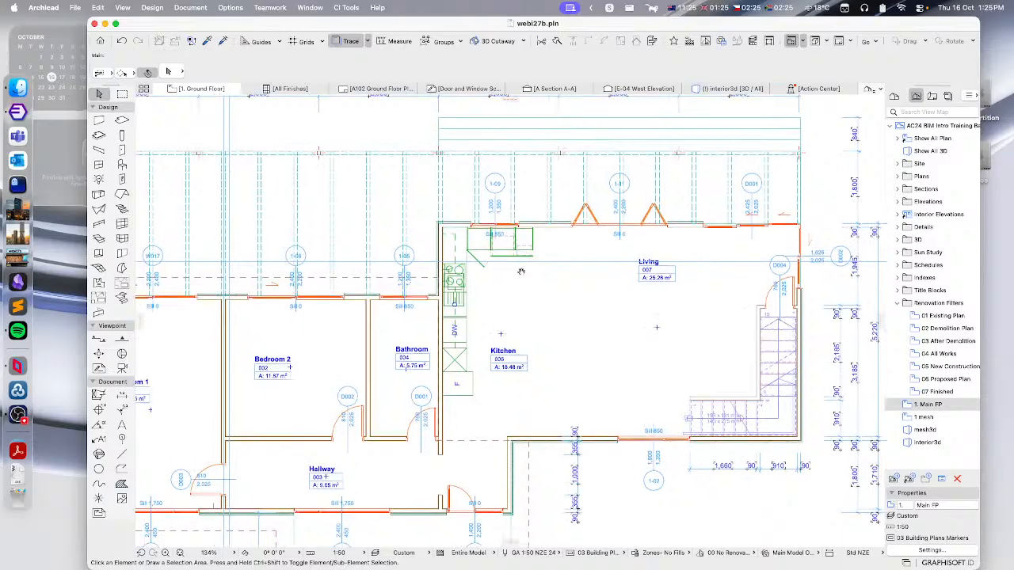
pyautogui.click(462, 264)
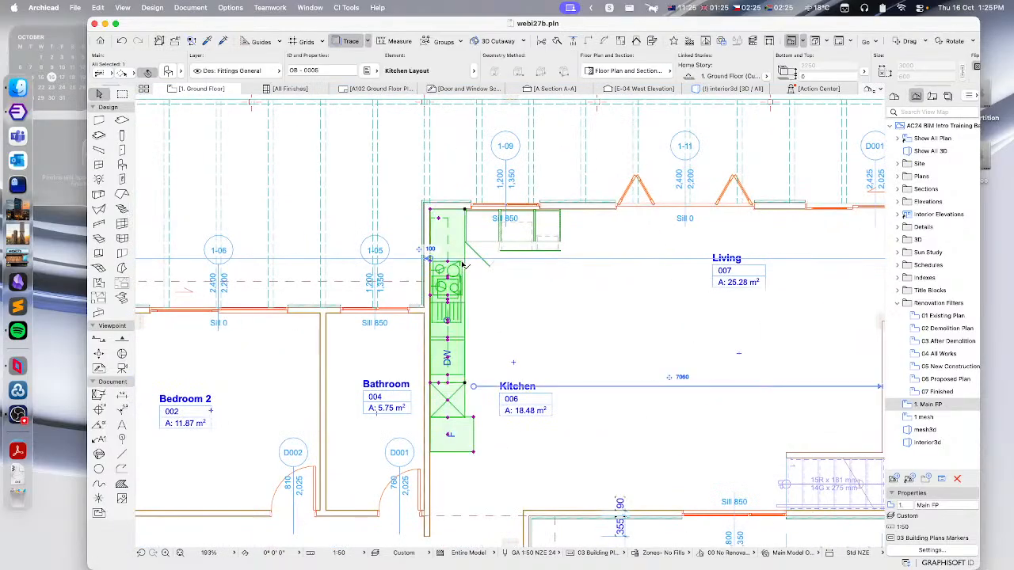
pyautogui.click(167, 70)
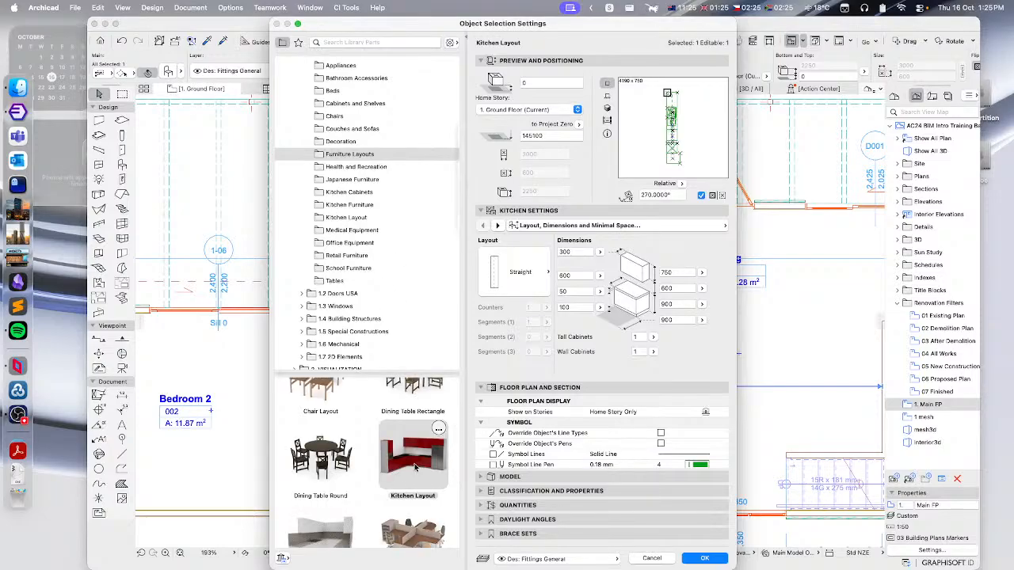
pyautogui.scroll(5, 447, 192)
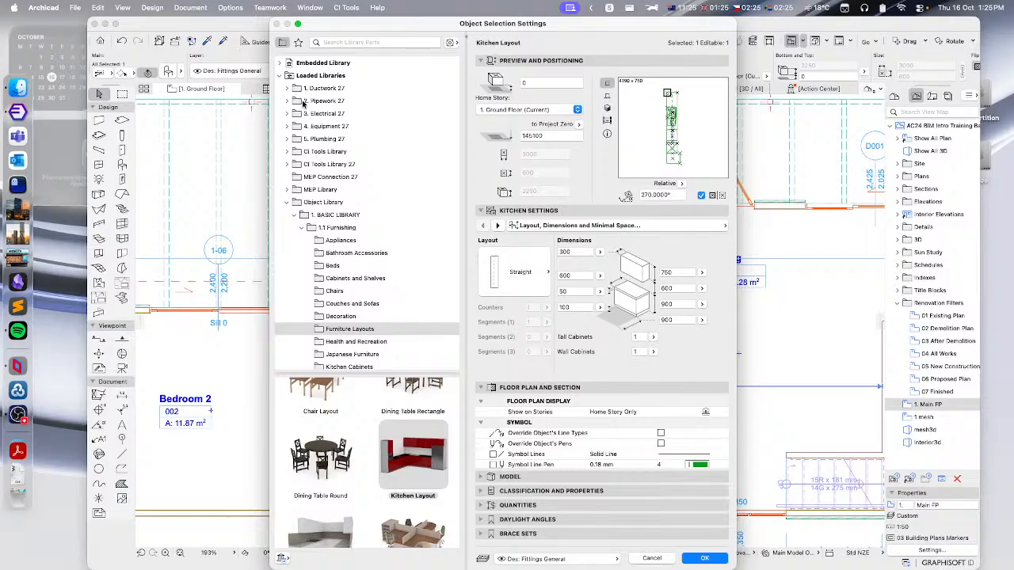
pyautogui.click(286, 203)
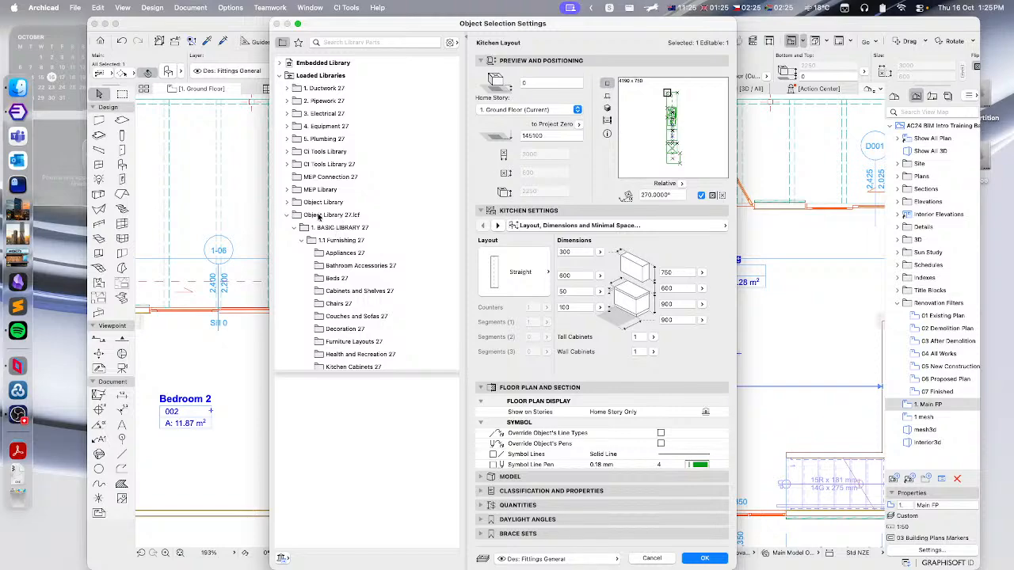
pyautogui.click(652, 559)
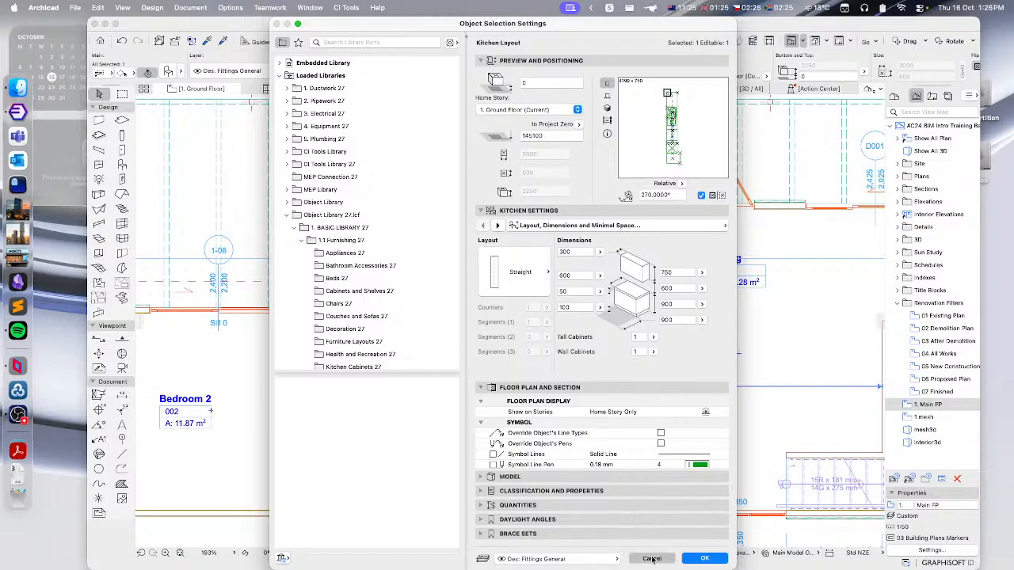
# - In the 3D view, open the Library Manager and remove Archicad Library 27, Archicad Migration Libraries and MEP Library 27
pyautogui.scroll(-5, 482, 307)
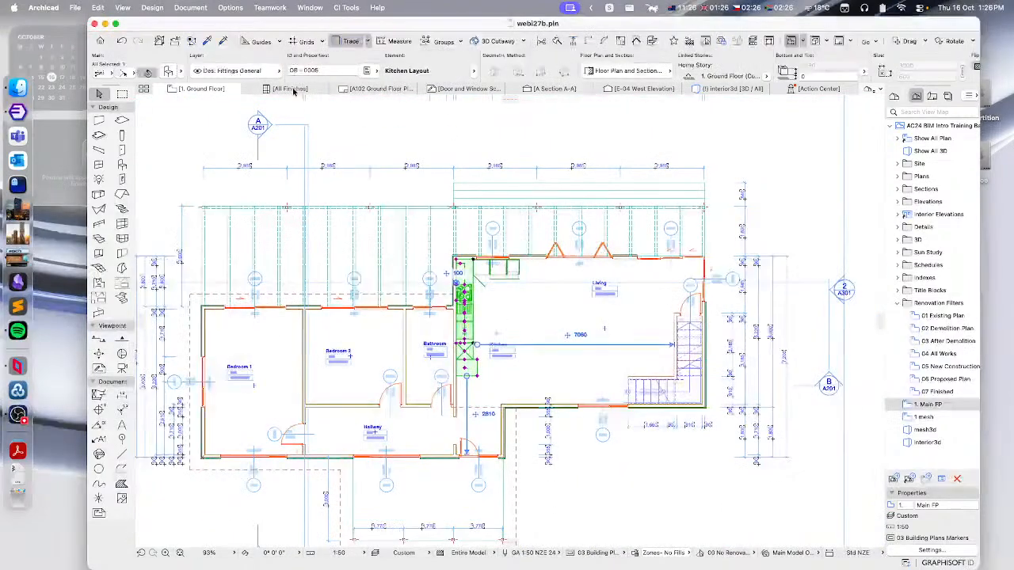
pyautogui.click(719, 90)
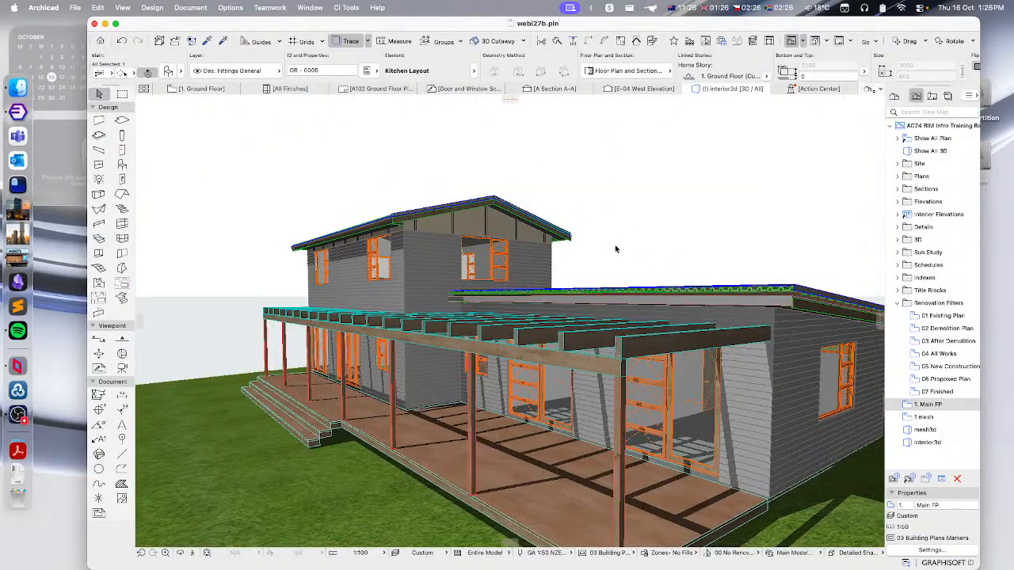
pyautogui.keyDown('shift'); pyautogui.moveTo(616, 257); pyautogui.dragTo(641, 302, button='middle'); pyautogui.keyUp('shift')
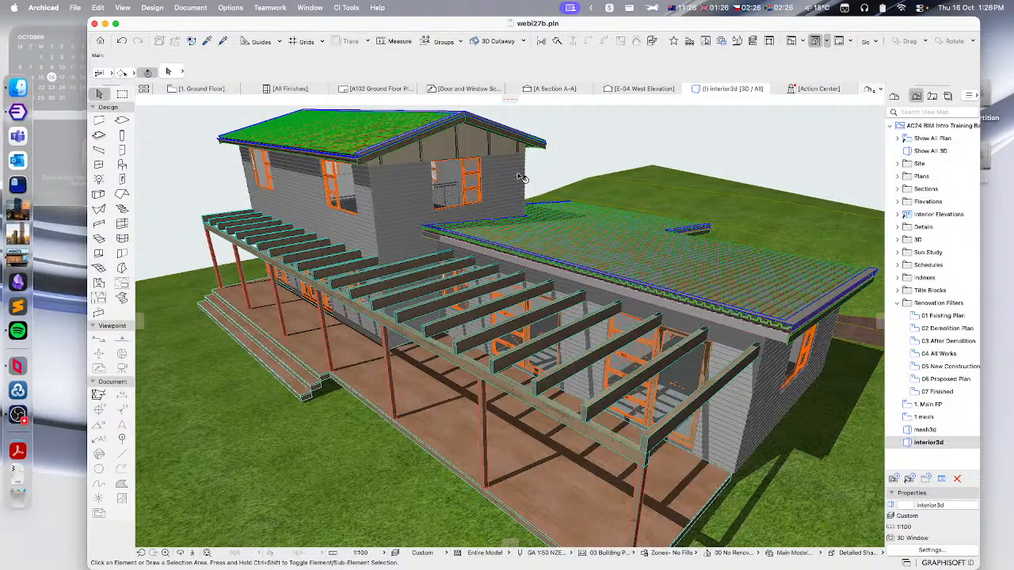
pyautogui.click(75, 9)
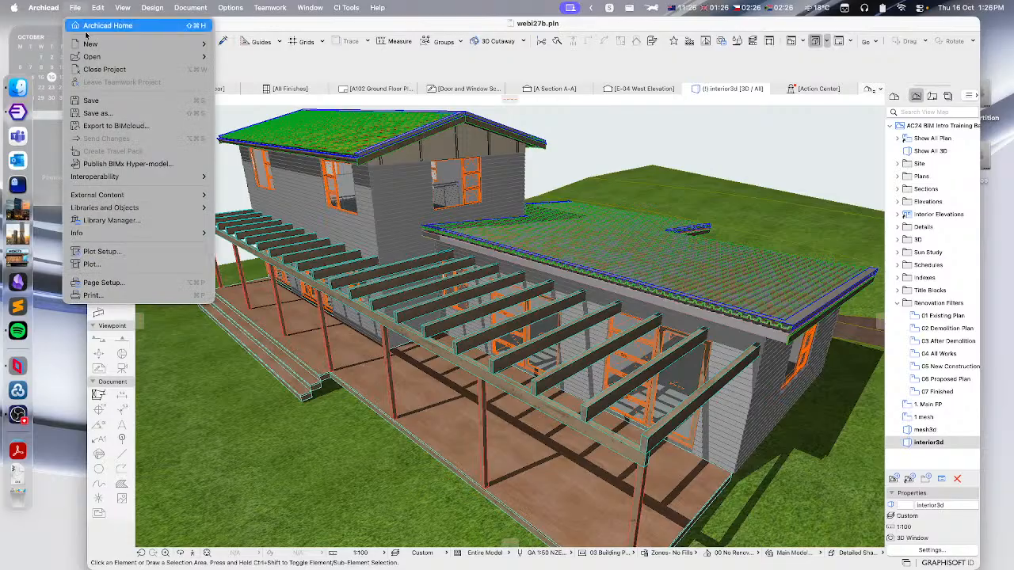
pyautogui.click(117, 223)
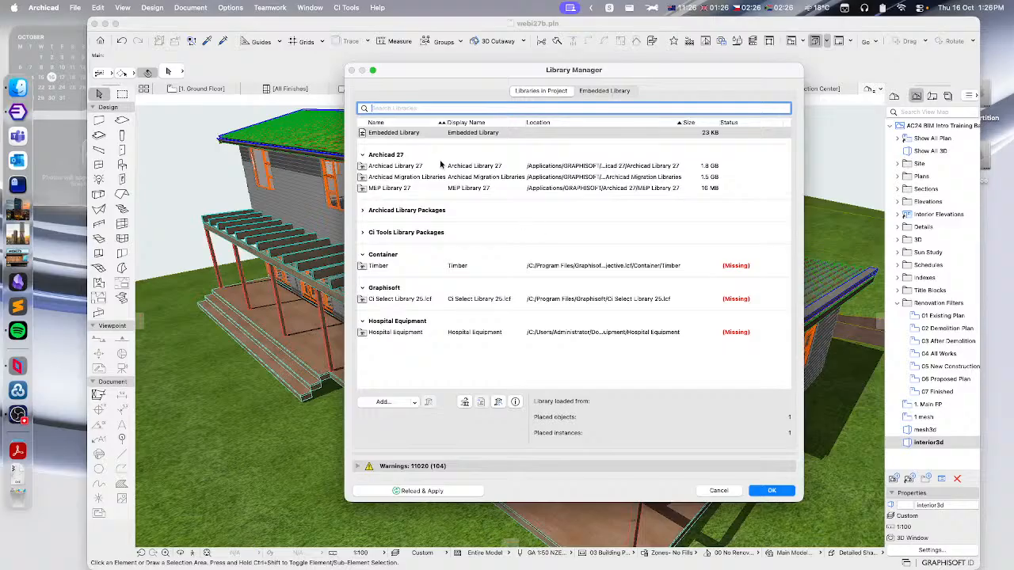
pyautogui.click(398, 167)
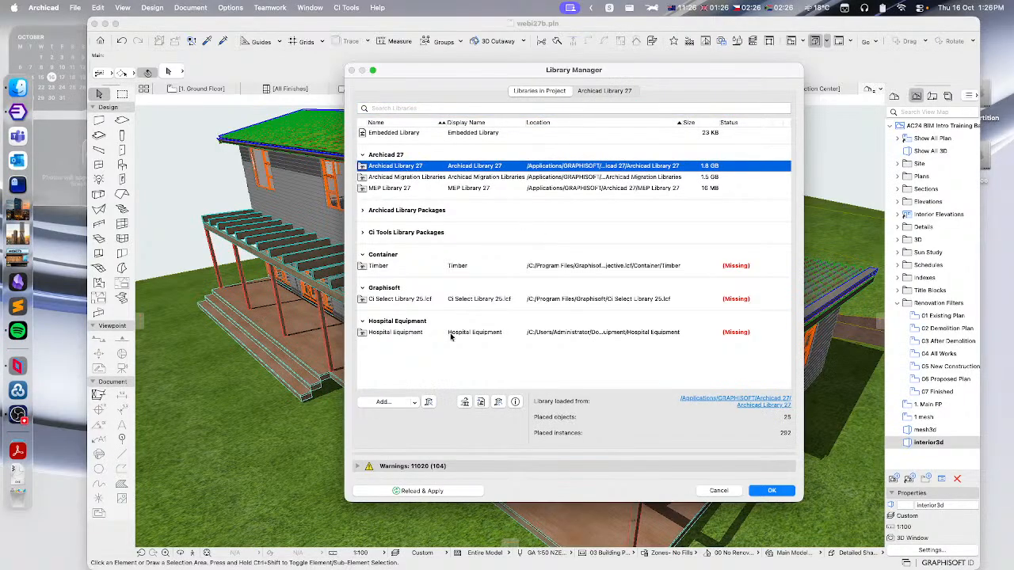
pyautogui.click(428, 402)
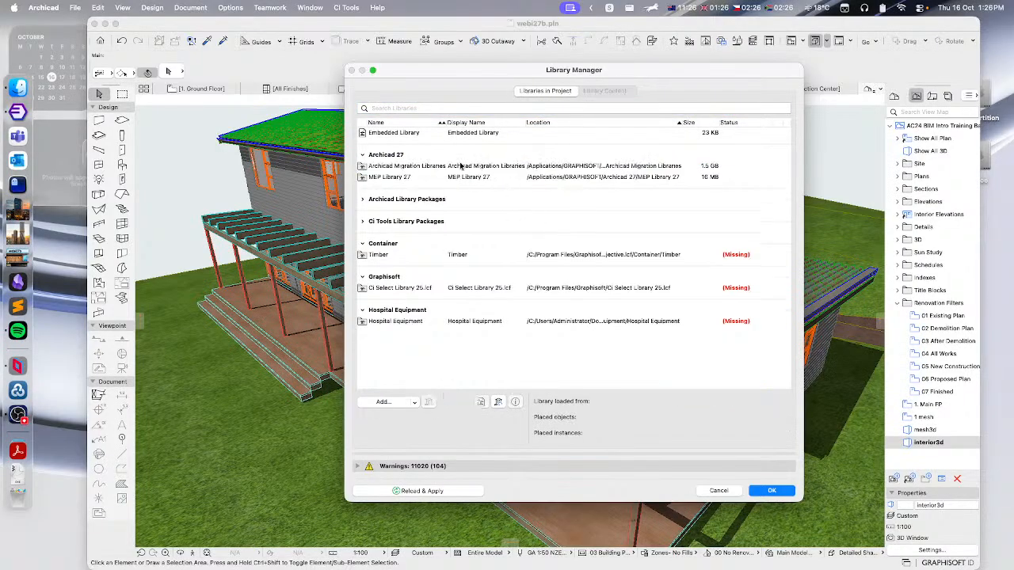
pyautogui.click(415, 167)
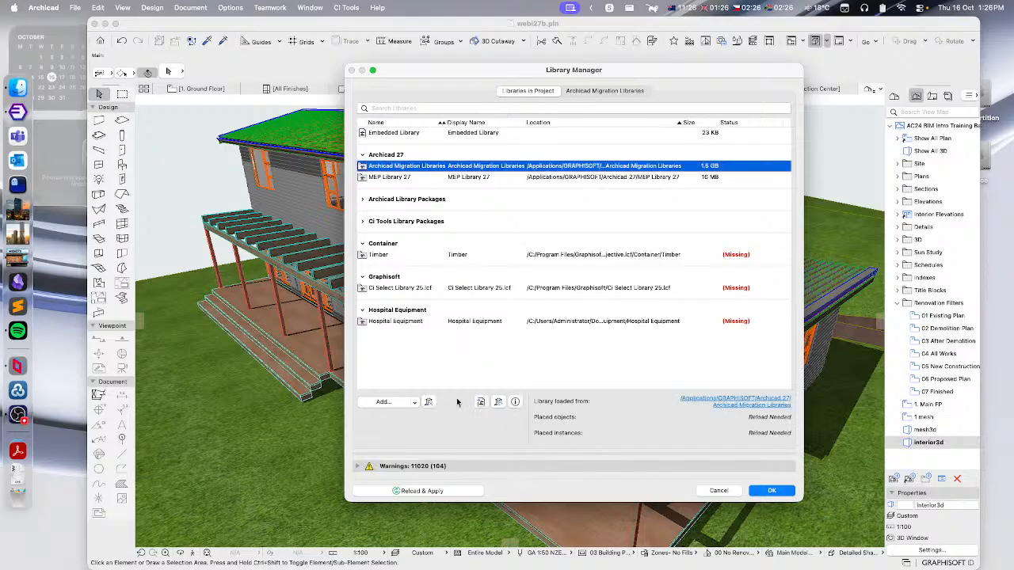
pyautogui.click(428, 403)
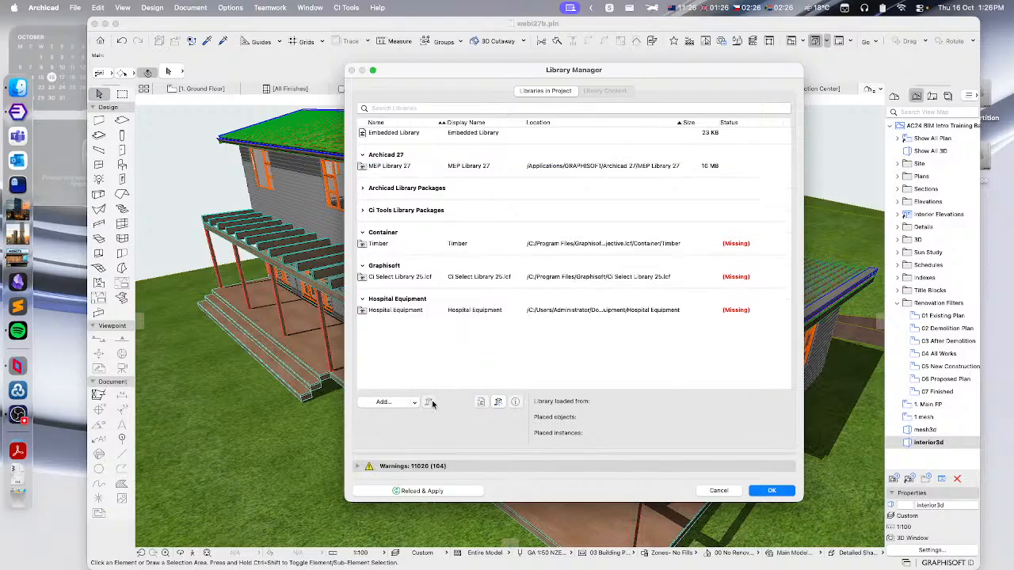
pyautogui.click(383, 168)
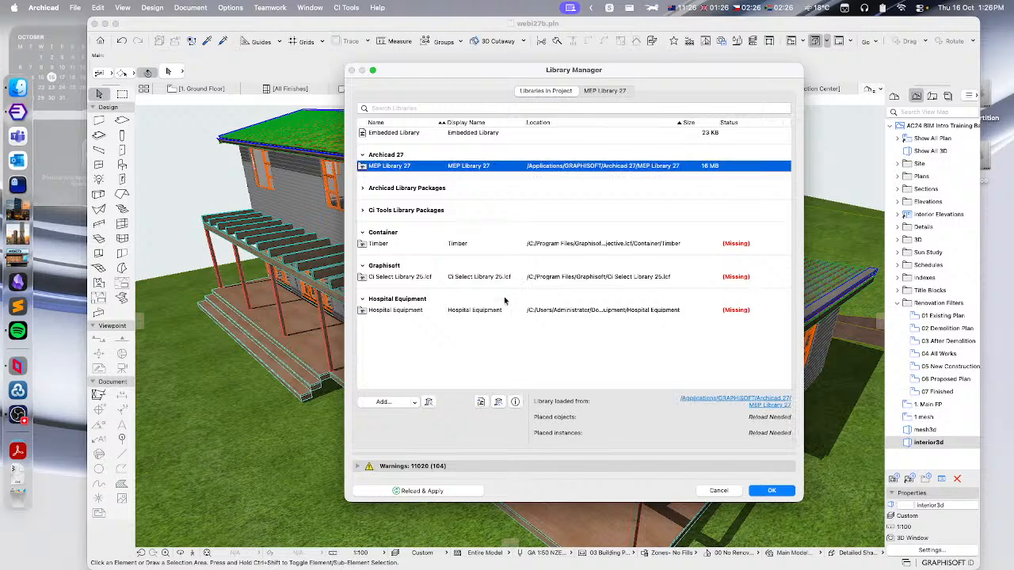
pyautogui.click(429, 402)
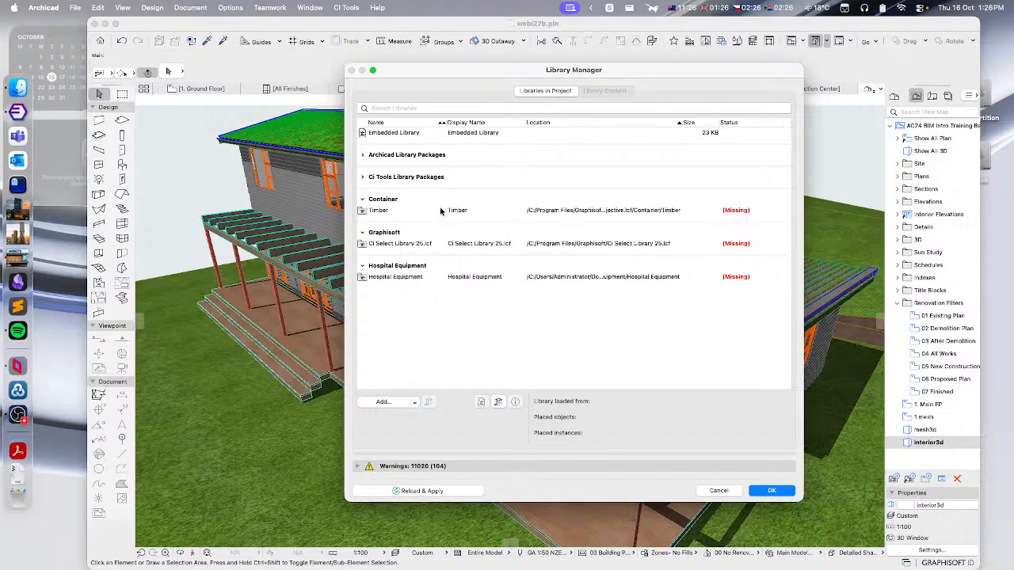
# - Expand and collapse the Archicad and CI Tools library package groups, then confirm the Library Manager
pyautogui.click(361, 155)
pyautogui.click(361, 155)
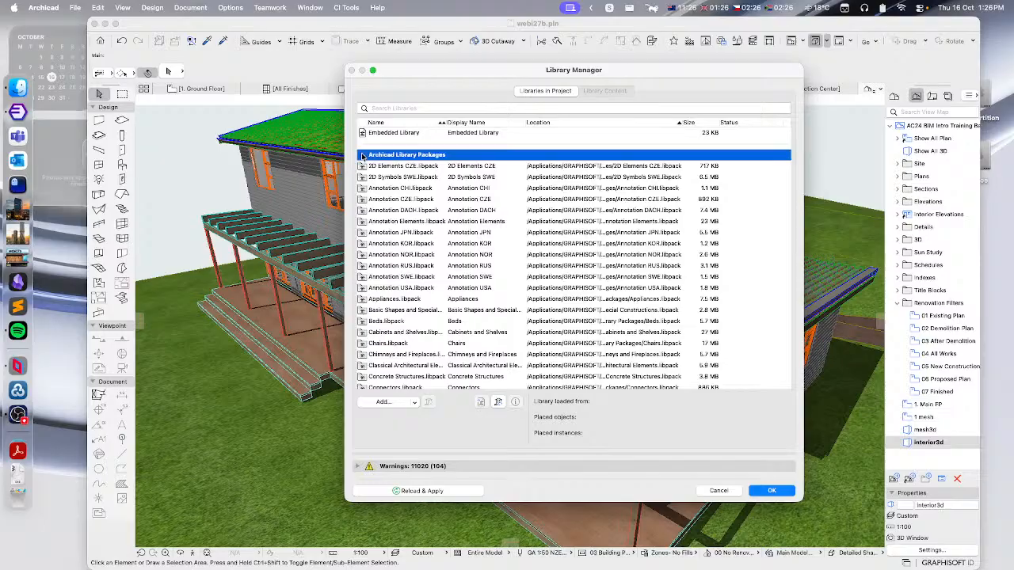
pyautogui.click(362, 177)
pyautogui.click(362, 177)
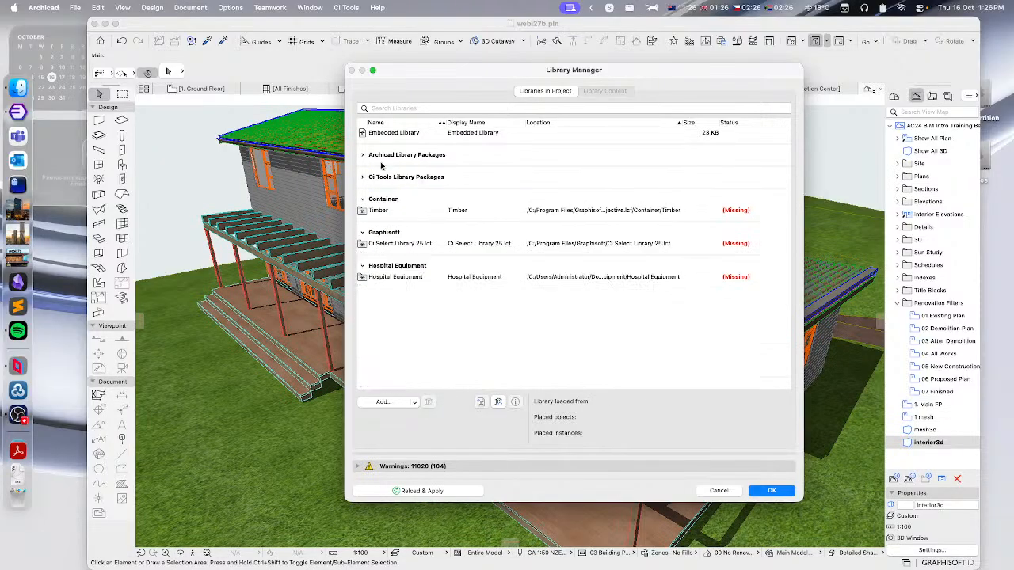
pyautogui.click(777, 489)
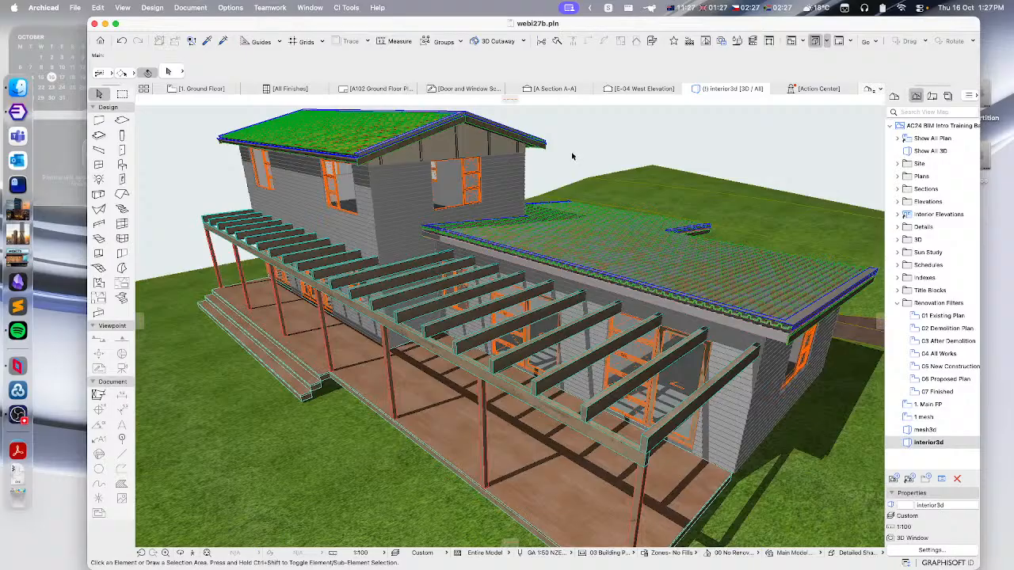
# - Reopen the Library Manager to check the remaining libraries, then cancel it
pyautogui.click(83, 15)
pyautogui.click(105, 224)
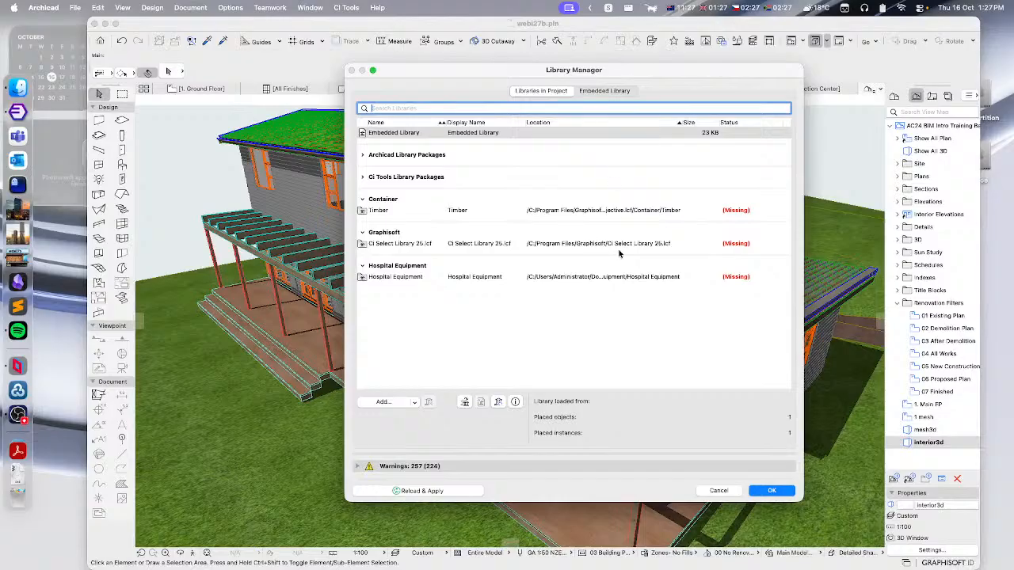
pyautogui.moveTo(610, 76); pyautogui.dragTo(528, 61)
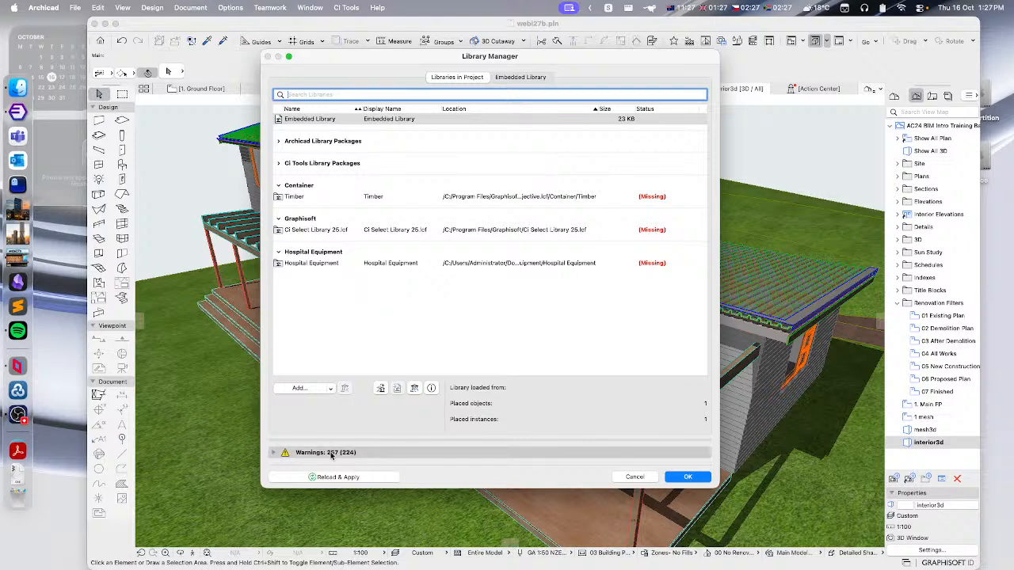
pyautogui.click(634, 478)
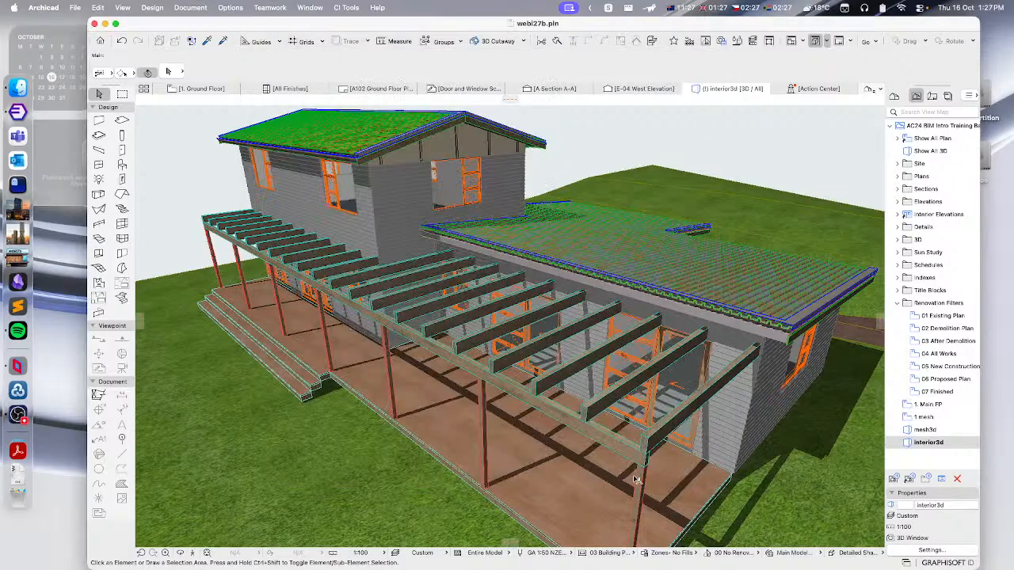
# - Switch to the 1. Ground Floor plan and deselect the kitchen layout to review the plan
pyautogui.click(206, 90)
pyautogui.scroll(-5, 480, 306)
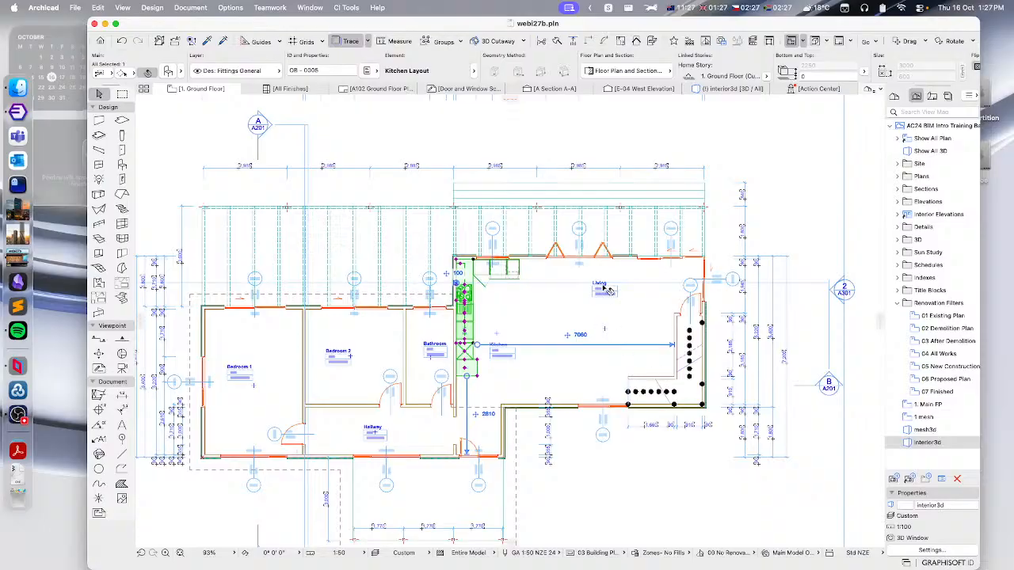
pyautogui.click(779, 202)
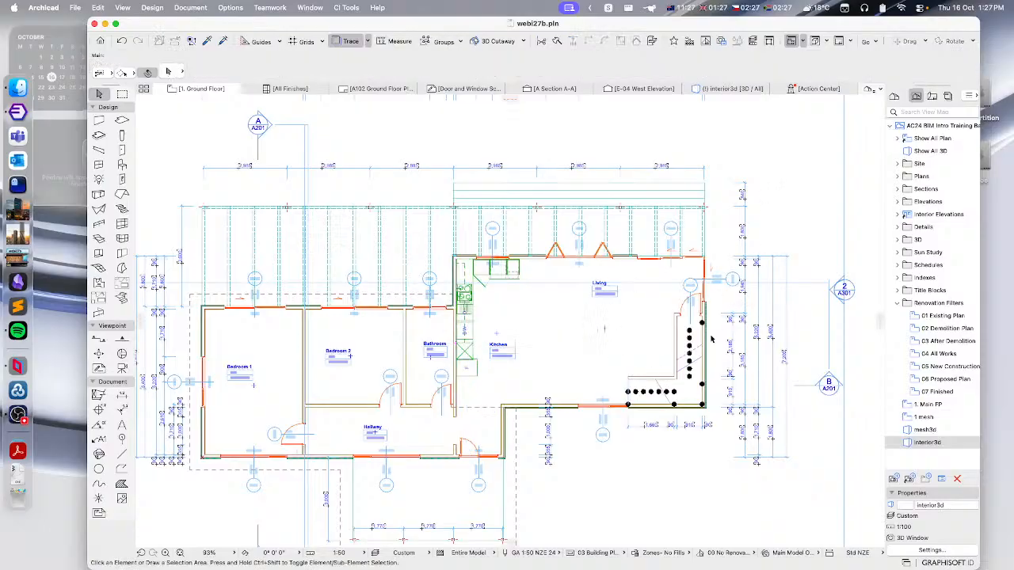
# - Select the L-shaped stair on the ground floor plan, open its settings, and set the flight structure to Open Stringer
pyautogui.scroll(6, 711, 374)
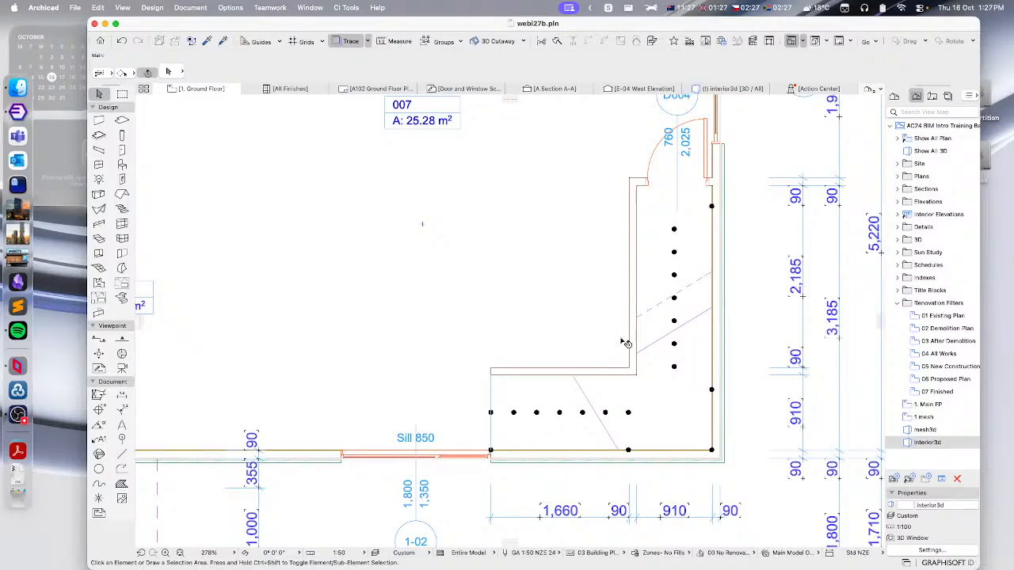
pyautogui.scroll(1, 625, 342)
pyautogui.click(676, 367)
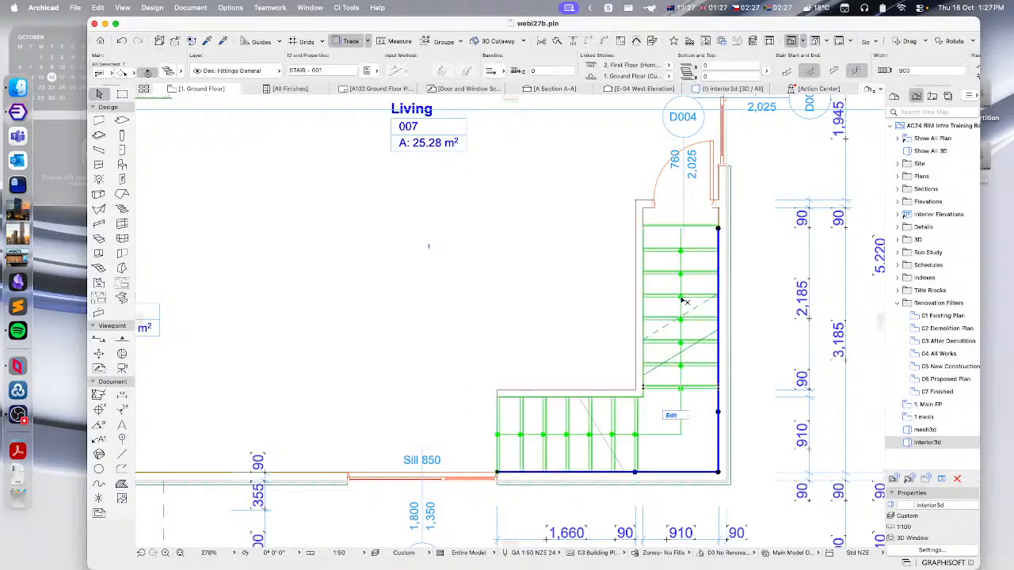
pyautogui.click(150, 72)
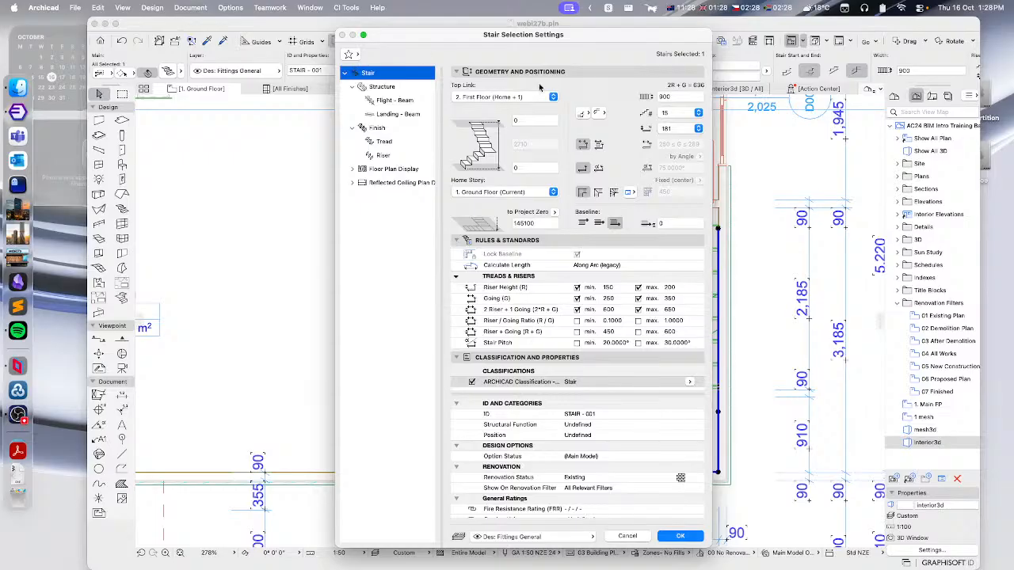
pyautogui.moveTo(557, 36); pyautogui.dragTo(397, 25)
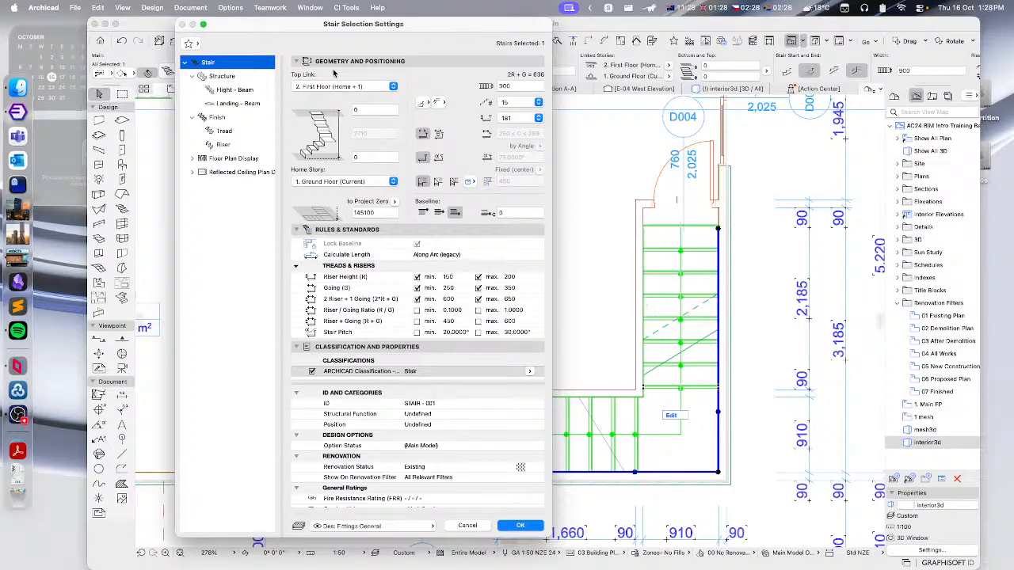
pyautogui.click(222, 77)
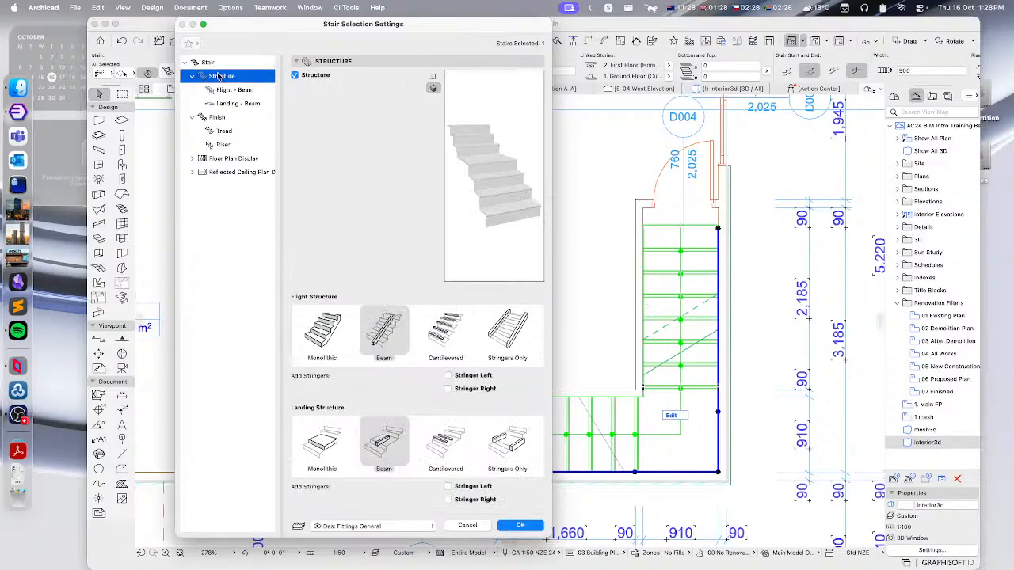
pyautogui.click(224, 90)
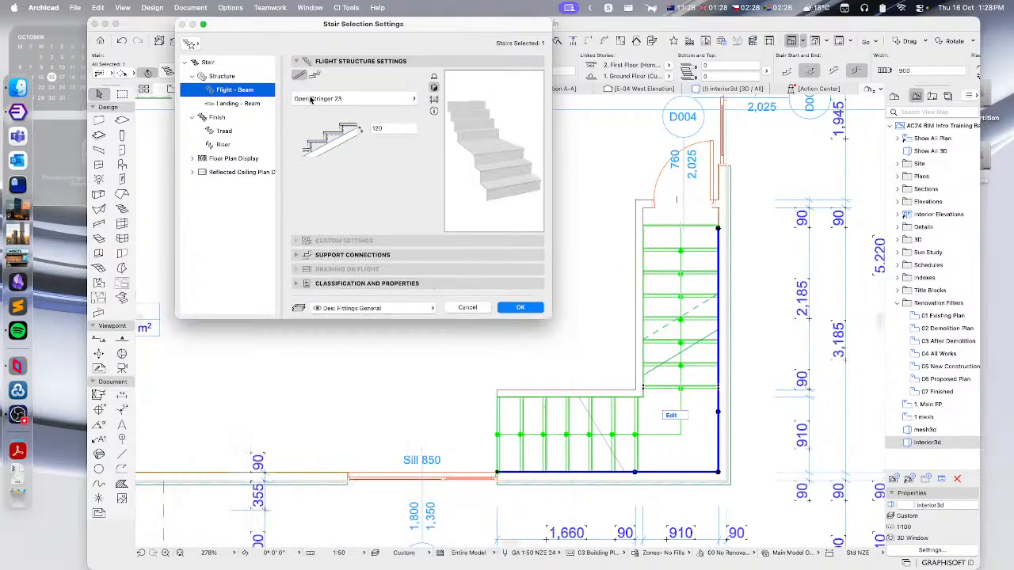
pyautogui.moveTo(369, 26); pyautogui.dragTo(465, 52)
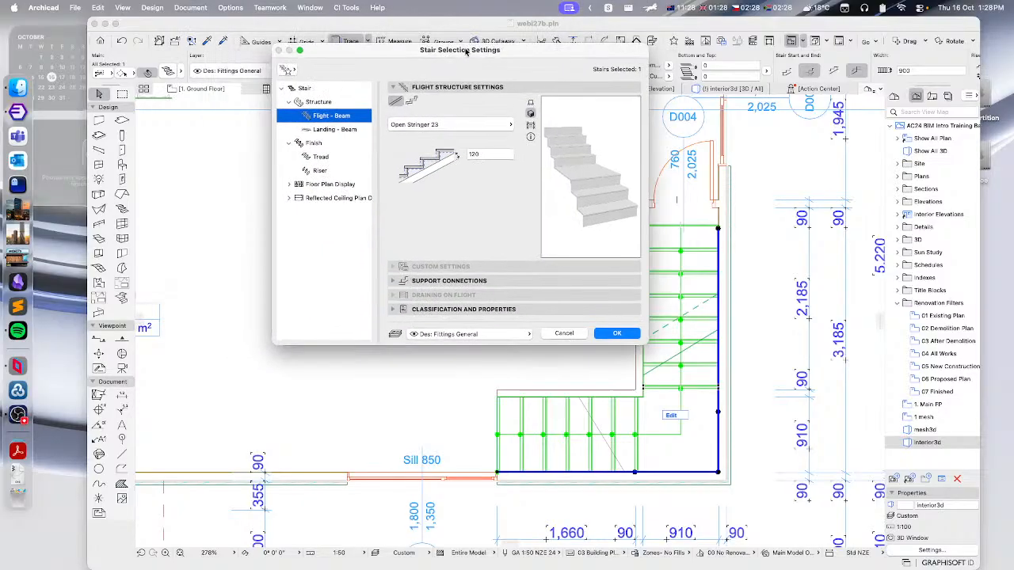
pyautogui.click(442, 127)
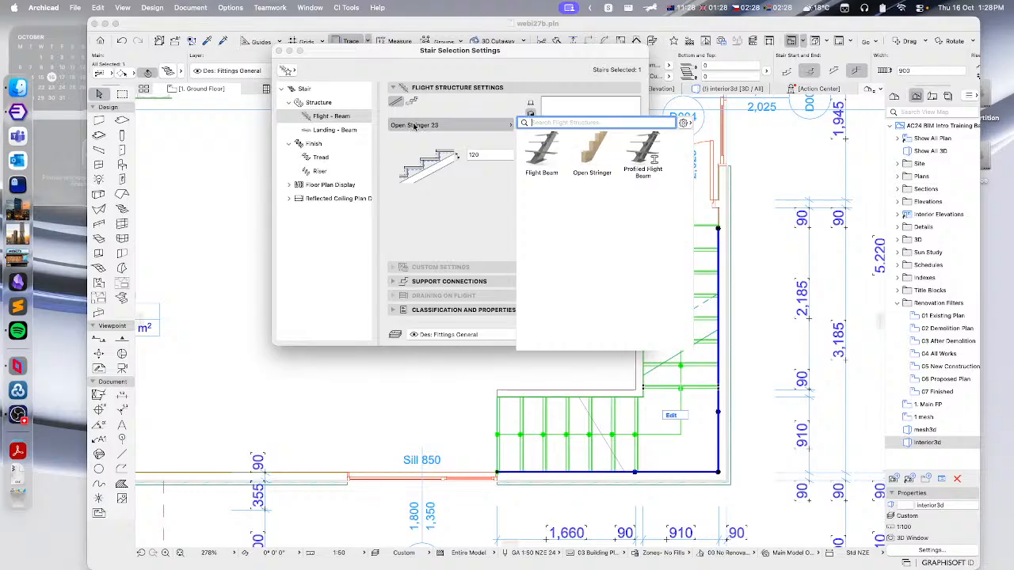
pyautogui.click(594, 148)
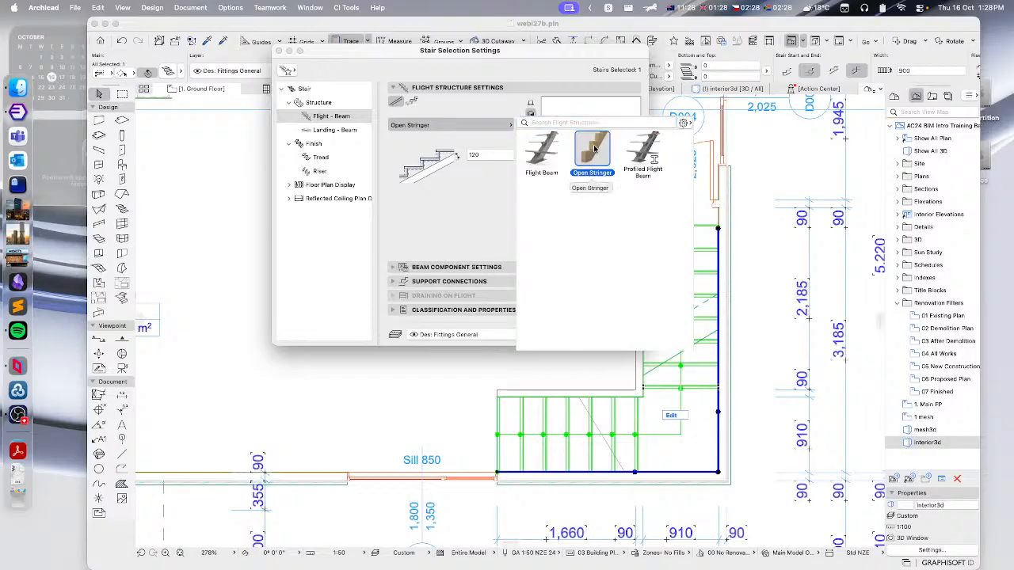
# - Set the stair's landing structure to Landing Beam
pyautogui.click(325, 129)
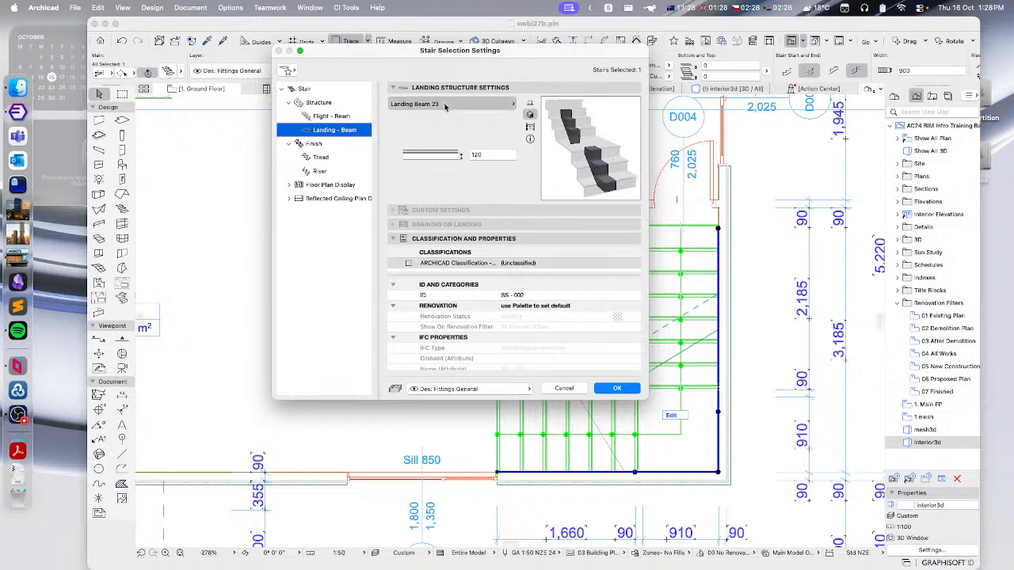
pyautogui.click(445, 105)
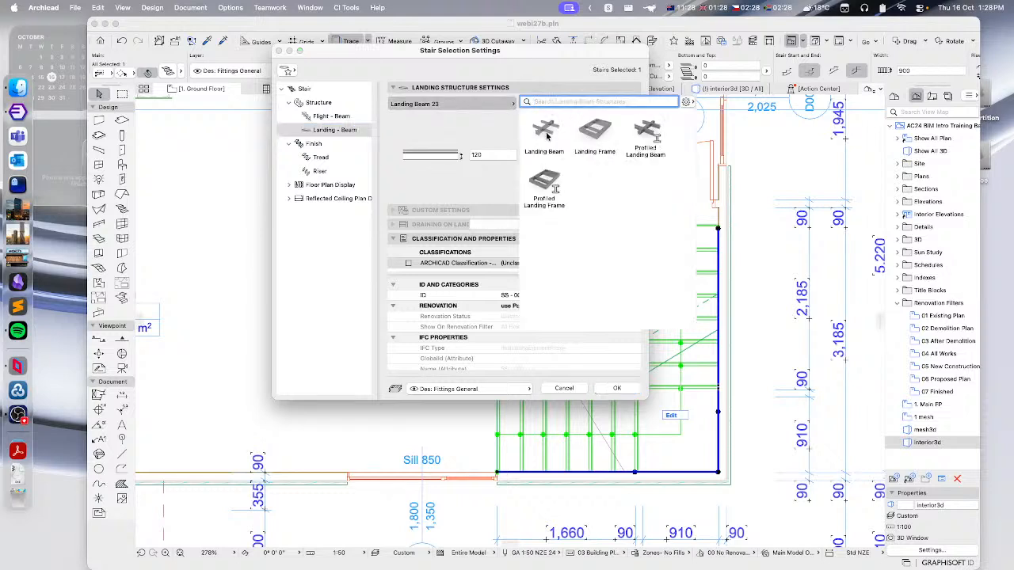
pyautogui.click(544, 131)
# - Replace the stair's finish components, setting the tread to Tread and the riser to Riser
pyautogui.click(312, 143)
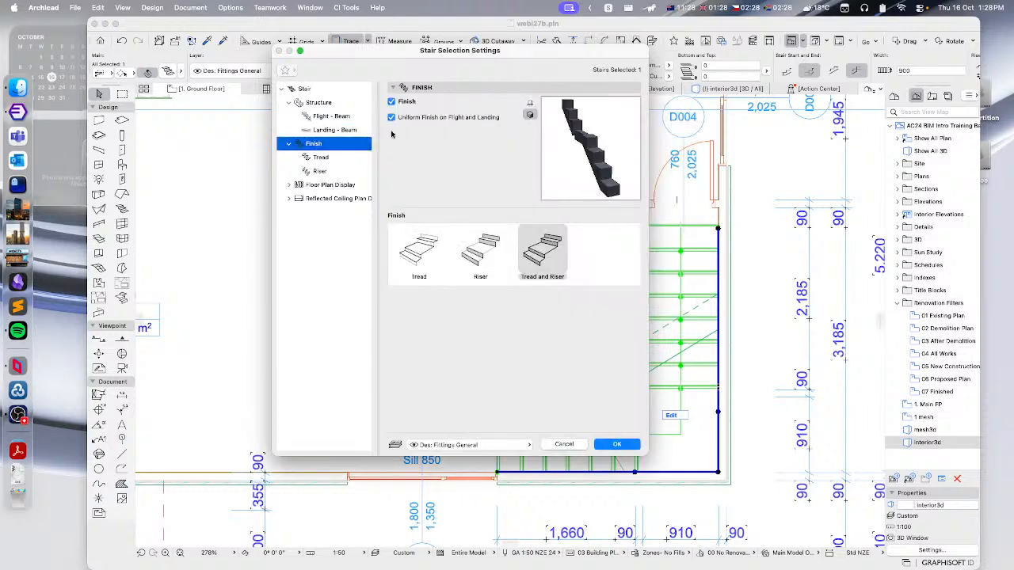
pyautogui.click(320, 156)
pyautogui.click(437, 103)
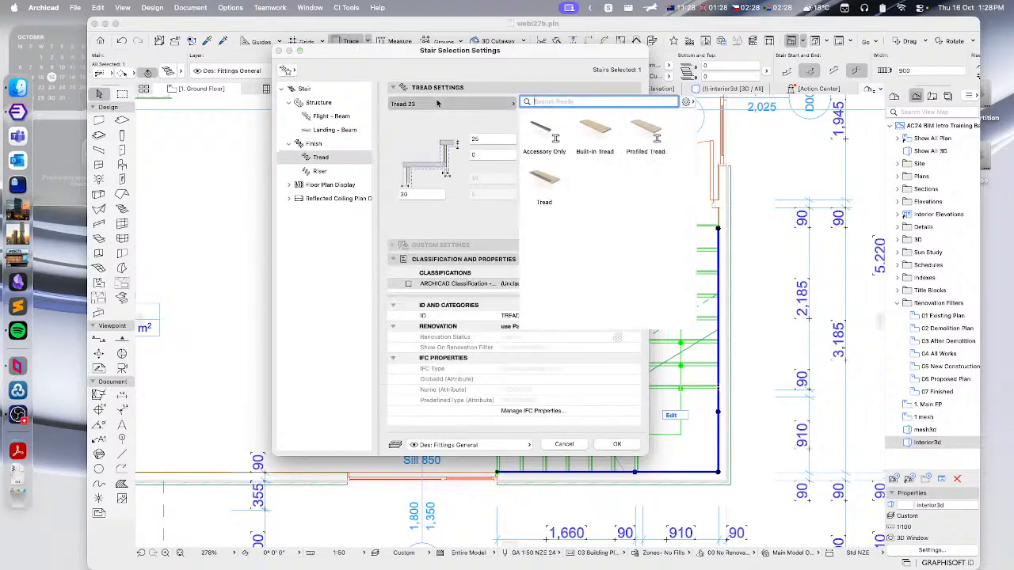
pyautogui.click(544, 179)
pyautogui.click(342, 162)
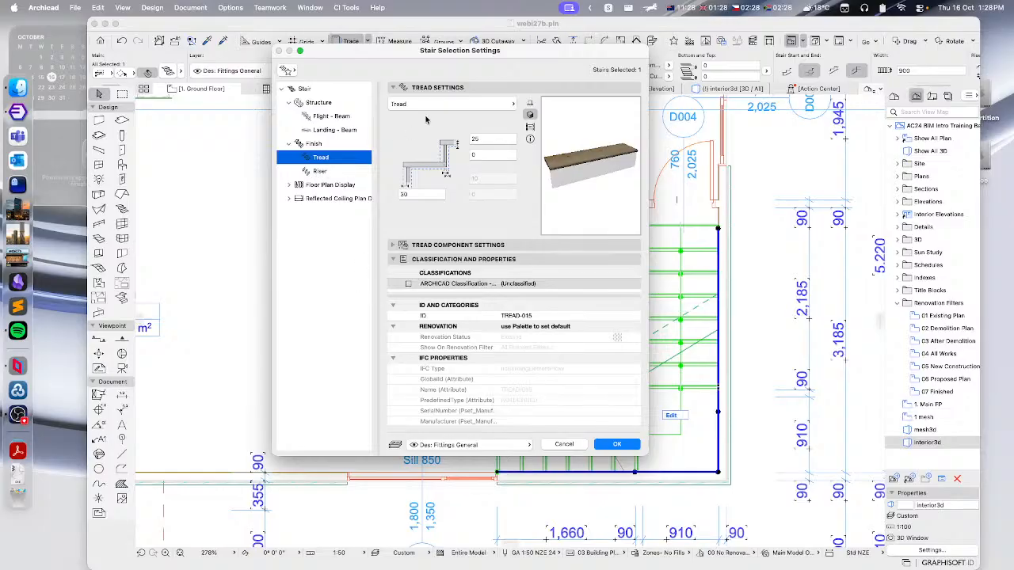
pyautogui.click(320, 171)
pyautogui.click(437, 103)
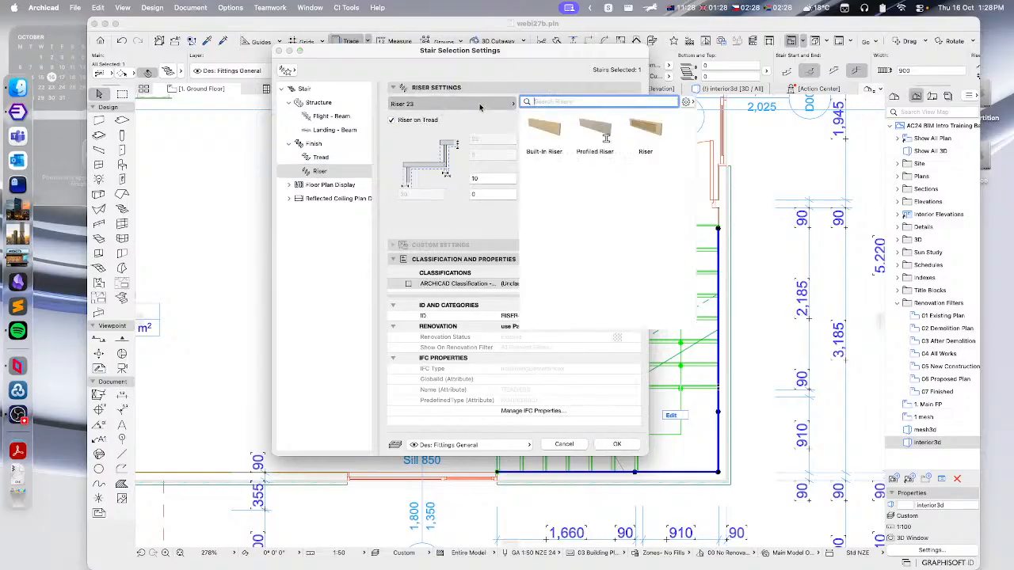
pyautogui.click(646, 131)
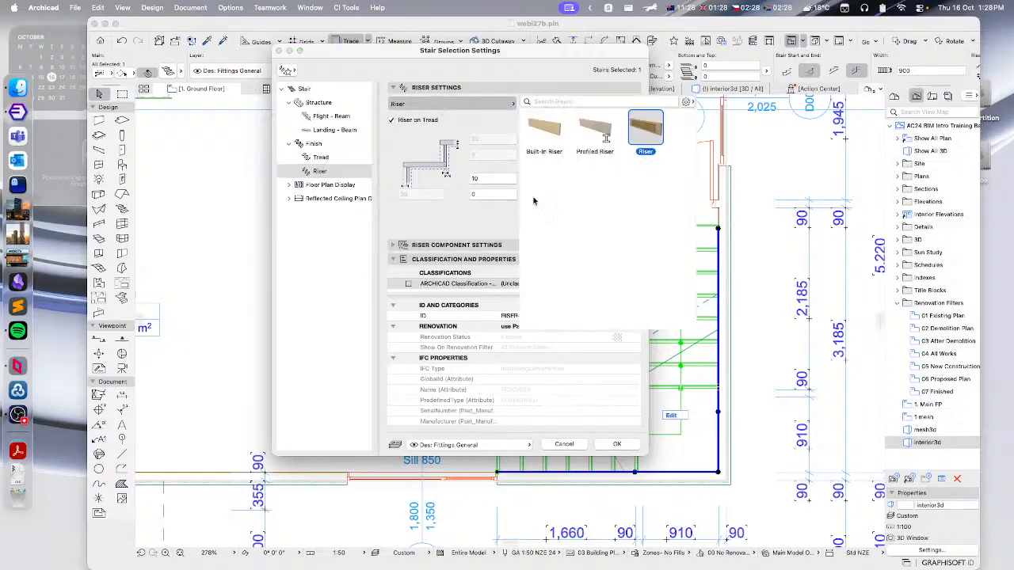
# - Set the stair's floor plan grid and structure display to Stair Grid
pyautogui.click(290, 185)
pyautogui.click(321, 198)
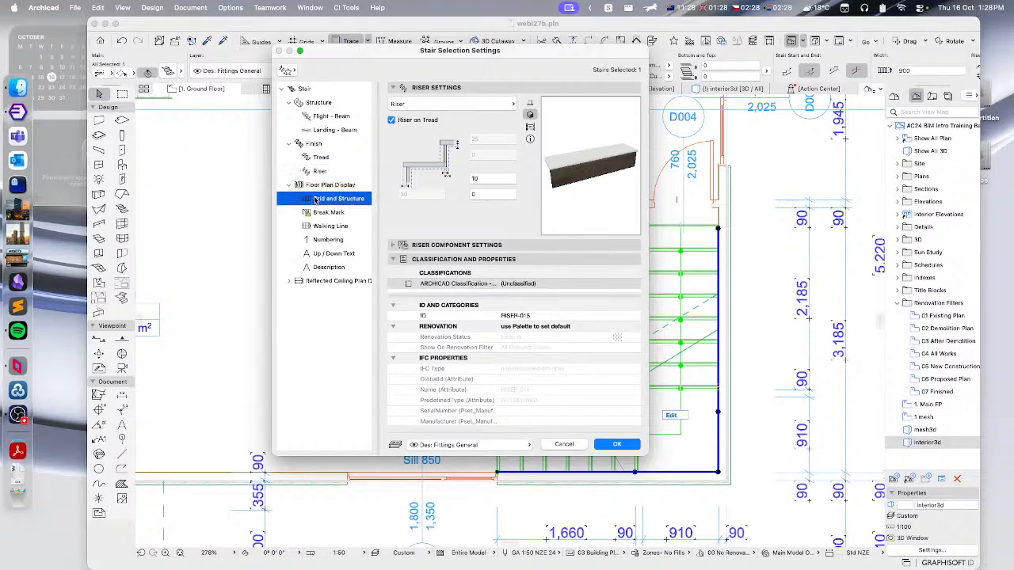
pyautogui.click(321, 185)
pyautogui.click(327, 200)
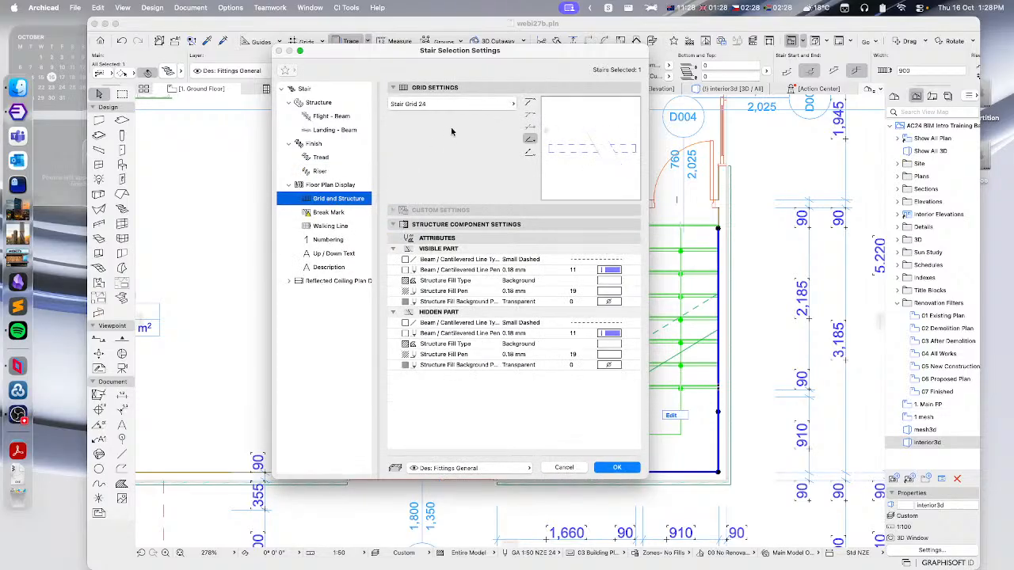
pyautogui.click(459, 107)
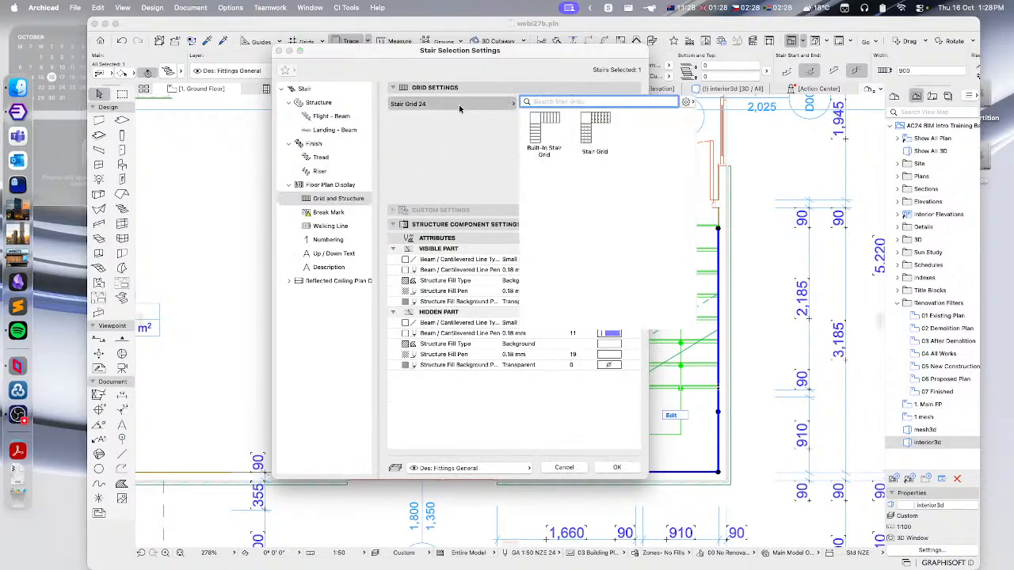
pyautogui.click(599, 124)
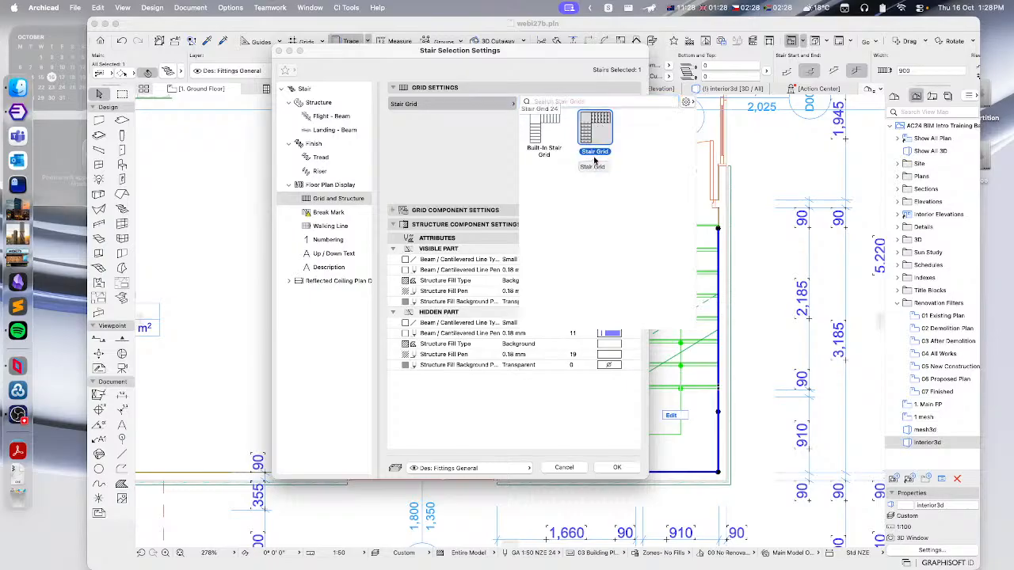
# - Set the stair's floor plan walking line to Walking Line
pyautogui.click(338, 213)
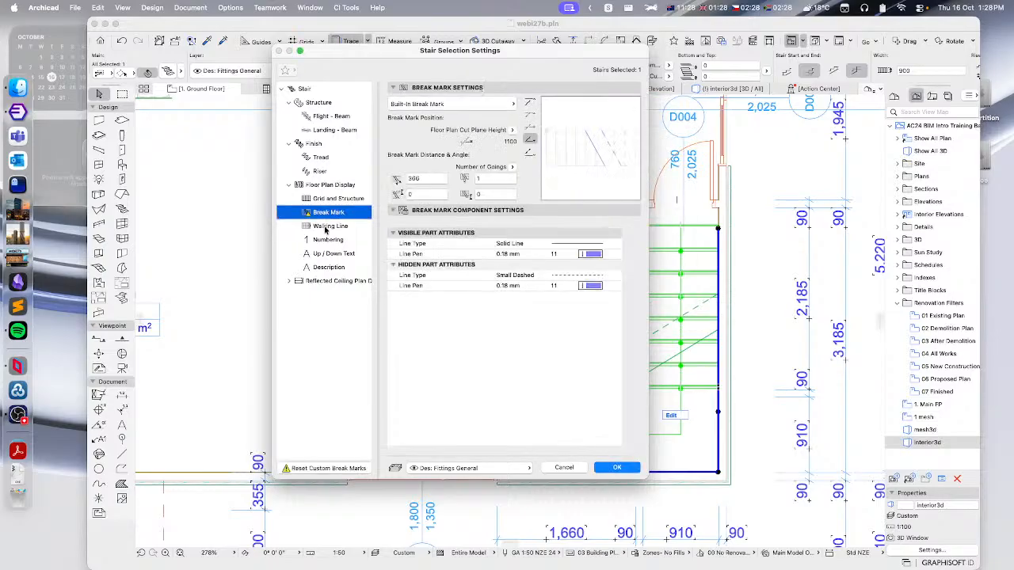
pyautogui.click(333, 229)
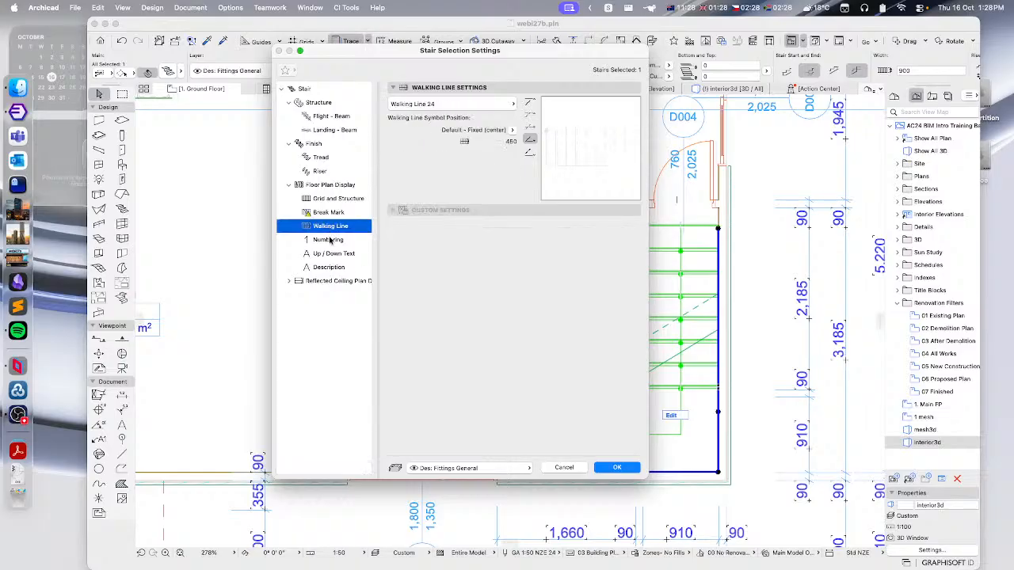
pyautogui.click(420, 105)
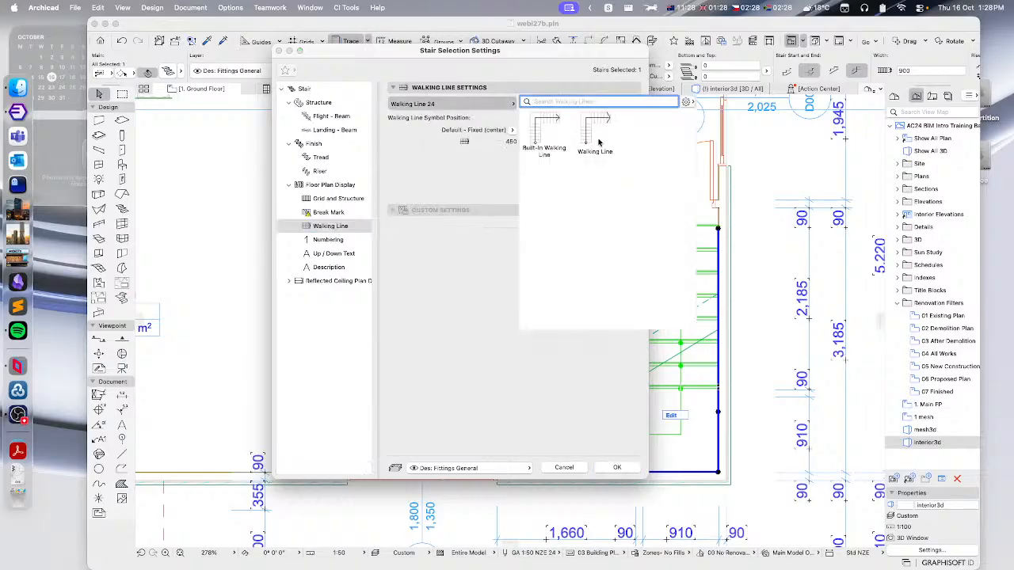
pyautogui.click(473, 271)
# - Set the floor plan numbering to Numbering and the up/down text to Up-Down Text
pyautogui.click(326, 241)
pyautogui.click(419, 104)
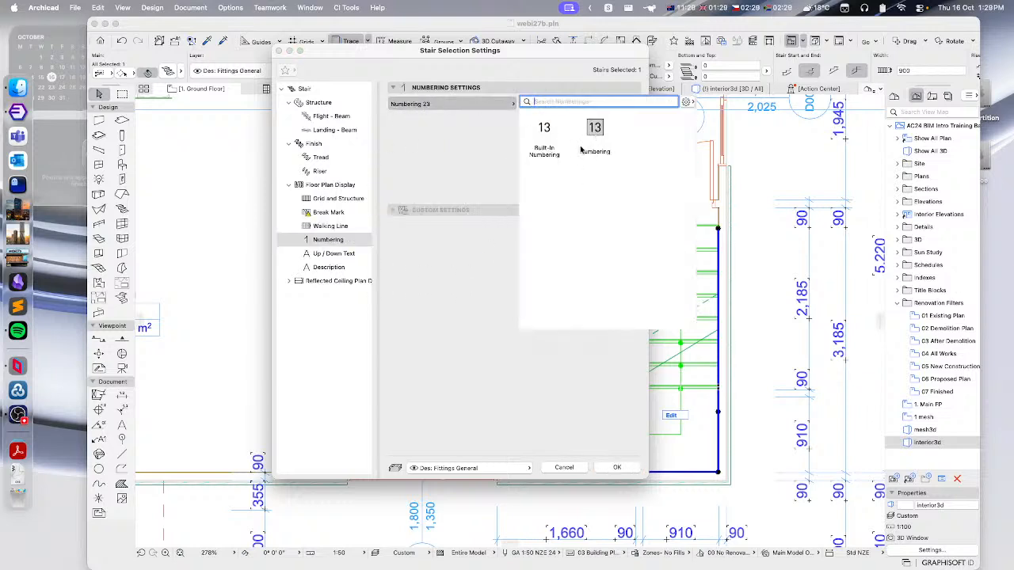
pyautogui.click(463, 277)
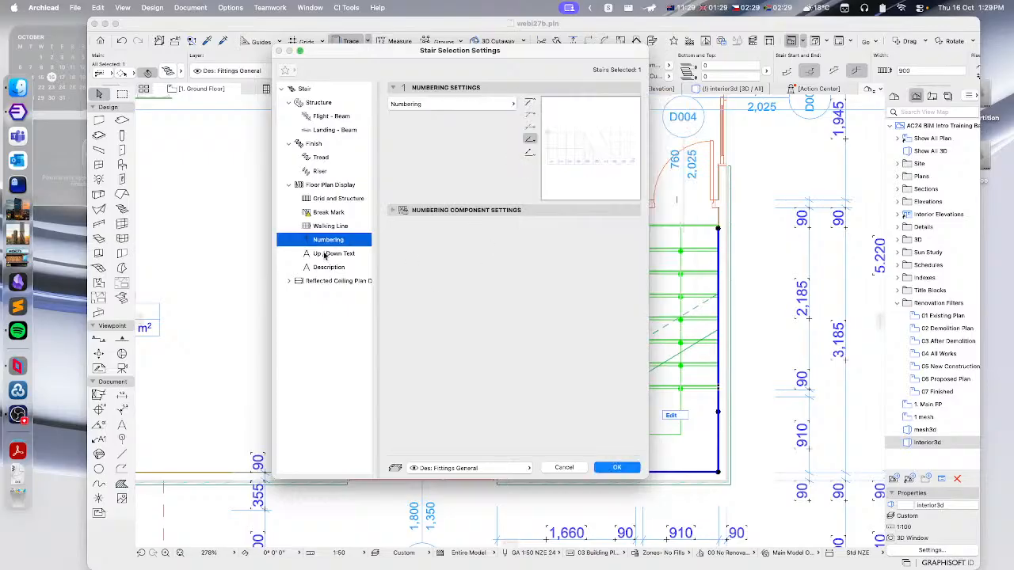
pyautogui.click(324, 254)
pyautogui.click(443, 104)
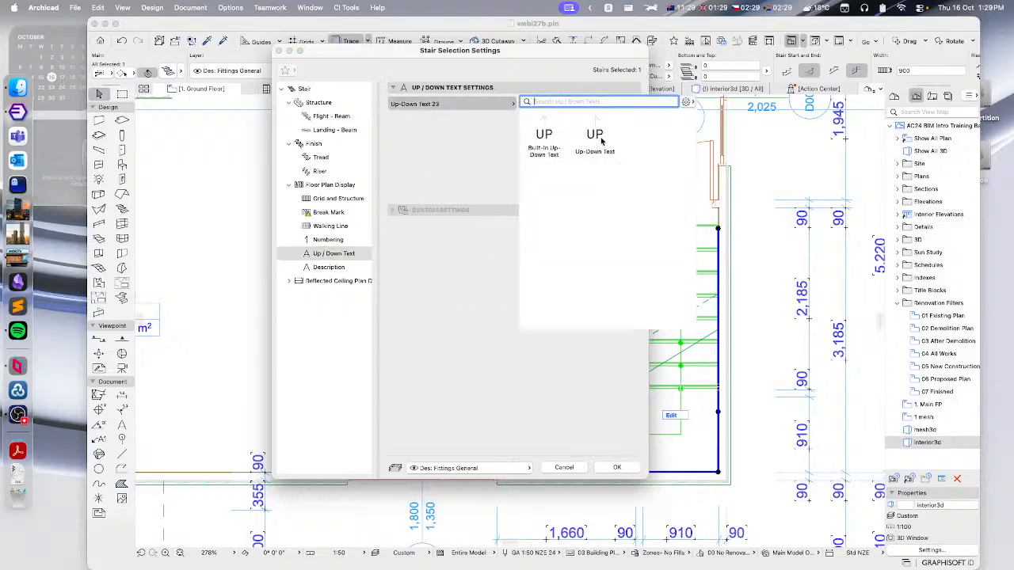
pyautogui.click(594, 140)
pyautogui.click(455, 286)
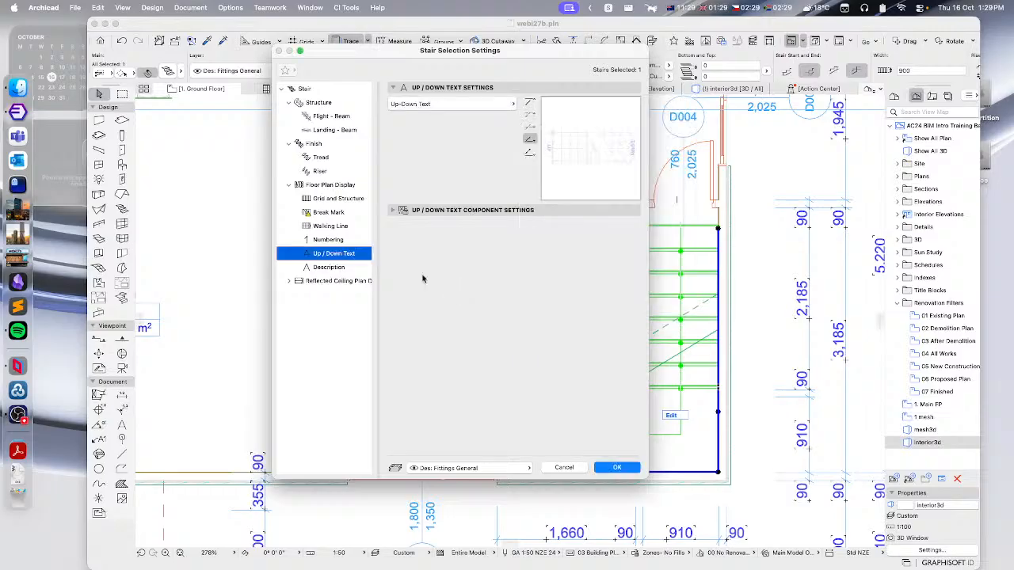
# - Set the stair's floor plan description to Stair Description
pyautogui.click(323, 268)
pyautogui.click(447, 105)
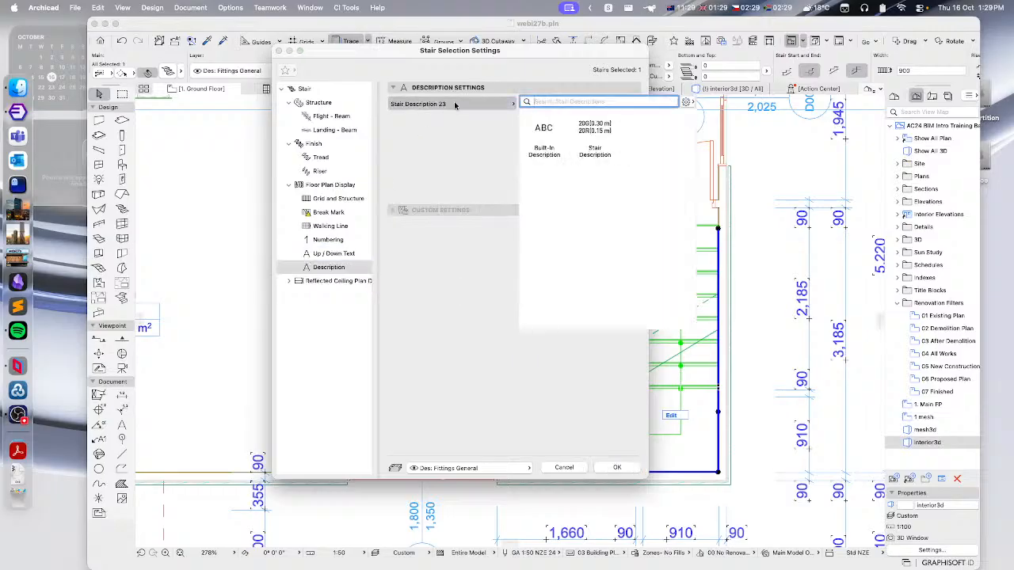
pyautogui.click(596, 146)
# - In the reflected ceiling plan display, set the walking line to Walking Line and the description to Stair Description
pyautogui.click(289, 282)
pyautogui.click(325, 297)
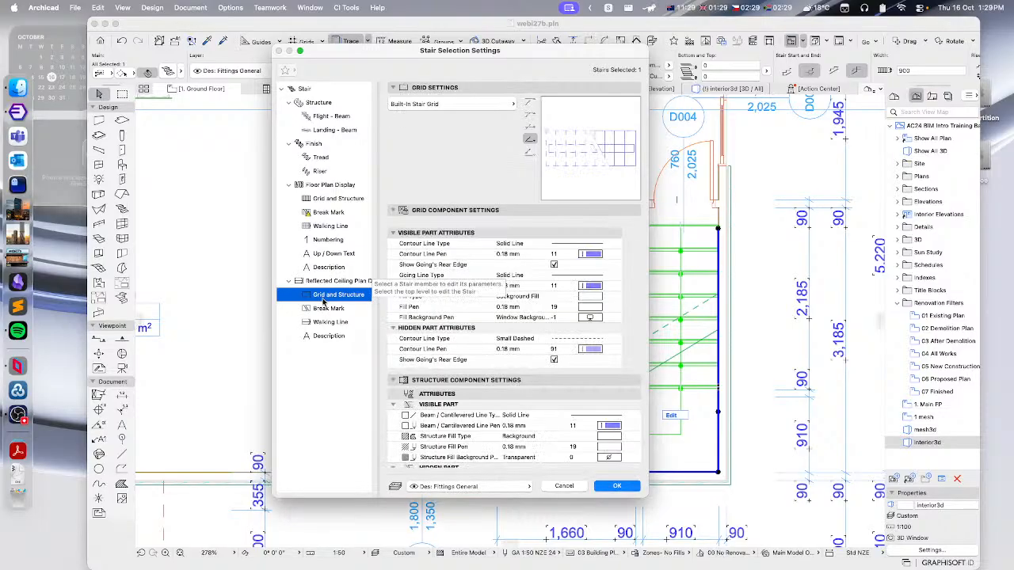
pyautogui.click(319, 309)
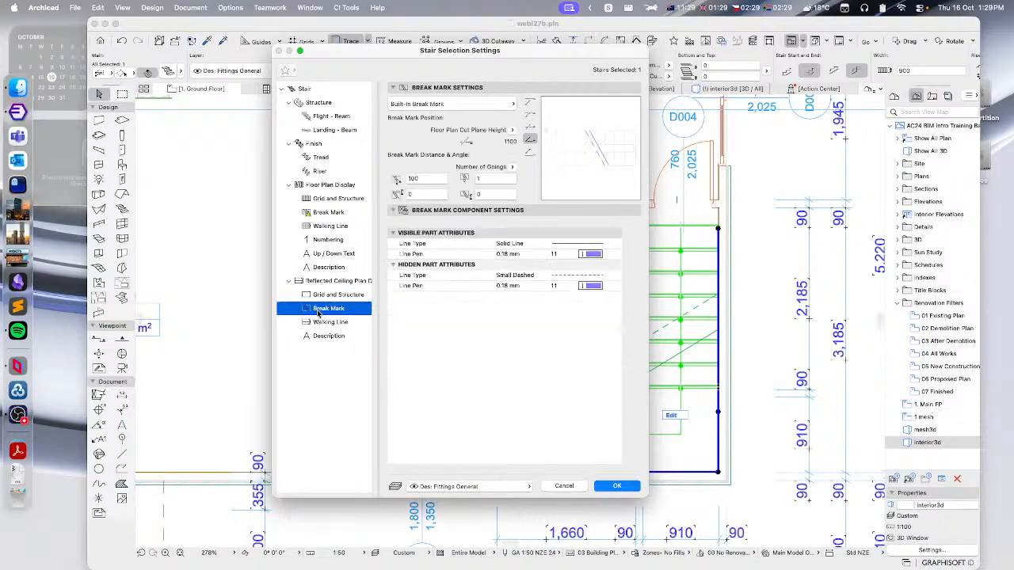
pyautogui.click(333, 323)
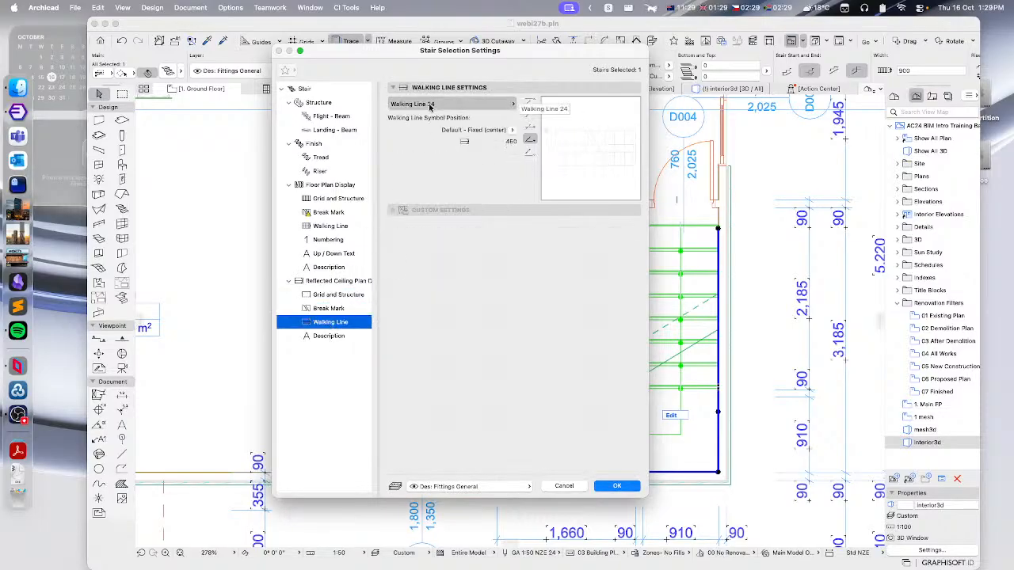
pyautogui.click(444, 104)
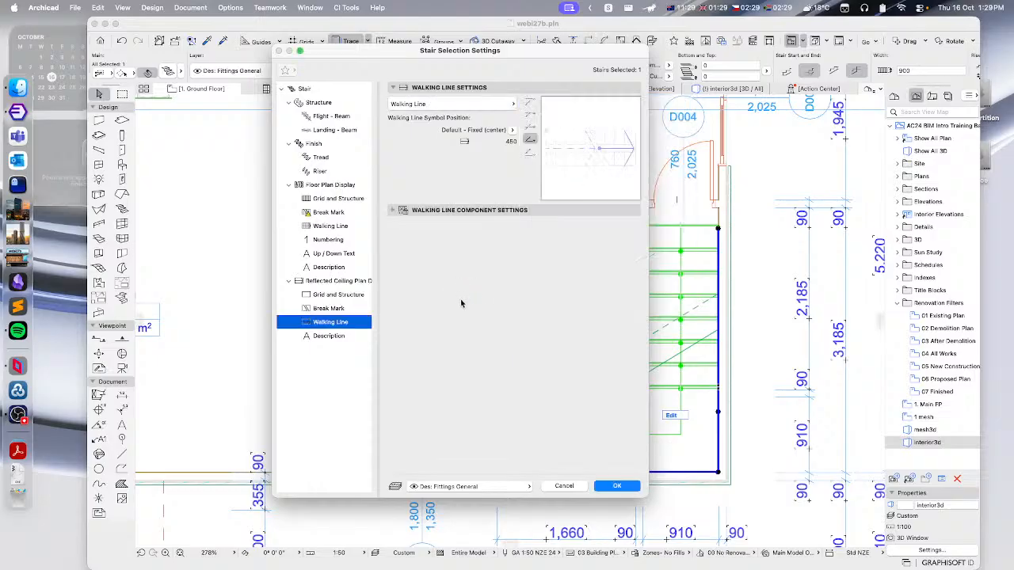
pyautogui.click(324, 336)
pyautogui.click(467, 104)
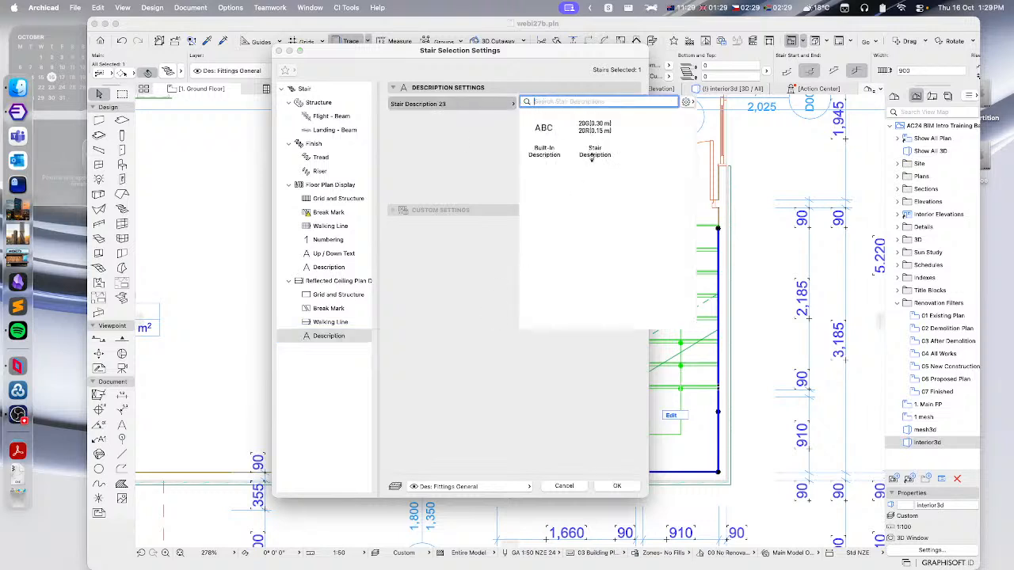
pyautogui.click(595, 137)
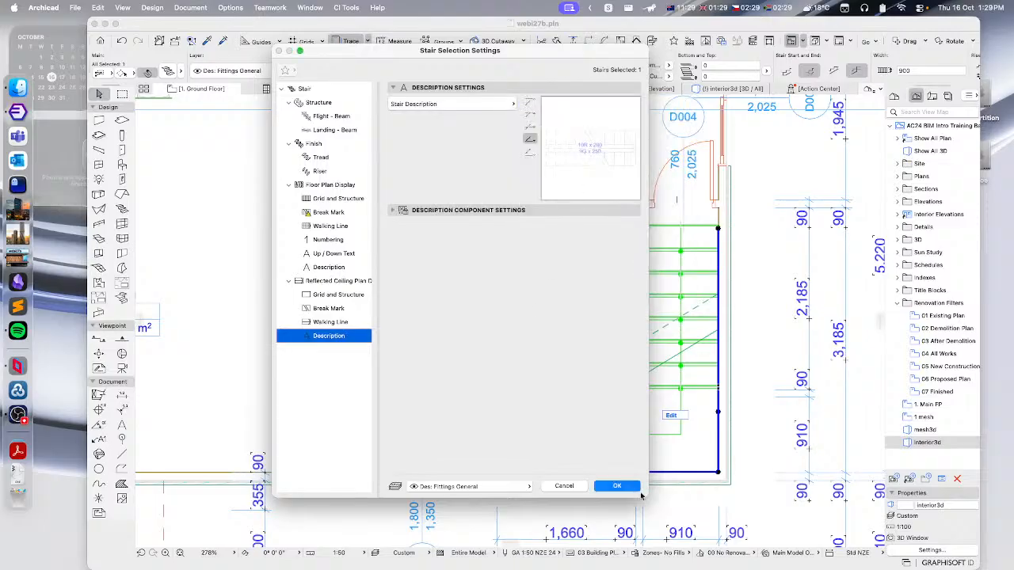
# - Apply the updated stair selection settings and deselect the stair
pyautogui.click(617, 487)
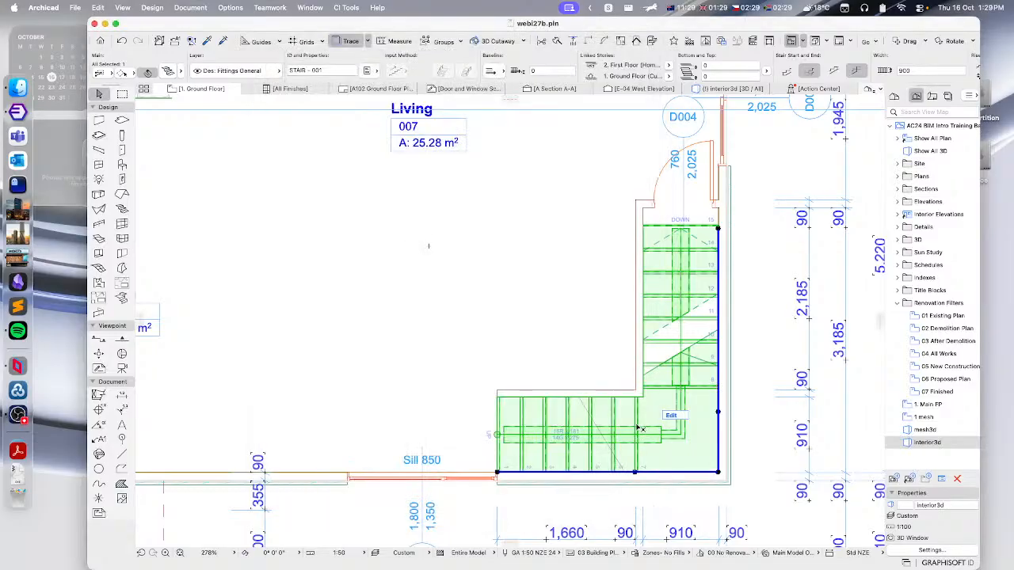
pyautogui.click(774, 305)
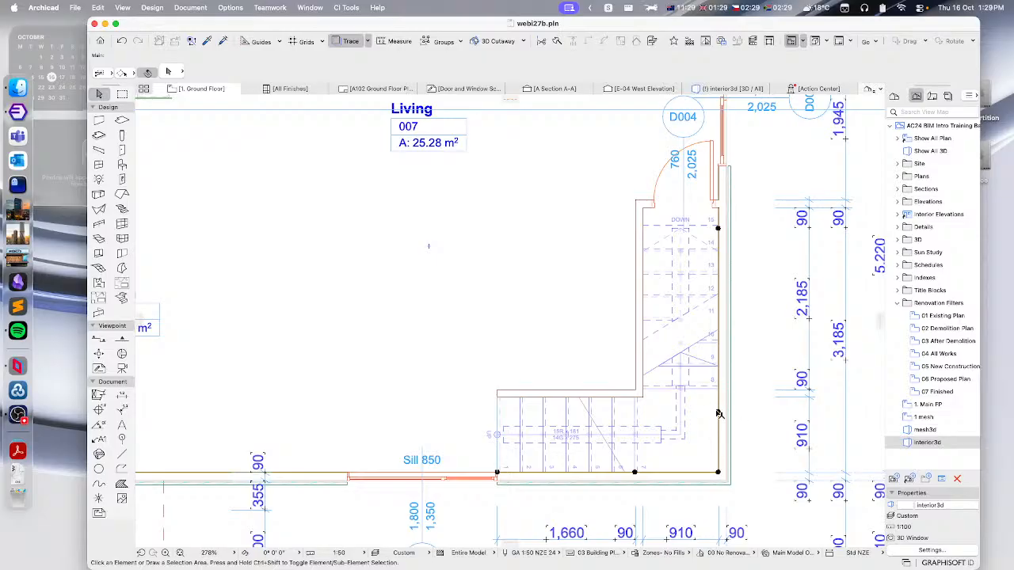
# - Try replacing the stair railing's handrail with the Rail library part in the railing settings
pyautogui.click(717, 413)
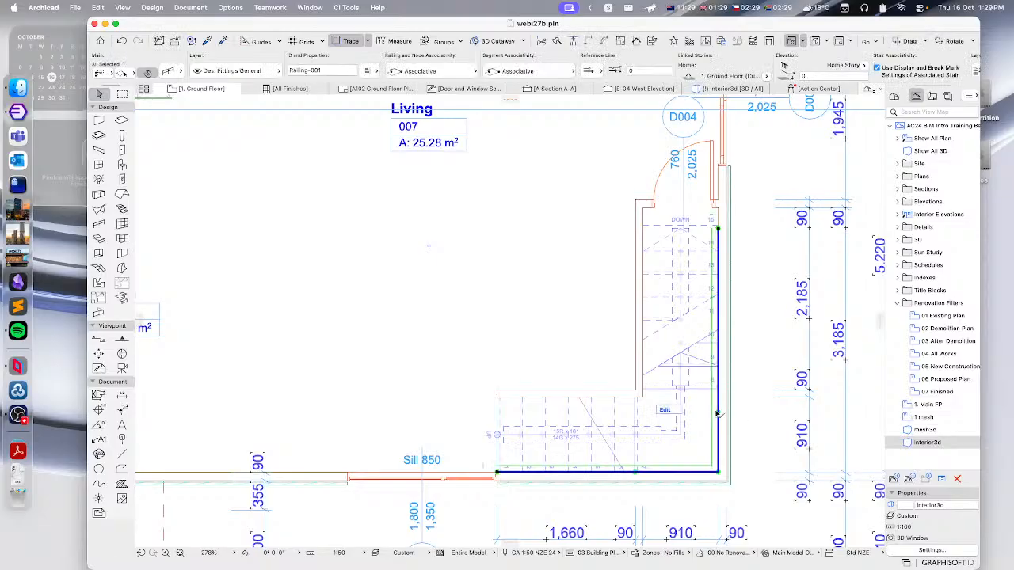
pyautogui.click(167, 71)
pyautogui.click(386, 128)
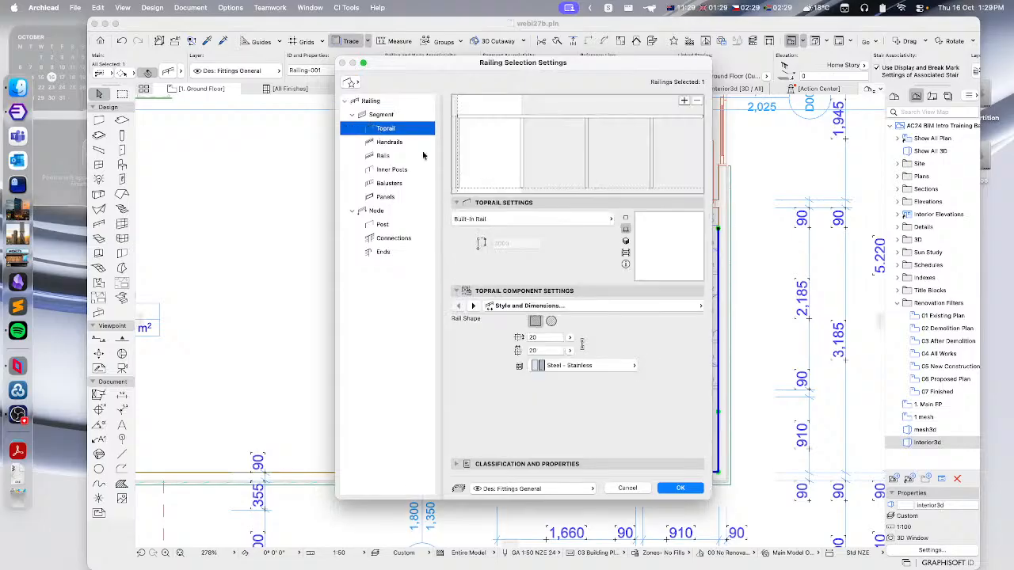
pyautogui.click(382, 142)
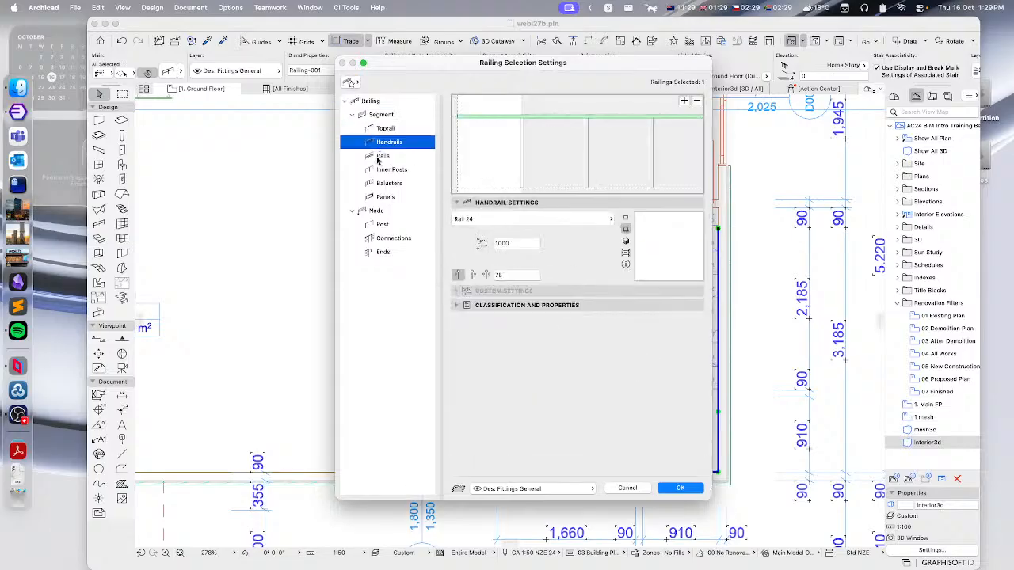
pyautogui.click(475, 219)
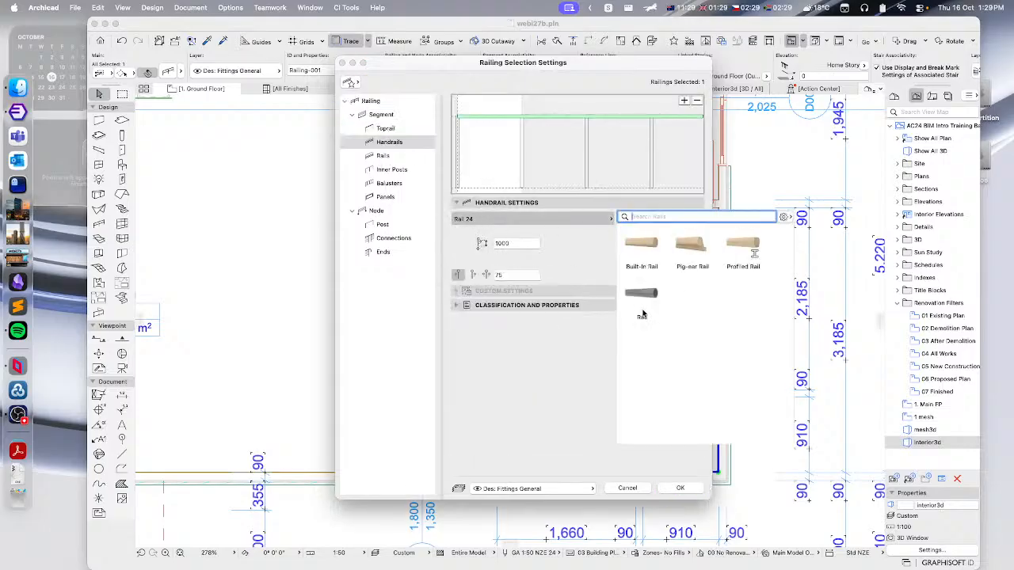
pyautogui.click(637, 294)
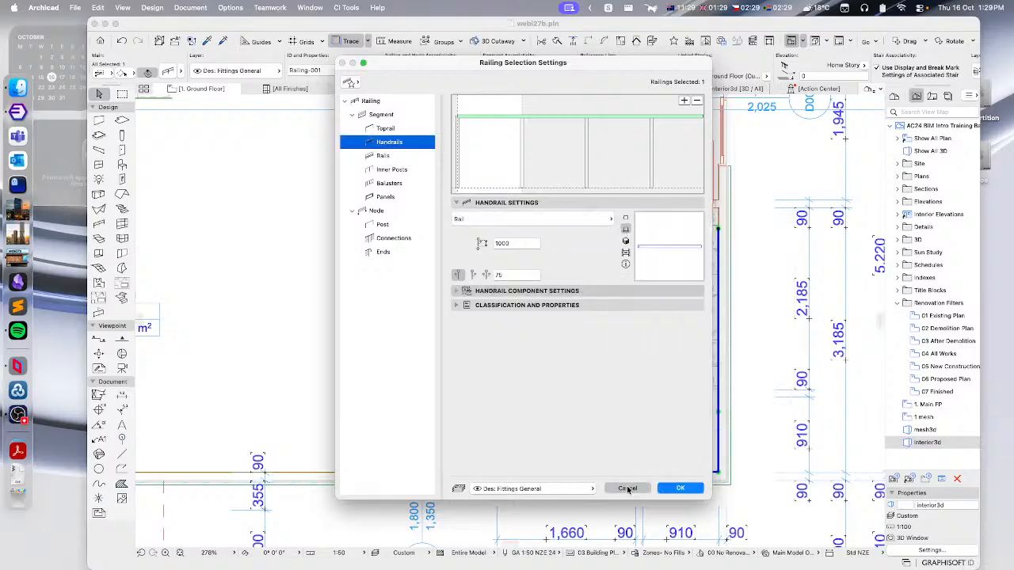
pyautogui.click(625, 488)
pyautogui.click(756, 292)
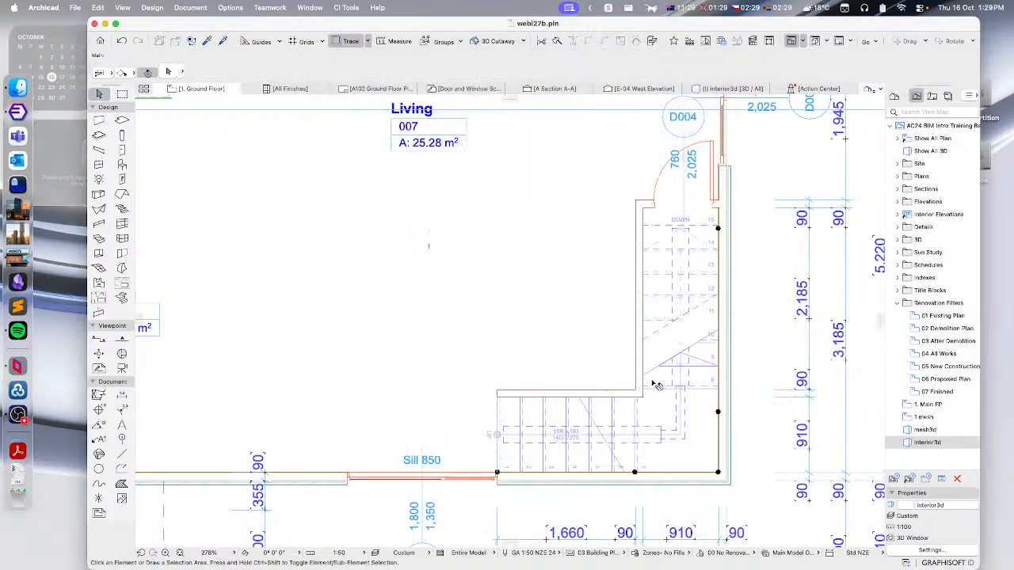
pyautogui.scroll(-5, 689, 296)
pyautogui.hscroll(-3, 464, 280)
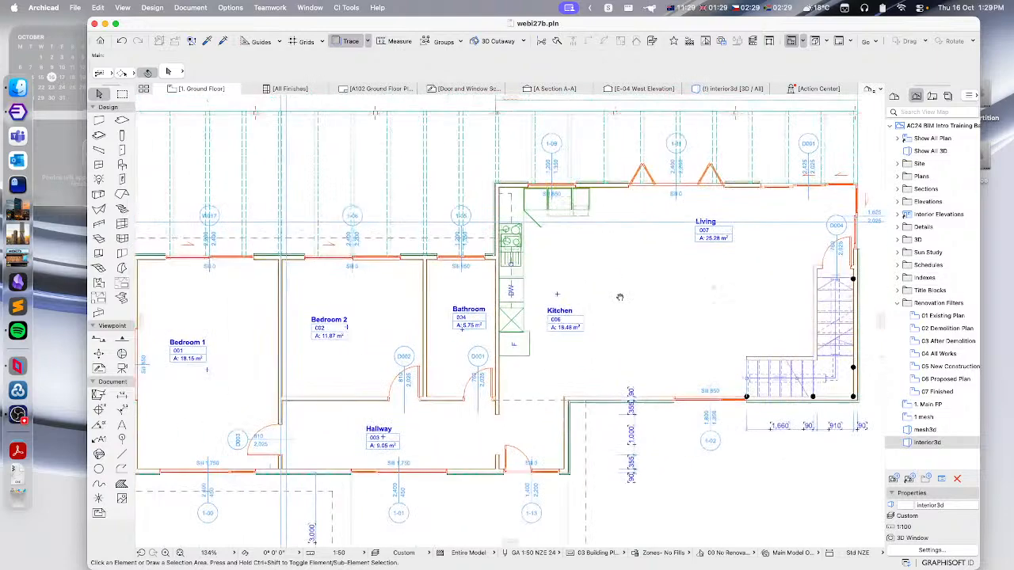
pyautogui.scroll(-1, 487, 273)
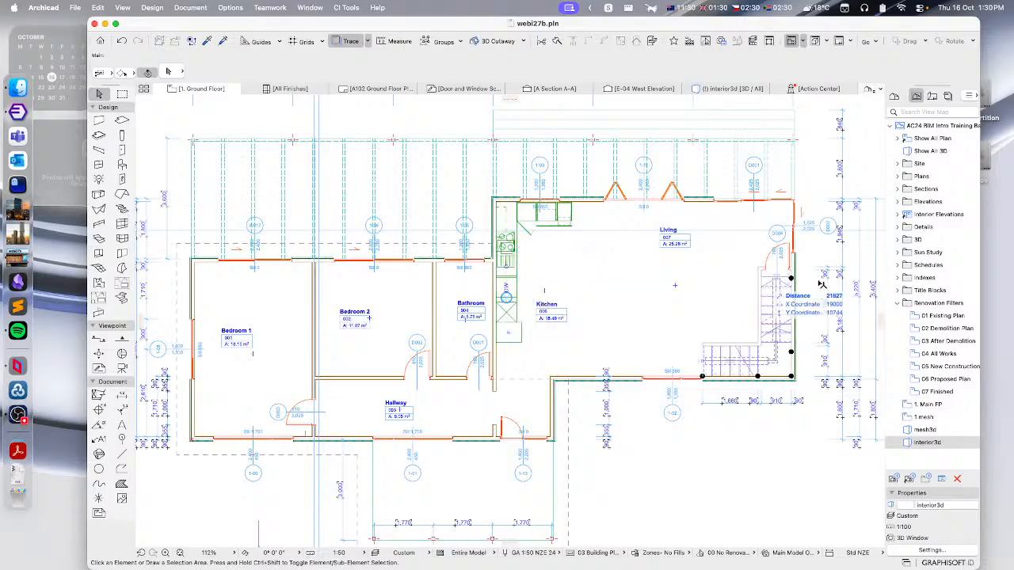
pyautogui.click(1008, 271)
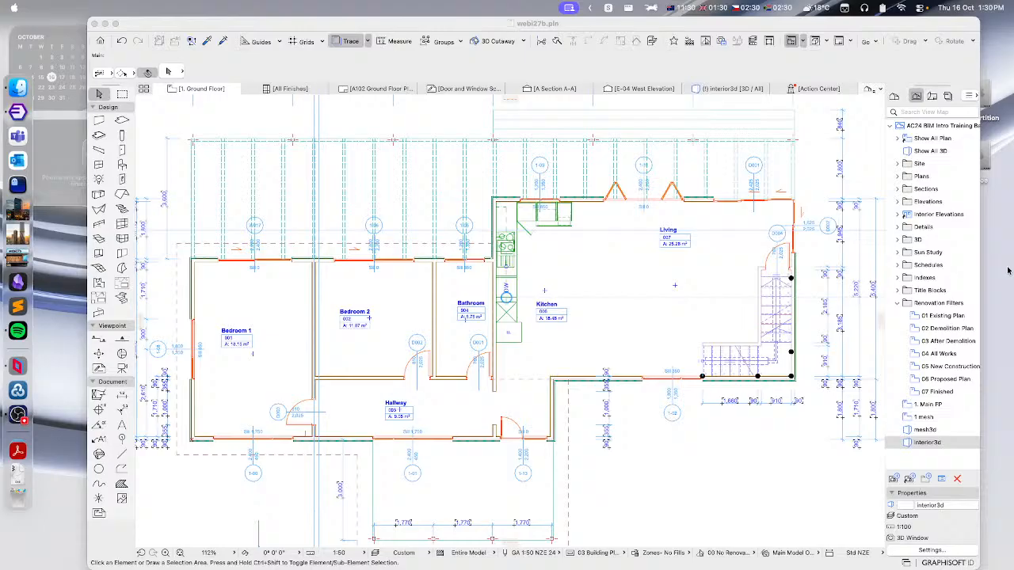